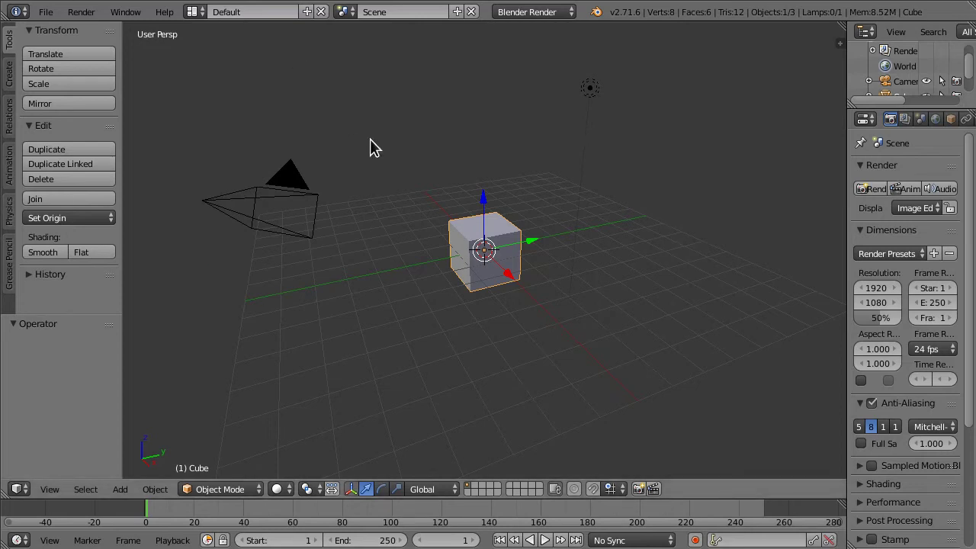
# Open the recent particletrail.blend project and play through its particle animation.
pyautogui.click(46, 16)
pyautogui.moveTo(91, 61)
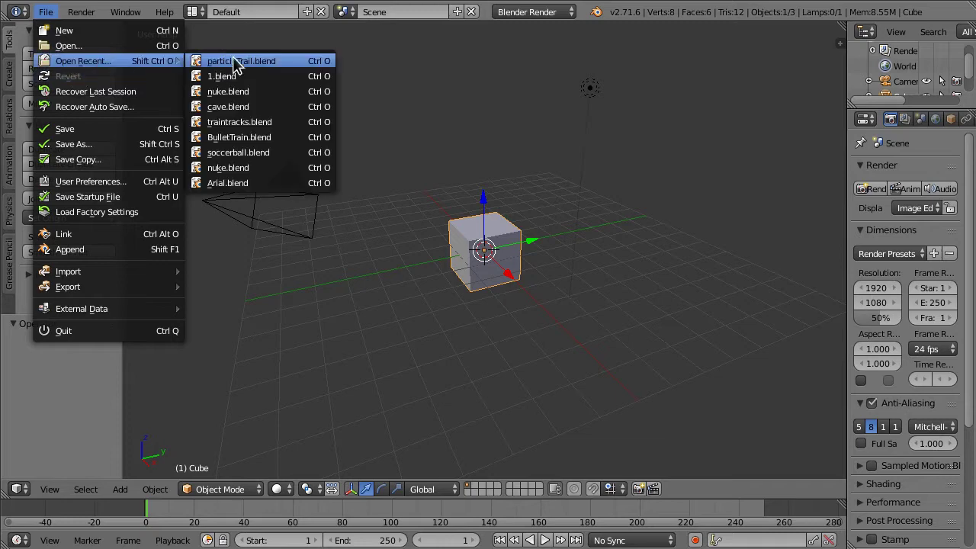
pyautogui.click(293, 76)
pyautogui.moveTo(653, 266); pyautogui.dragTo(544, 173, button='middle')
pyautogui.hotkey('alt', 'a')
pyautogui.press('Escape')
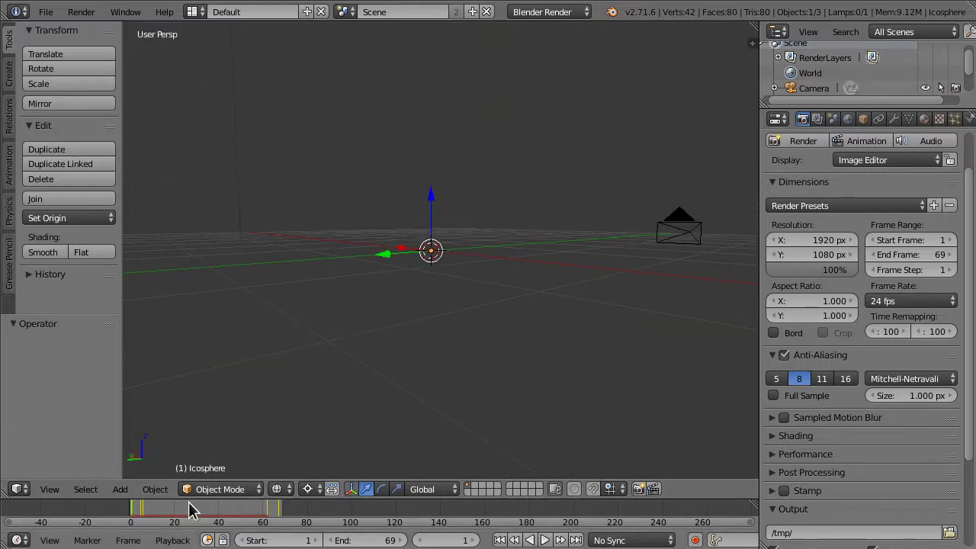
pyautogui.moveTo(137, 517)
pyautogui.mouseDown()
pyautogui.moveTo(169, 518)
pyautogui.moveTo(142, 519)
pyautogui.mouseUp()
# Reload the default start-up scene to start fresh.
pyautogui.click(46, 11)
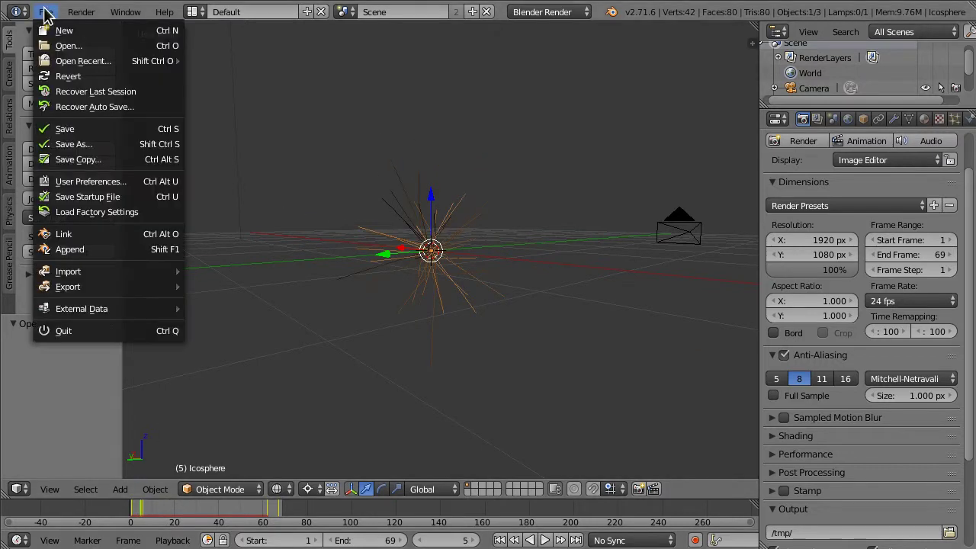
pyautogui.click(66, 31)
pyautogui.click(74, 43)
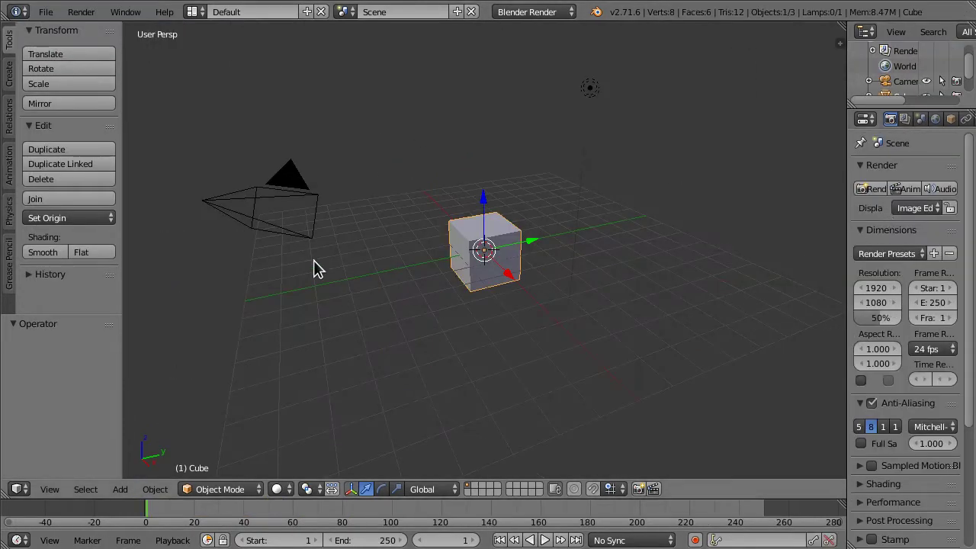
pyautogui.click(50, 14)
# Delete the default cube and add an Ico Sphere in its place.
pyautogui.press('x')
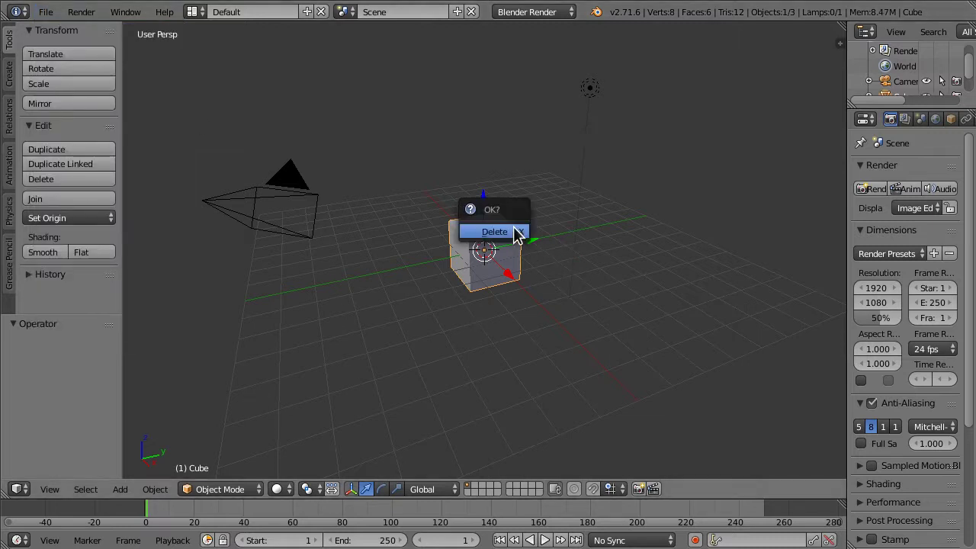
pyautogui.click(516, 232)
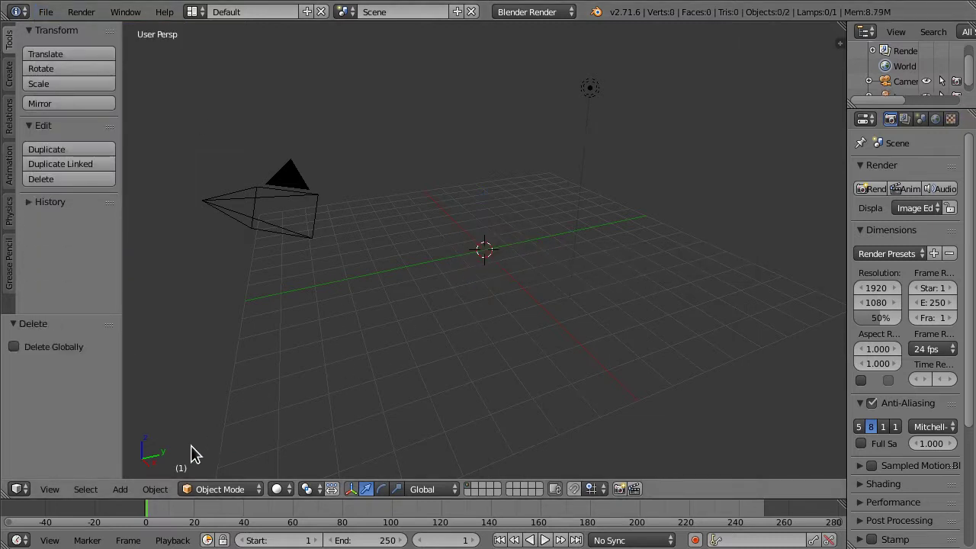
pyautogui.click(120, 488)
pyautogui.moveTo(143, 471)
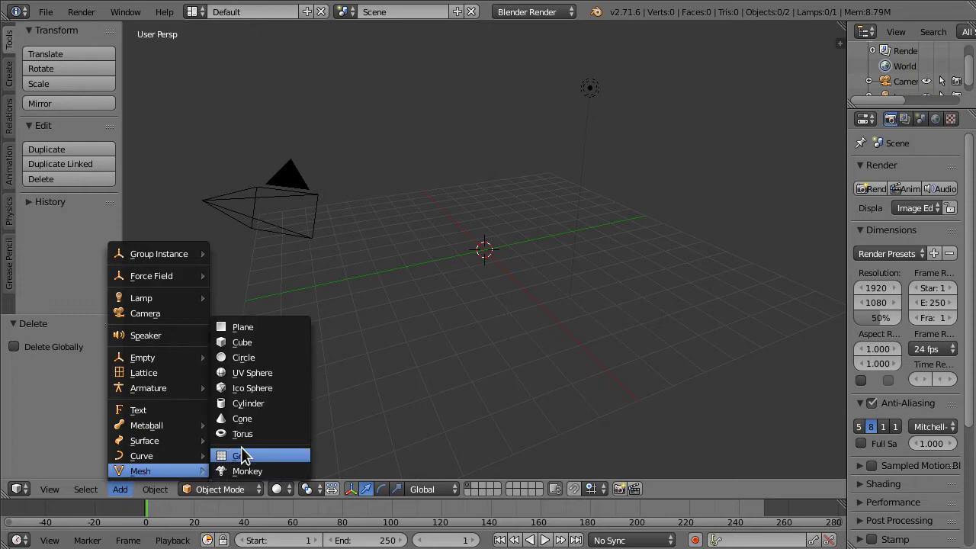
pyautogui.click(276, 390)
pyautogui.scroll(5, 434, 186)
pyautogui.moveTo(438, 188); pyautogui.dragTo(566, 165, button='middle')
pyautogui.scroll(2, 566, 165)
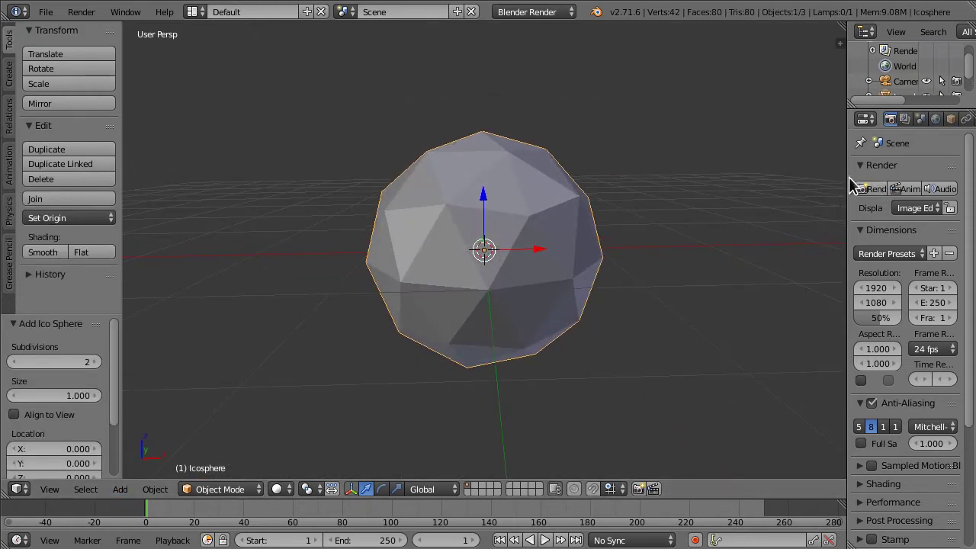
# Widen the Properties editor, show the Particles tab, and toggle Edit Mode on and off.
pyautogui.moveTo(846, 176); pyautogui.dragTo(738, 176)
pyautogui.click(930, 119)
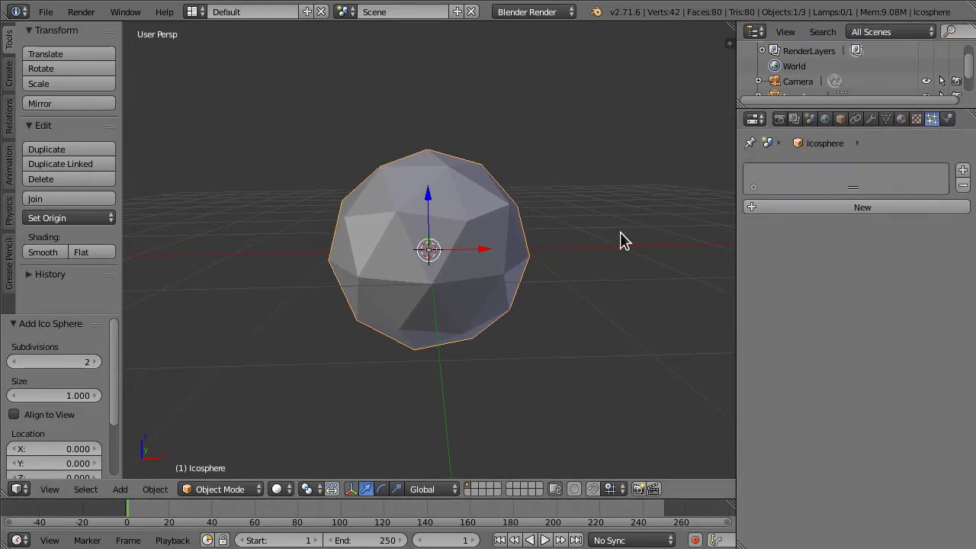
pyautogui.scroll(-2, 481, 271)
pyautogui.press('Tab')
pyautogui.moveTo(349, 257); pyautogui.dragTo(391, 221, button='middle')
pyautogui.press('Tab')
pyautogui.press('Tab')
pyautogui.moveTo(465, 199); pyautogui.dragTo(557, 192, button='middle')
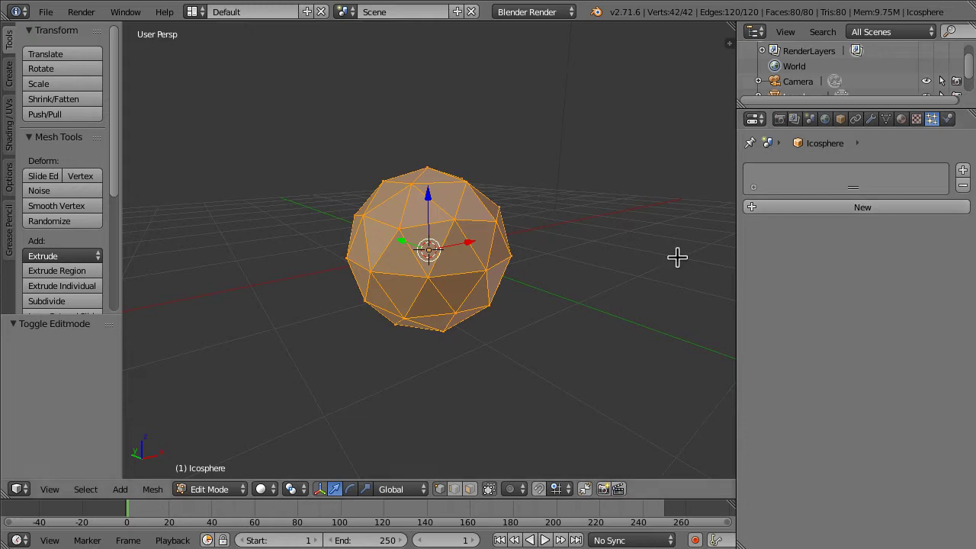
pyautogui.press('Tab')
# Add a new particle system to the icosphere and browse its settings.
pyautogui.click(867, 209)
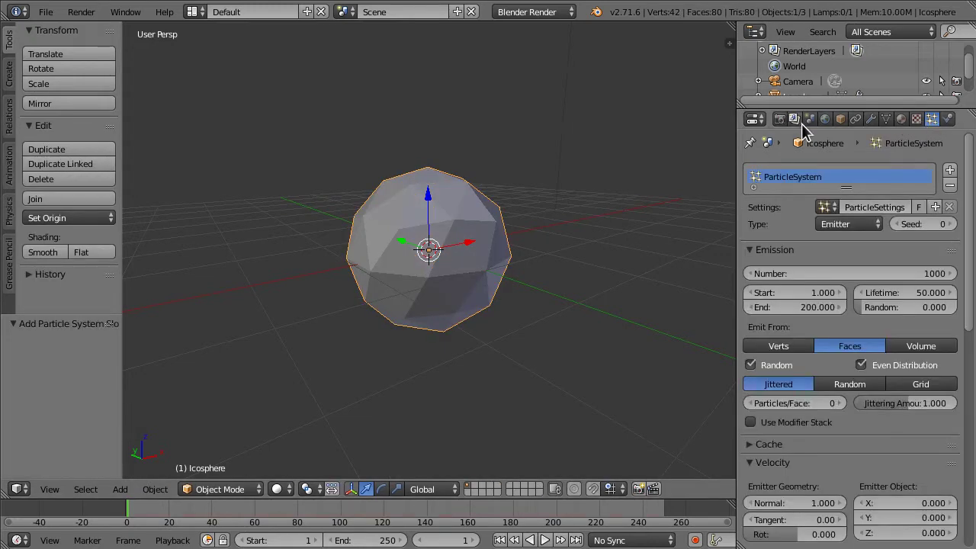
pyautogui.click(778, 119)
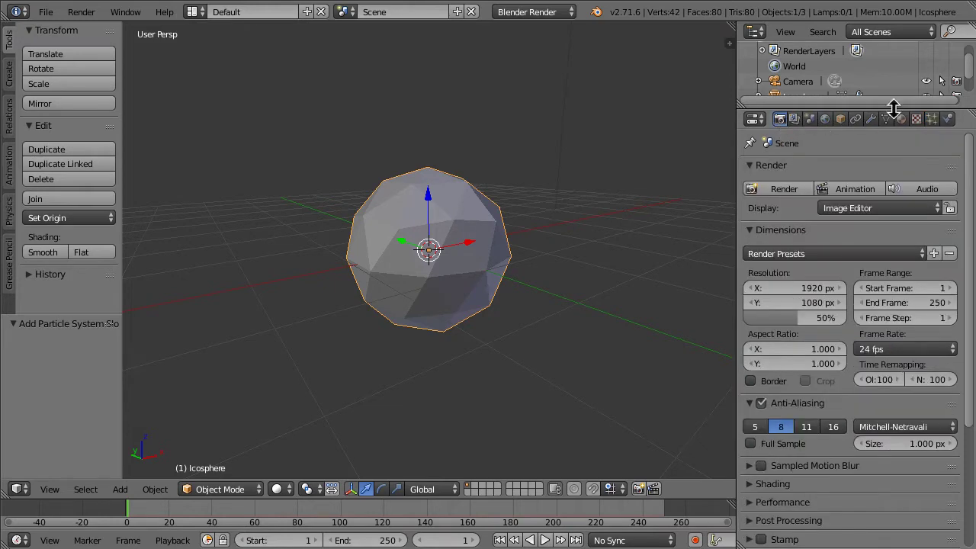
pyautogui.click(931, 120)
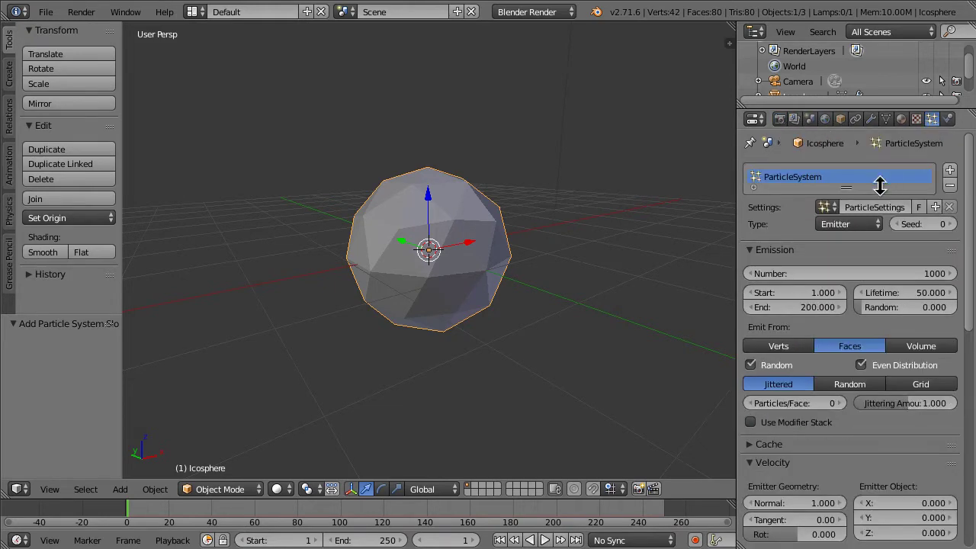
pyautogui.scroll(-5, 905, 255)
pyautogui.scroll(5, 904, 255)
pyautogui.scroll(-1, 820, 190)
pyautogui.scroll(1, 820, 190)
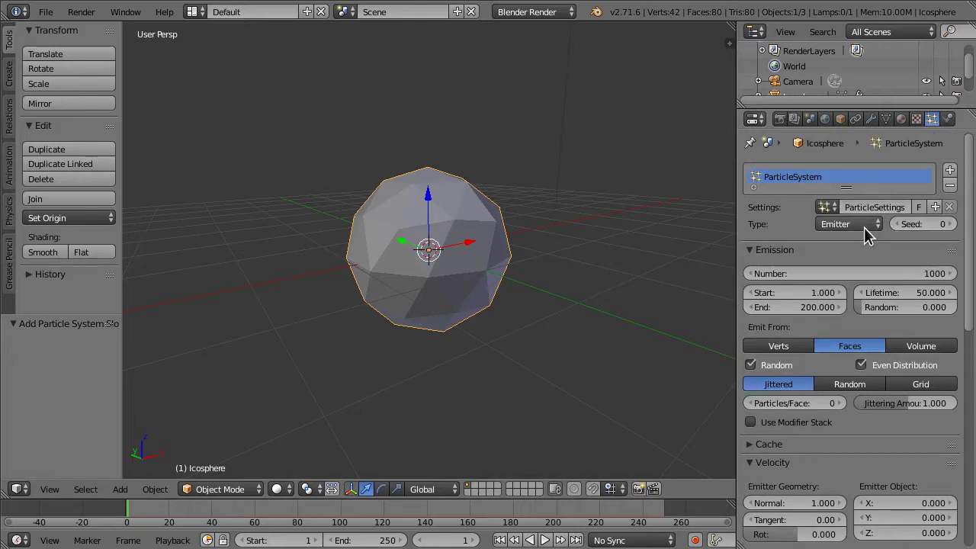
pyautogui.scroll(-7, 789, 235)
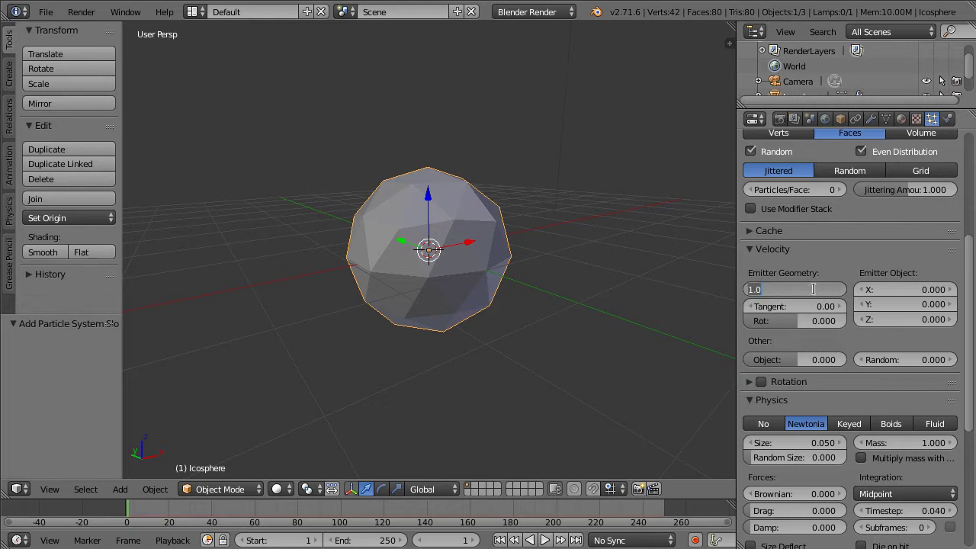
# Play the particle animation from frame 247, viewing it in wireframe.
pyautogui.click(655, 517)
pyautogui.press('a')
pyautogui.hotkey('alt', 'a')
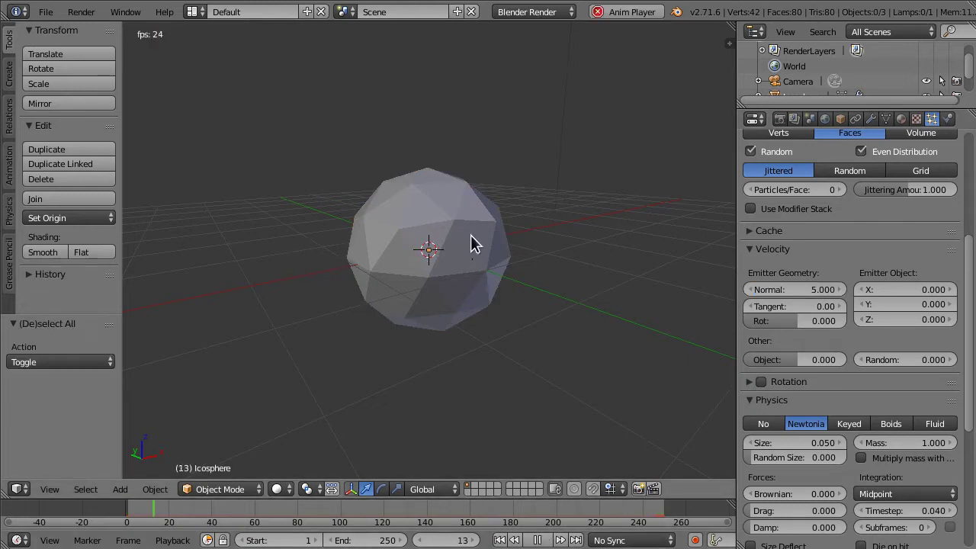
pyautogui.moveTo(490, 245); pyautogui.dragTo(557, 429, button='middle')
pyautogui.click(640, 514)
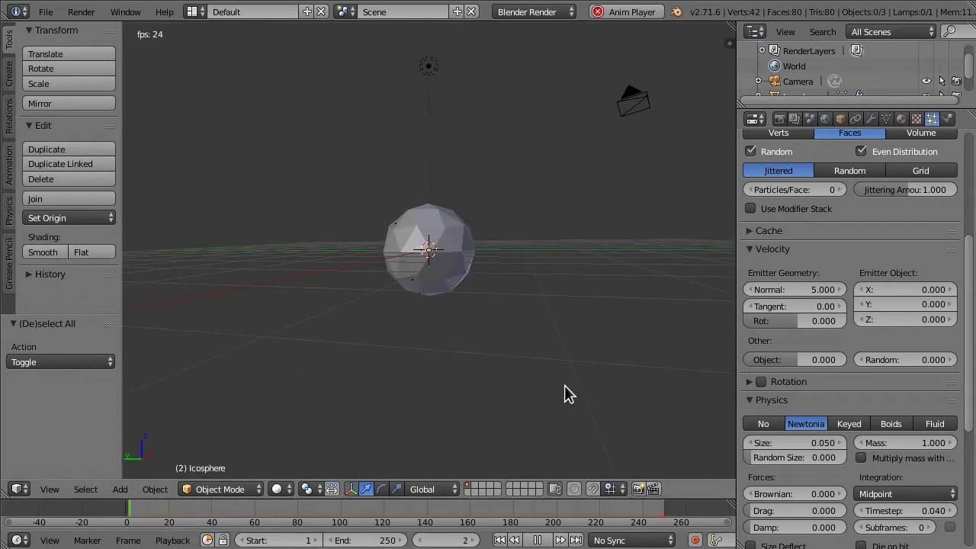
pyautogui.press('z')
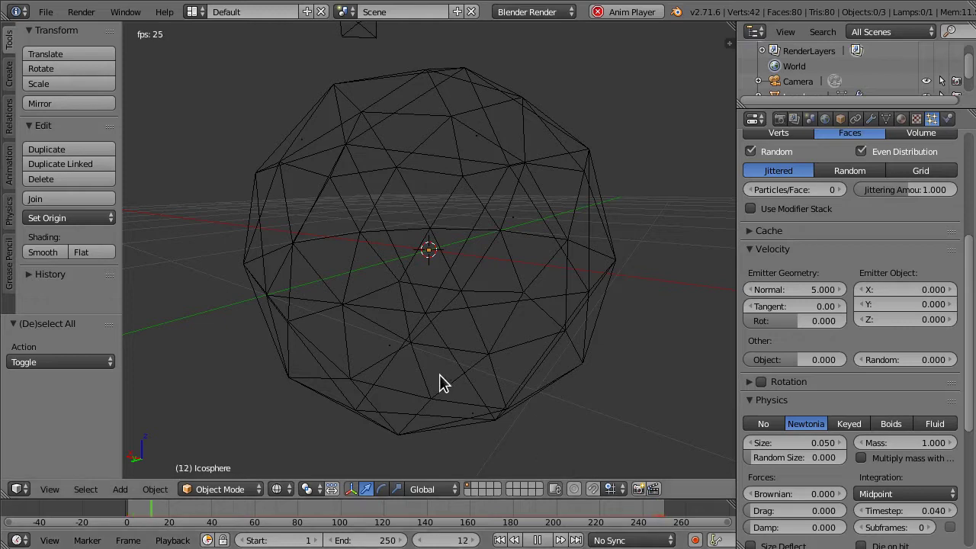
pyautogui.press('Escape')
pyautogui.scroll(6, 803, 262)
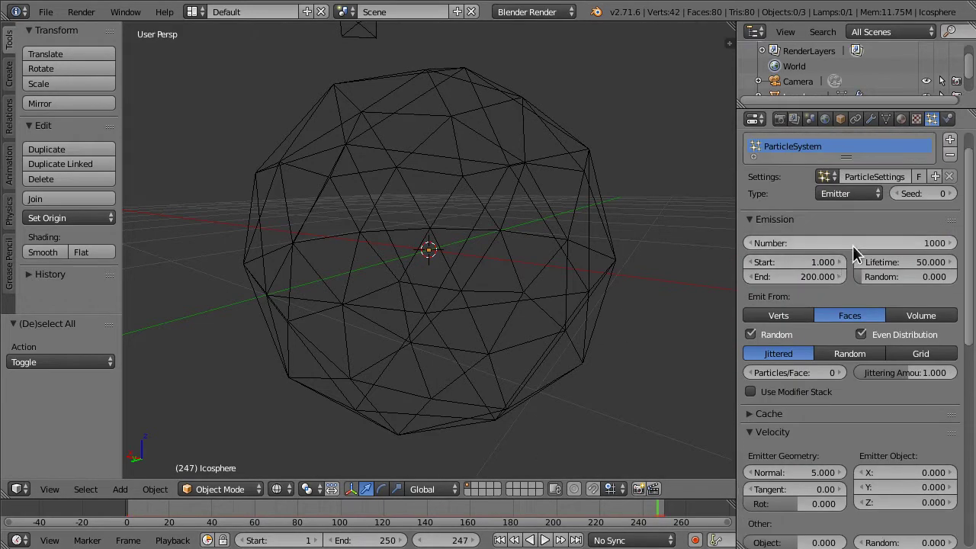
# Set the emission number to 937 and replay the burst in solid shading.
pyautogui.moveTo(794, 244); pyautogui.dragTo(770, 244)
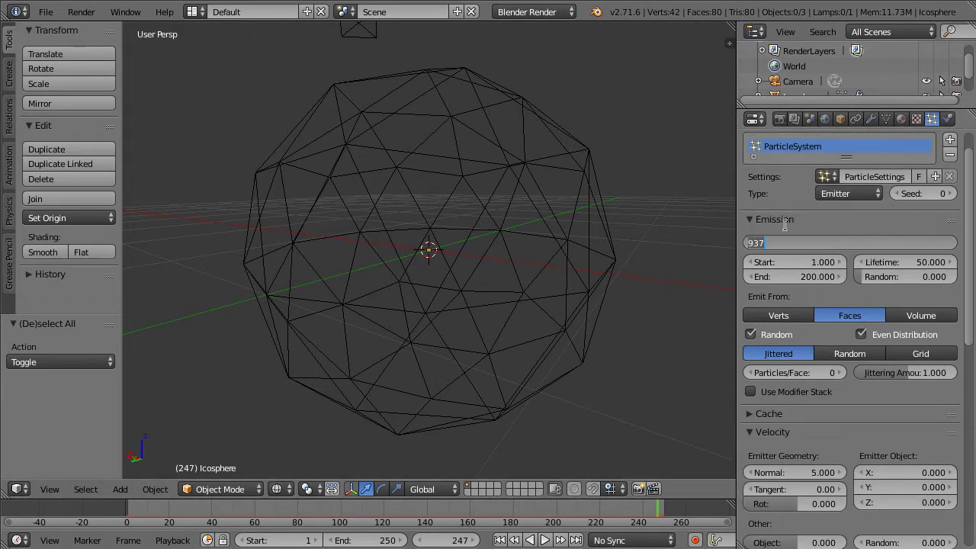
pyautogui.press('Return')
pyautogui.scroll(-5, 646, 251)
pyautogui.hotkey('alt', 'a')
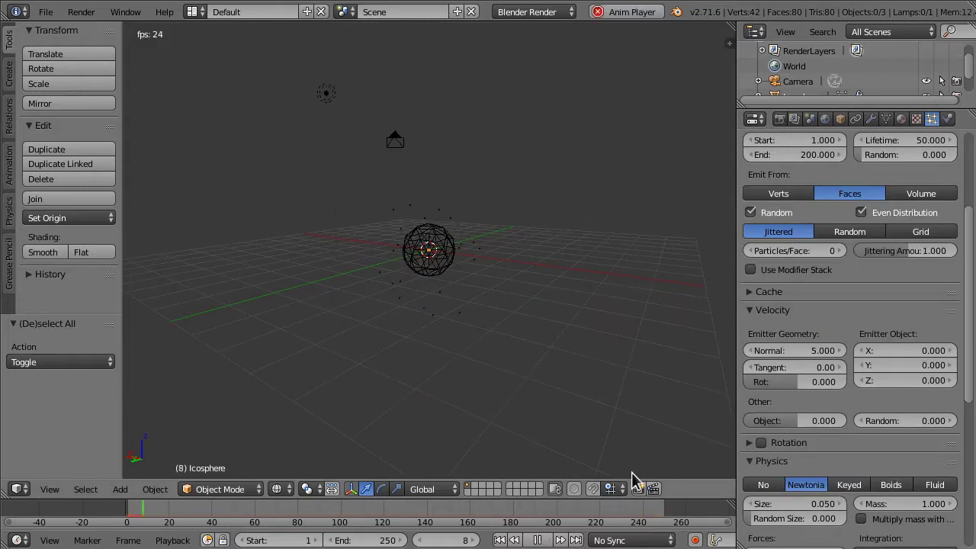
pyautogui.moveTo(558, 339); pyautogui.dragTo(601, 298, button='middle')
pyautogui.press('z')
pyautogui.moveTo(500, 279); pyautogui.dragTo(253, 218, button='middle')
pyautogui.scroll(3, 423, 252)
pyautogui.scroll(-6, 593, 202)
pyautogui.scroll(5, 496, 261)
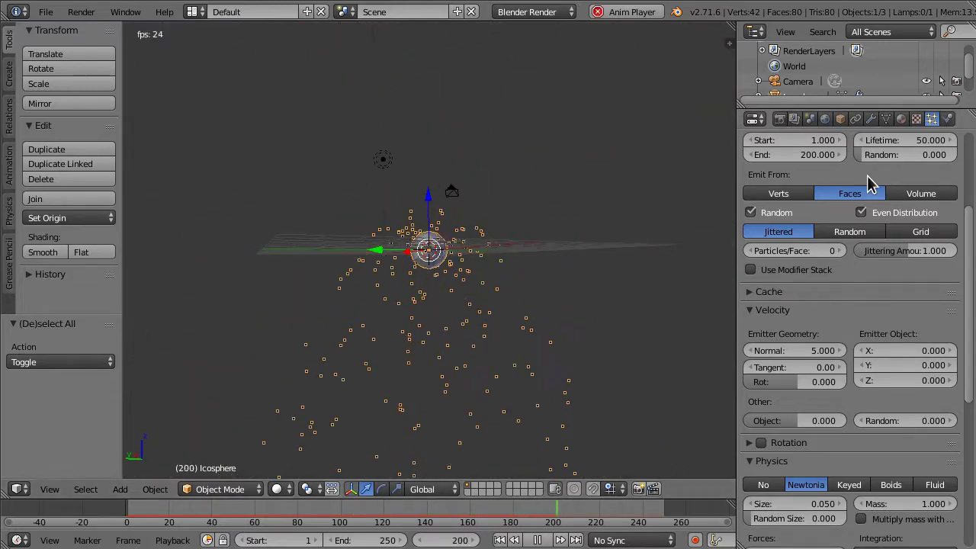
pyautogui.scroll(5, 810, 188)
# Set the emission end frame to 6 after first trying frame 1.
pyautogui.click(800, 306)
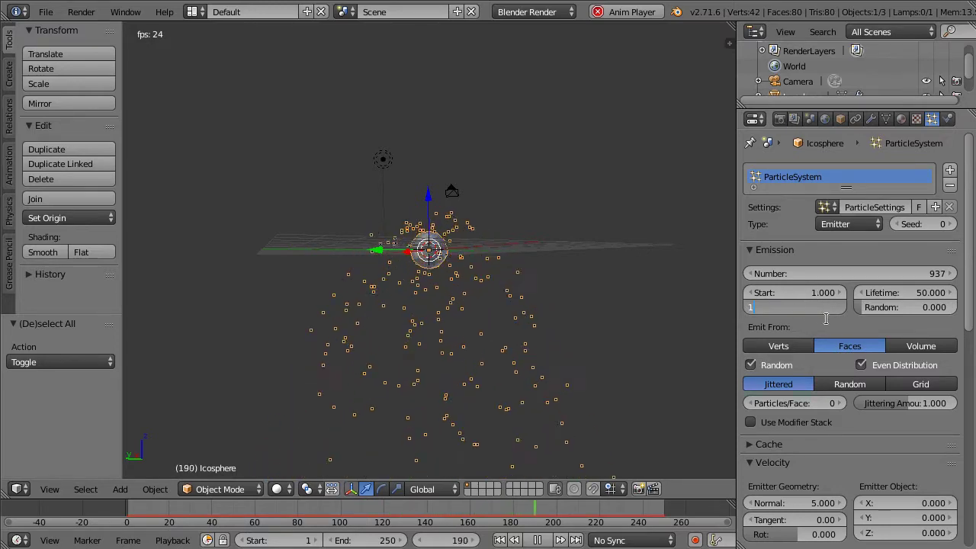
pyautogui.press('Return')
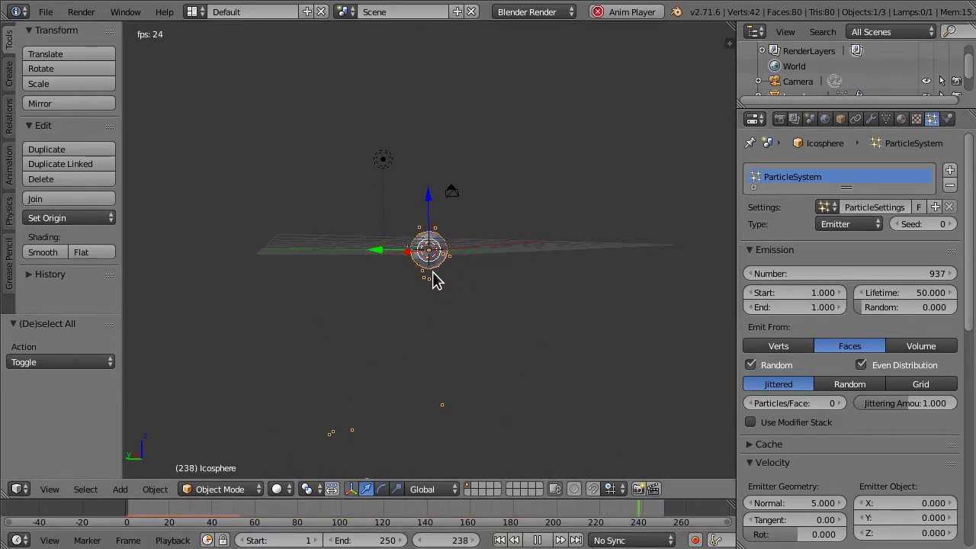
pyautogui.moveTo(447, 295); pyautogui.dragTo(591, 394, button='middle')
pyautogui.moveTo(621, 272); pyautogui.dragTo(517, 318, button='middle')
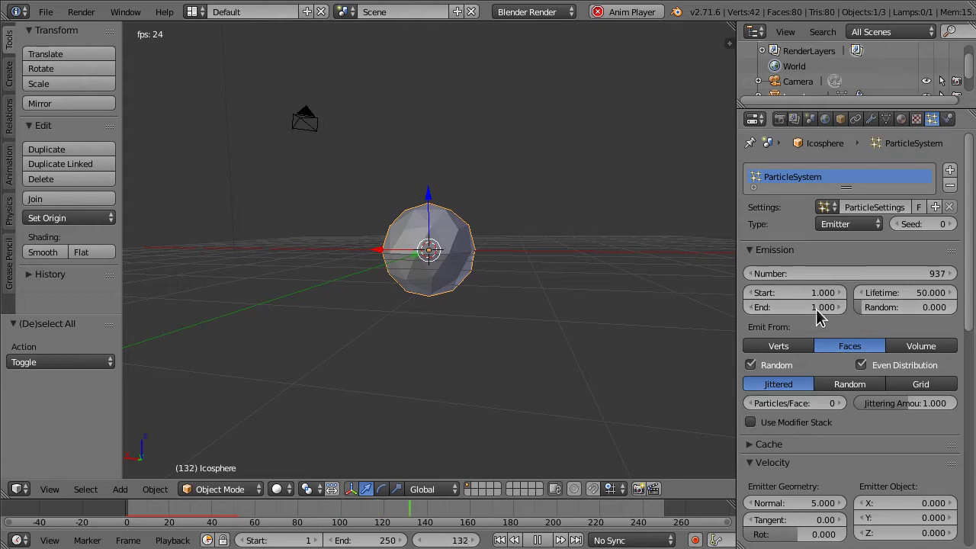
pyautogui.write('6')
pyautogui.press('Return')
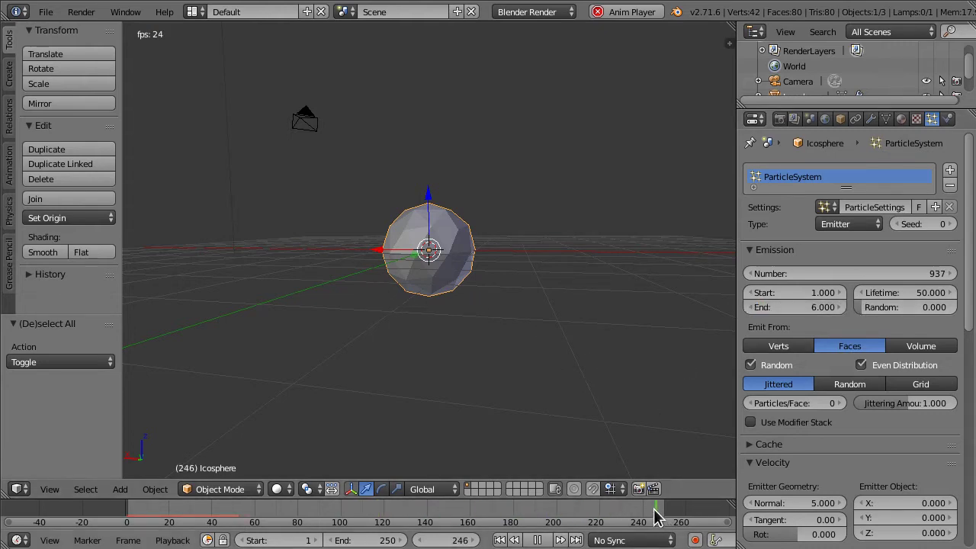
pyautogui.moveTo(407, 266); pyautogui.dragTo(566, 277, button='middle')
pyautogui.scroll(-12, 905, 446)
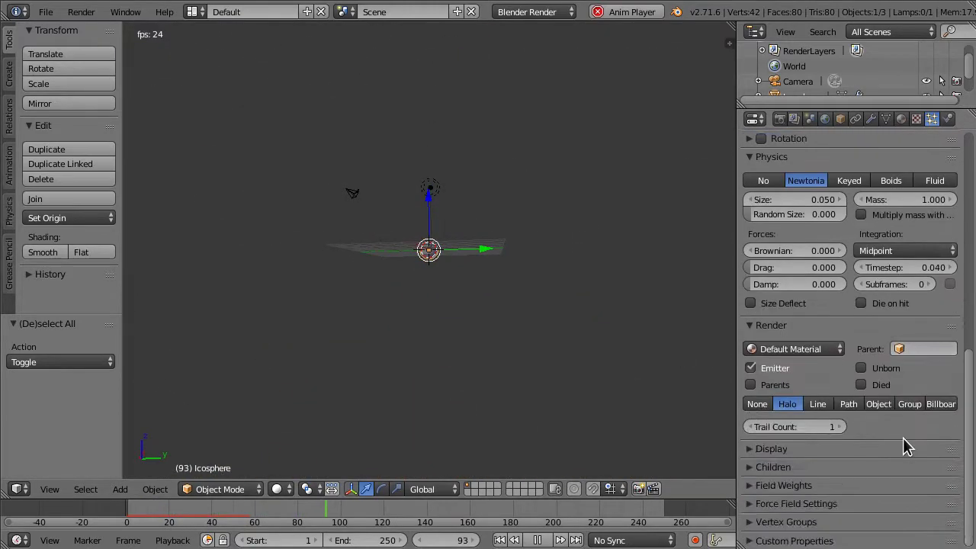
pyautogui.scroll(12, 904, 442)
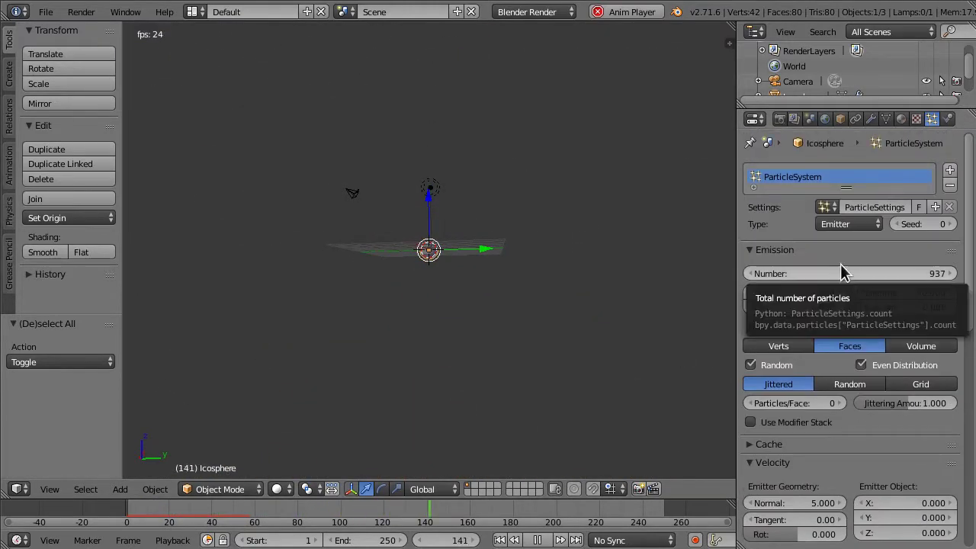
# Stop playback and toggle the icosphere into Edit Mode and back.
pyautogui.hotkey('alt', 'a')
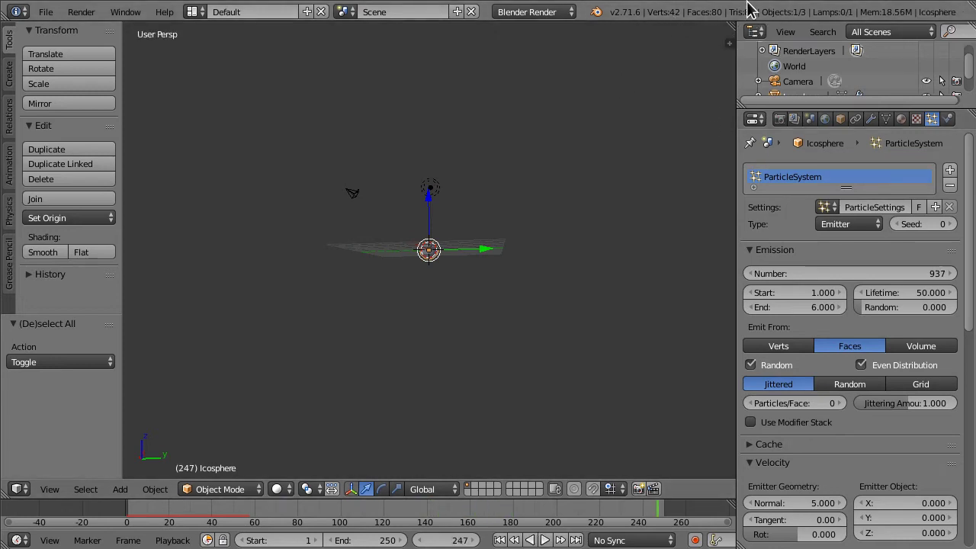
pyautogui.scroll(8, 506, 188)
pyautogui.moveTo(505, 187); pyautogui.dragTo(509, 251, button='middle')
pyautogui.press('Tab')
pyautogui.scroll(4, 514, 172)
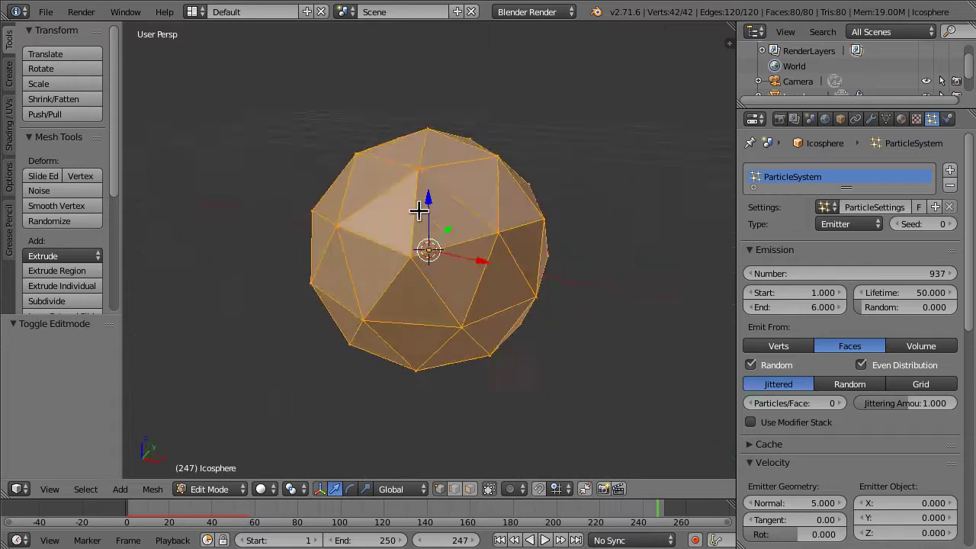
pyautogui.moveTo(515, 217); pyautogui.dragTo(414, 255, button='middle')
pyautogui.press('Tab')
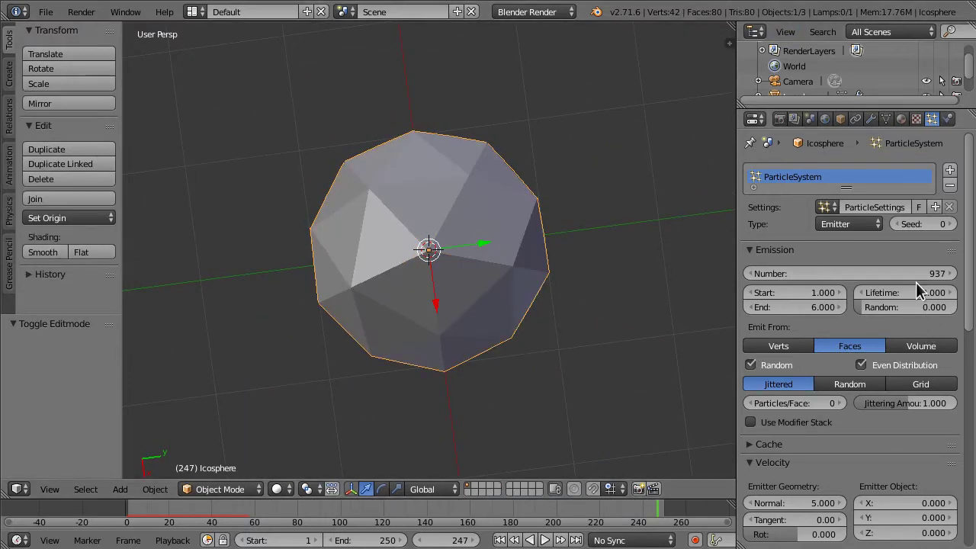
# Set the particle count to 80 and play the animation.
pyautogui.click(852, 275)
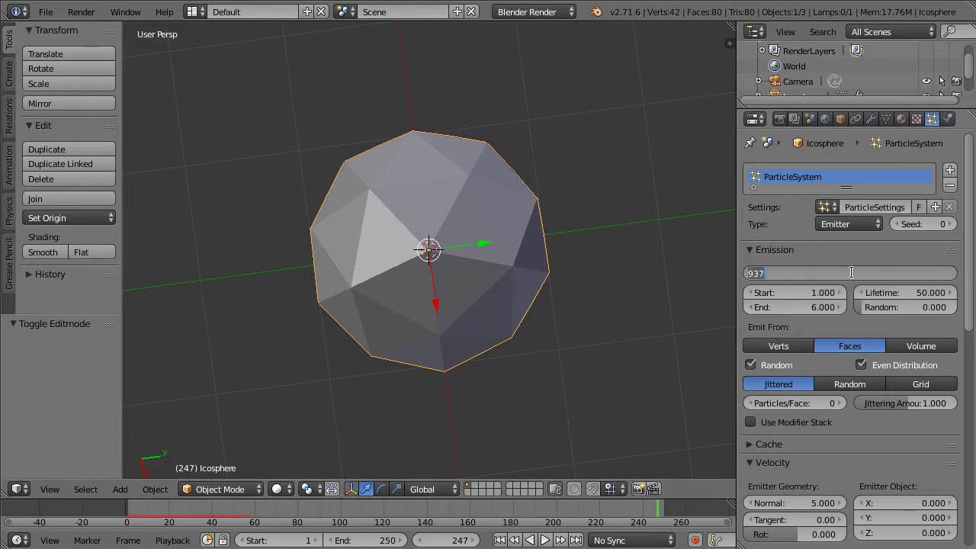
pyautogui.write('80')
pyautogui.press('Return')
pyautogui.hotkey('alt', 'a')
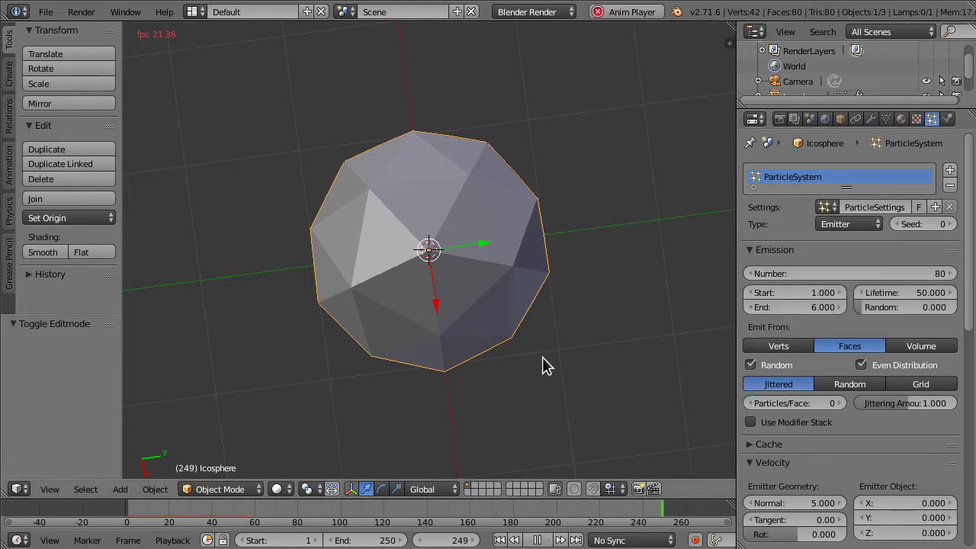
pyautogui.moveTo(525, 342); pyautogui.dragTo(696, 344, button='middle')
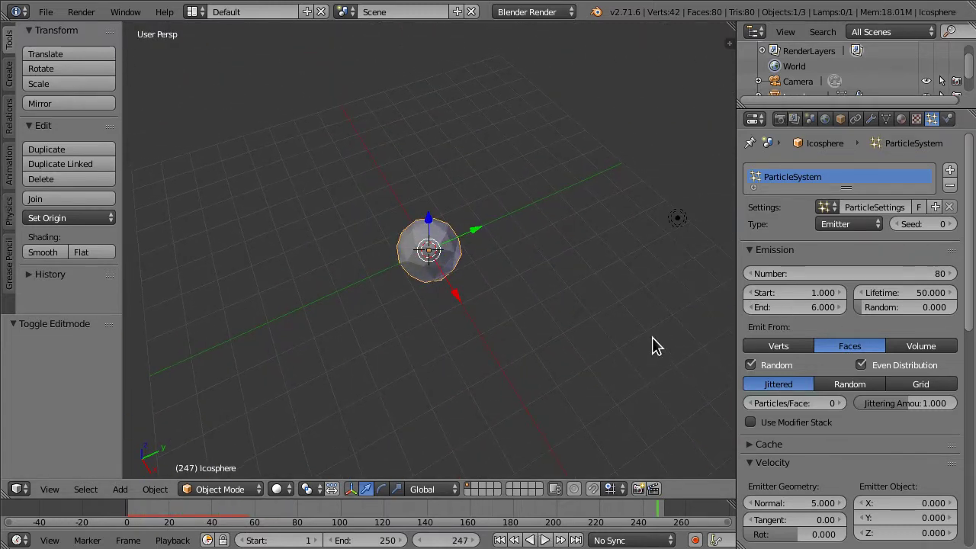
pyautogui.scroll(-10, 877, 383)
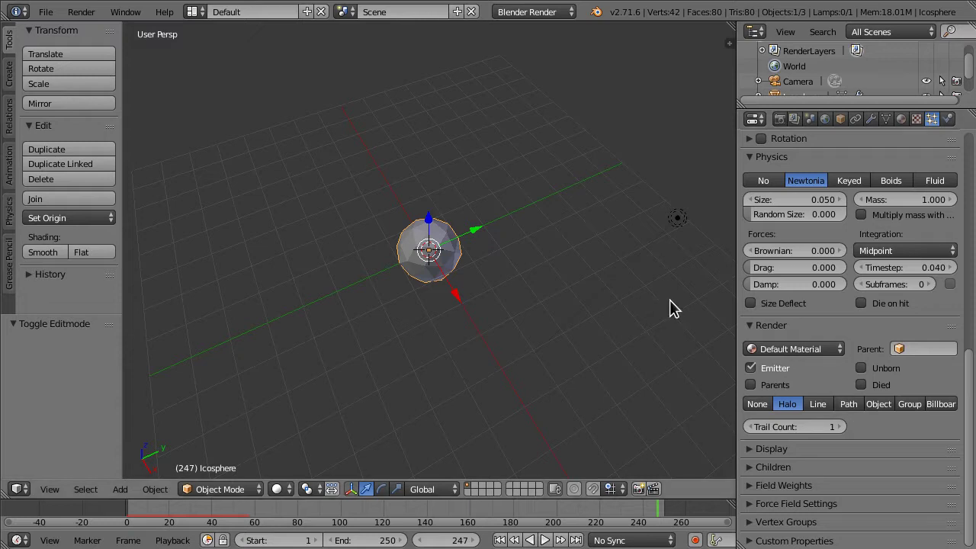
# Show the field weights and preview the burst, scrubbing back to frame 50.
pyautogui.moveTo(573, 313); pyautogui.dragTo(564, 229, button='middle')
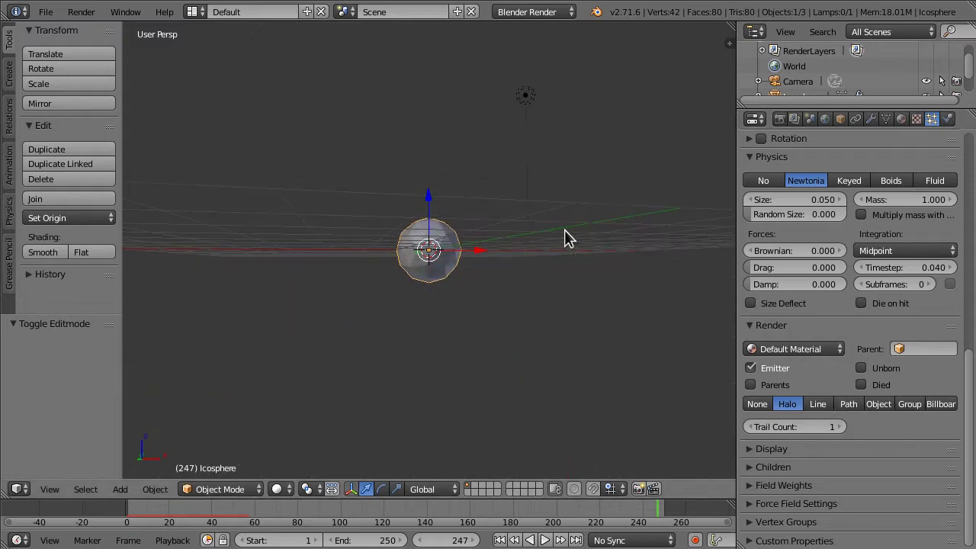
pyautogui.click(782, 484)
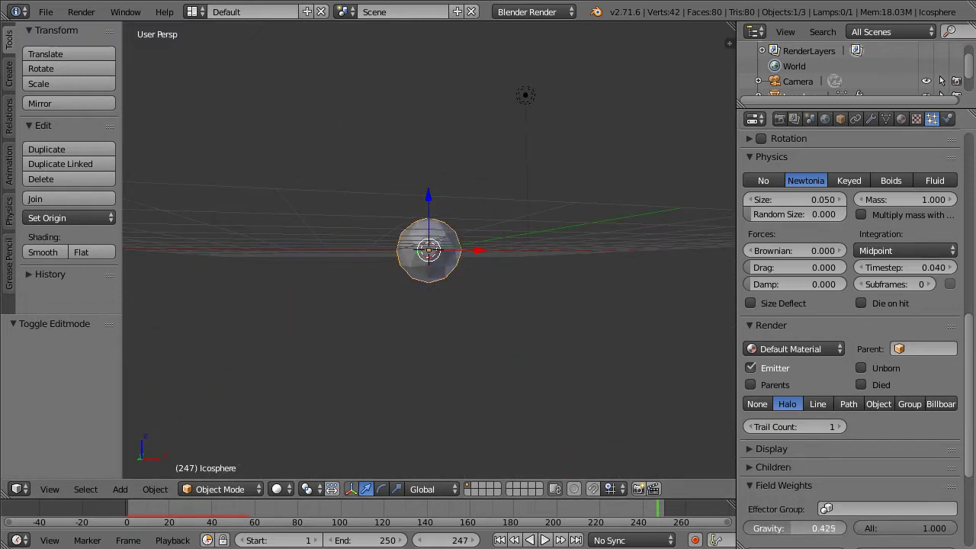
pyautogui.hotkey('alt', 'a')
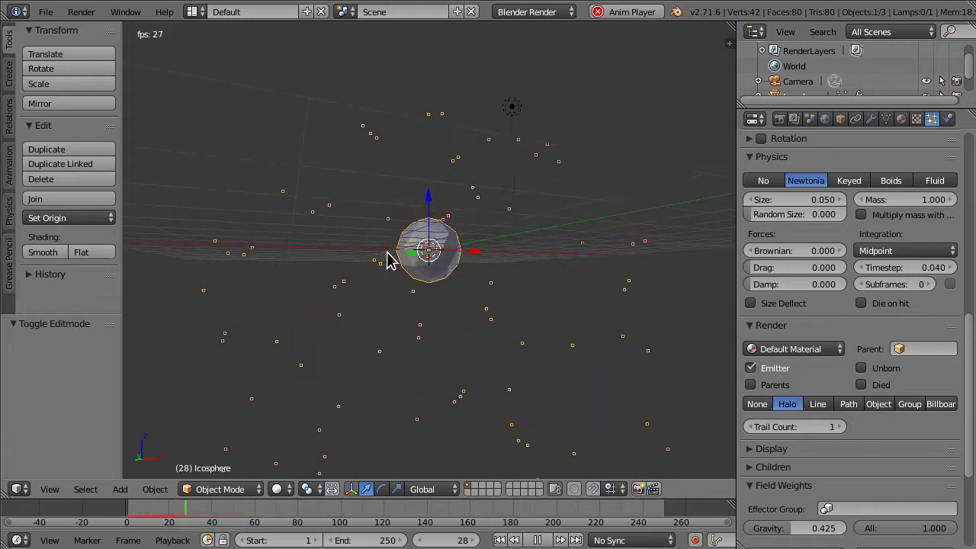
pyautogui.moveTo(389, 260); pyautogui.dragTo(392, 363, button='middle')
pyautogui.press('Escape')
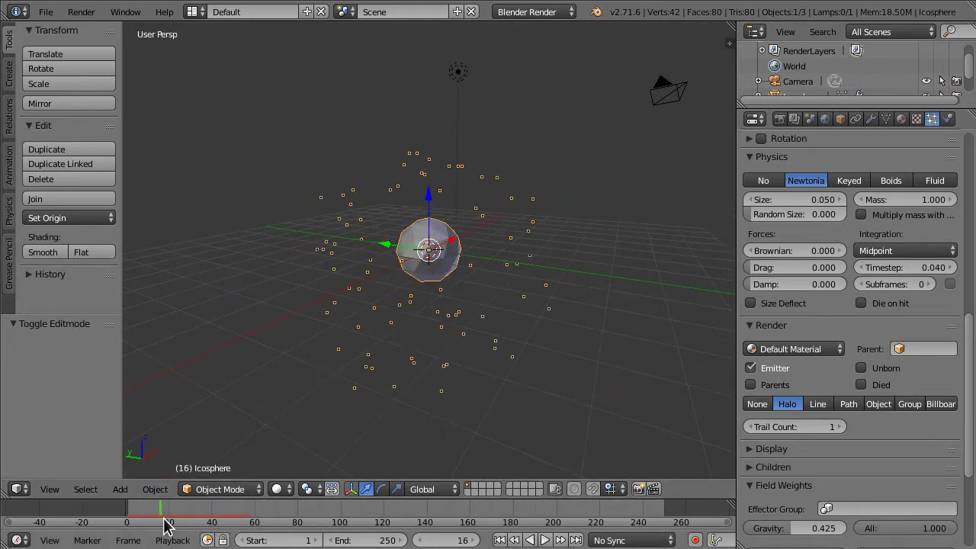
pyautogui.moveTo(169, 524); pyautogui.dragTo(194, 524)
pyautogui.scroll(15, 926, 263)
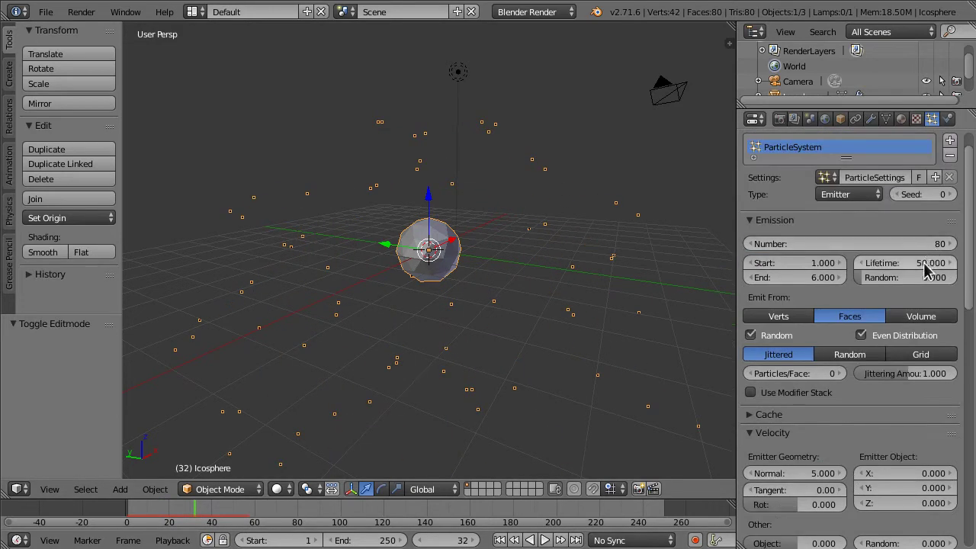
pyautogui.moveTo(488, 317); pyautogui.dragTo(313, 515, button='middle')
pyautogui.hotkey('alt', 'a')
pyautogui.press('Escape')
pyautogui.click(246, 517)
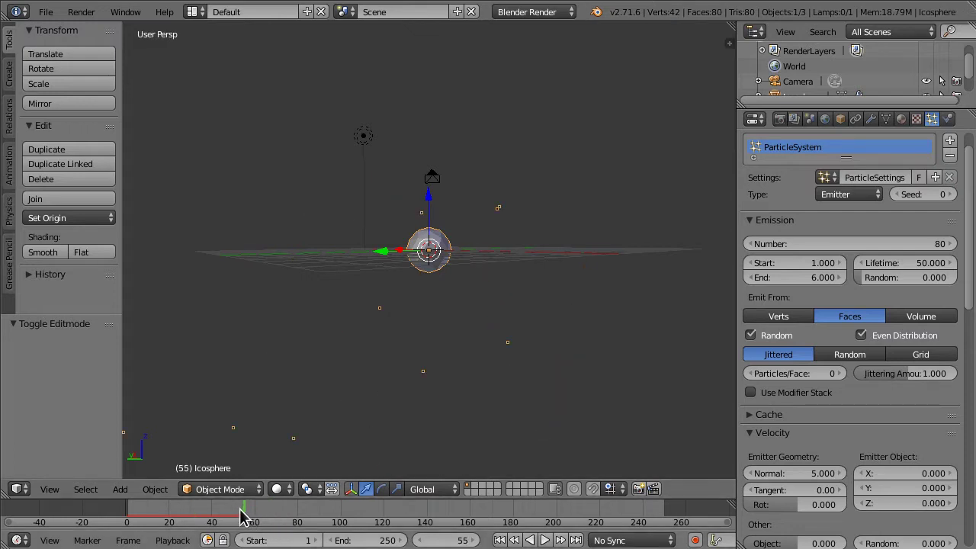
pyautogui.moveTo(240, 517); pyautogui.dragTo(232, 516)
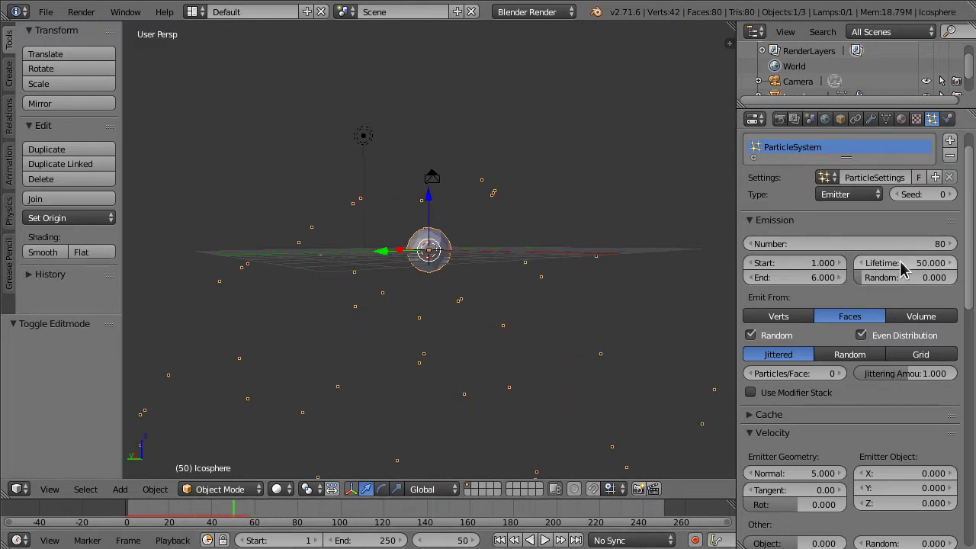
# Set particle lifetime to 10 and scene end frame to 100, then replay from start.
pyautogui.moveTo(902, 269); pyautogui.dragTo(892, 265)
pyautogui.click(892, 263)
pyautogui.write('10')
pyautogui.press('Return')
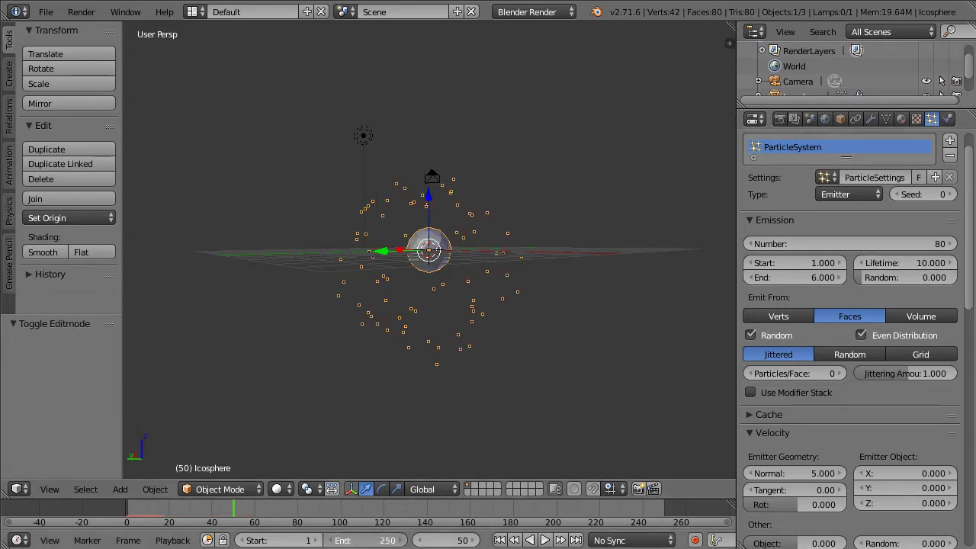
pyautogui.press('Return')
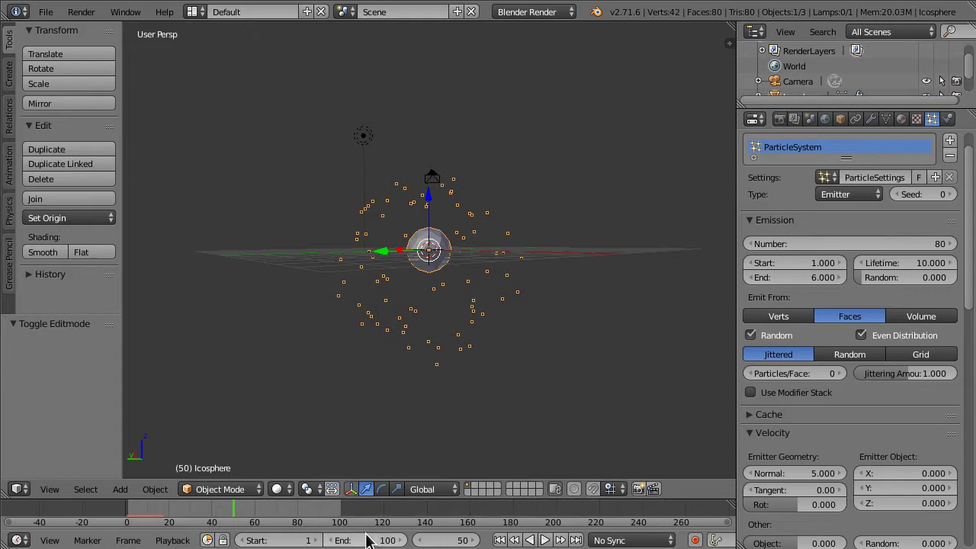
pyautogui.hotkey('shift', 'Left')
pyautogui.hotkey('alt', 'a')
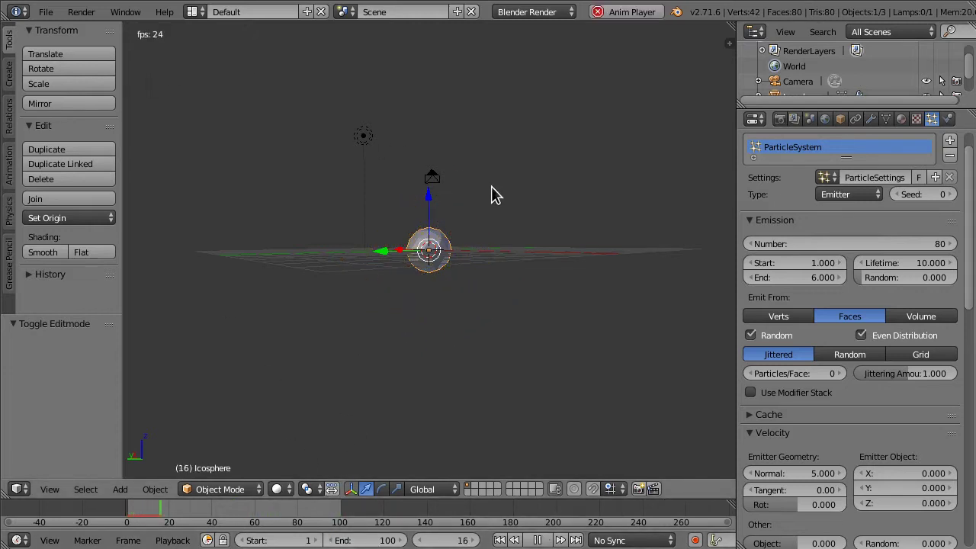
# Raise the particle lifetime to 100 and rewind the animation to frame 0.
pyautogui.click(902, 263)
pyautogui.write('100')
pyautogui.press('Return')
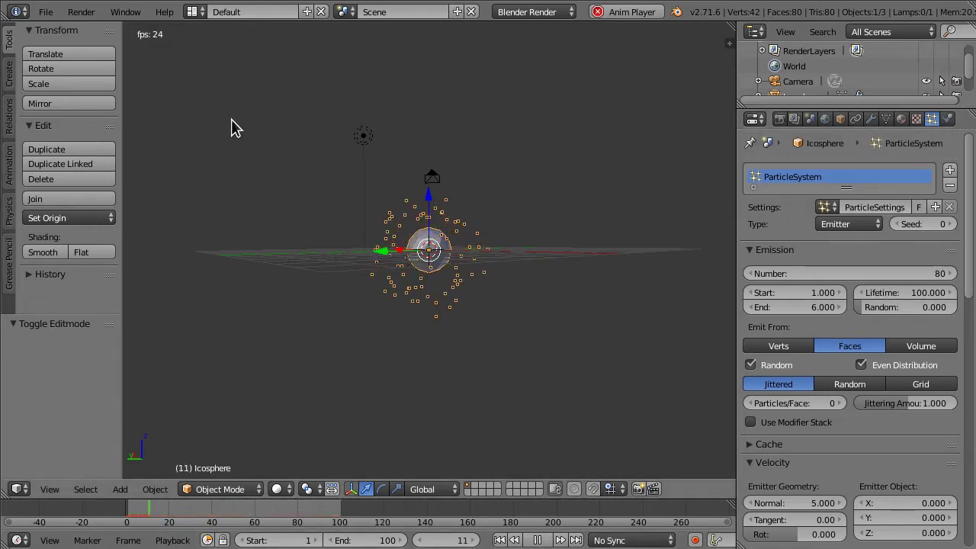
pyautogui.moveTo(426, 162); pyautogui.dragTo(692, 192, button='middle')
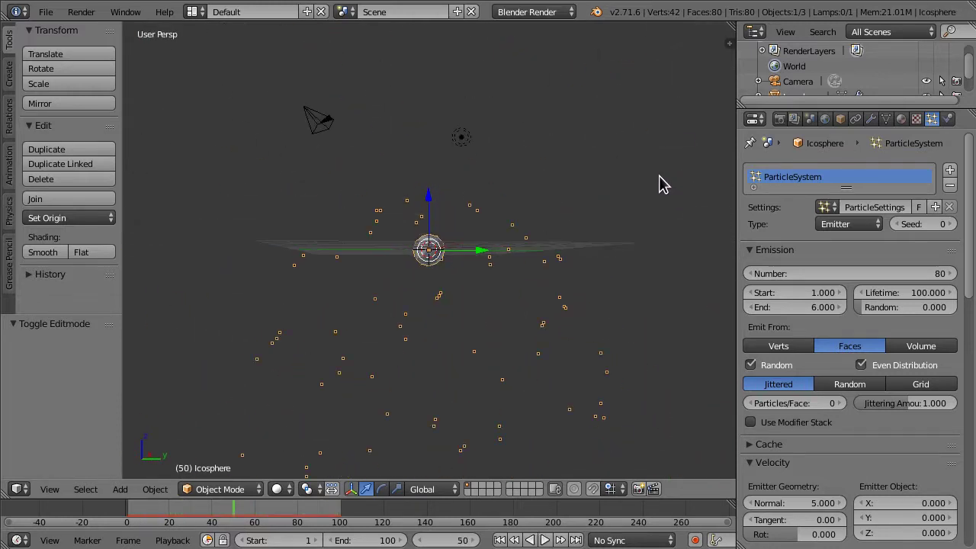
pyautogui.moveTo(660, 183); pyautogui.dragTo(339, 425, button='middle')
pyautogui.moveTo(229, 516); pyautogui.dragTo(124, 524)
pyautogui.moveTo(303, 293); pyautogui.dragTo(475, 251, button='middle')
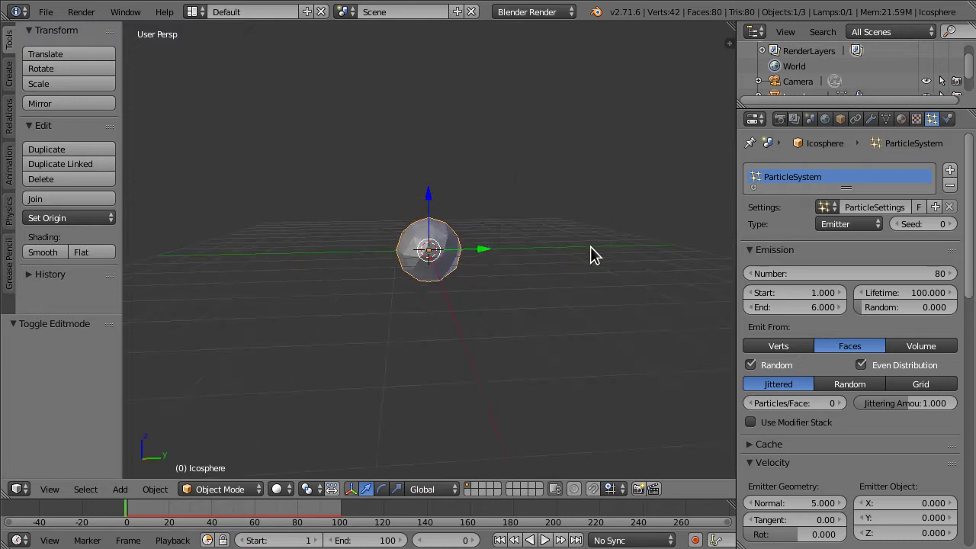
pyautogui.moveTo(584, 256); pyautogui.dragTo(624, 191, button='middle')
# Show the icosphere's physics settings and add a plane mesh.
pyautogui.click(947, 119)
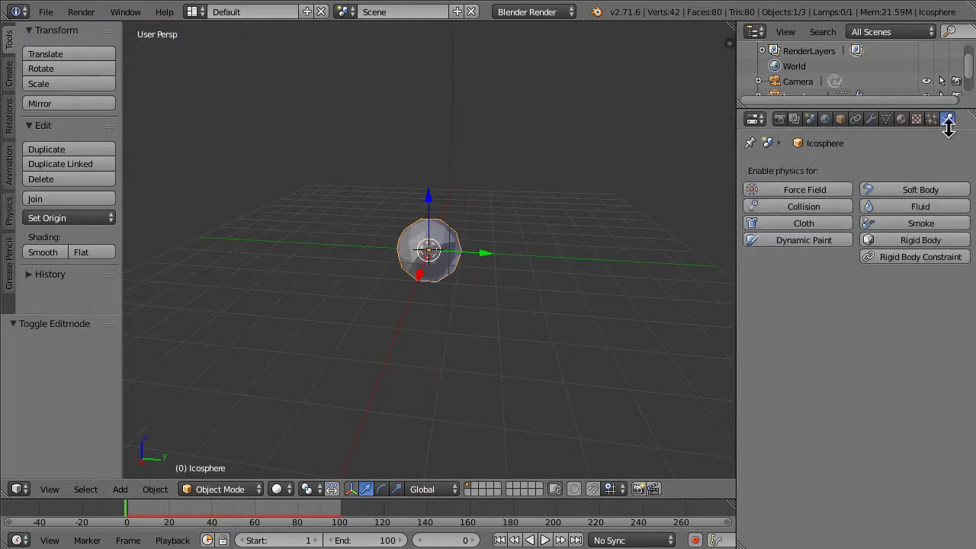
pyautogui.click(121, 488)
pyautogui.moveTo(381, 247); pyautogui.dragTo(410, 233, button='middle')
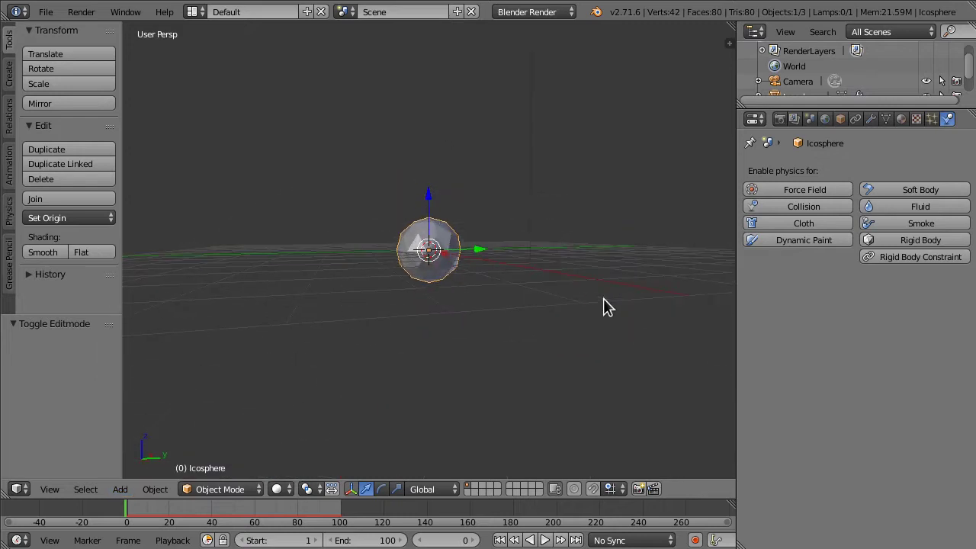
pyautogui.click(120, 489)
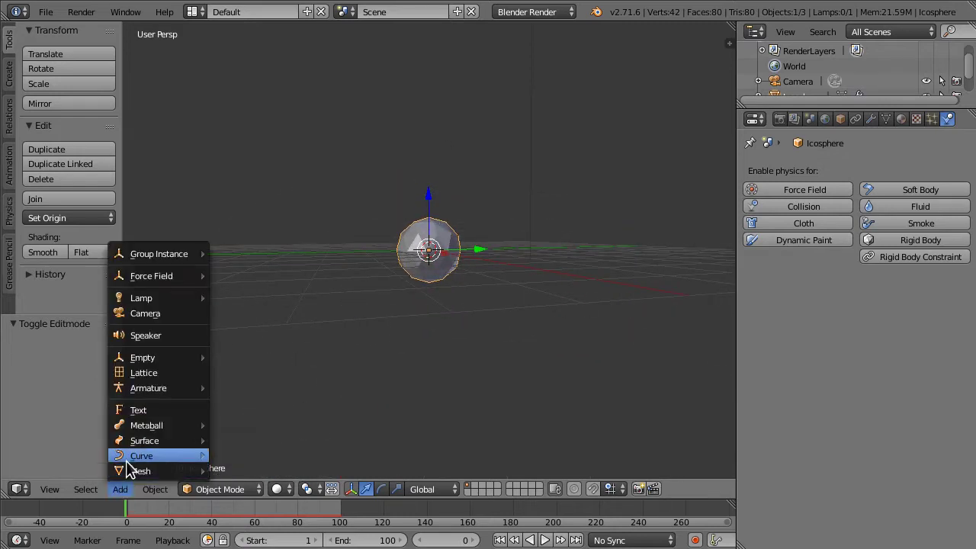
pyautogui.moveTo(141, 466)
pyautogui.click(233, 325)
# Scale the plane up by 8 and move it along Z to 0.068.
pyautogui.moveTo(412, 239); pyautogui.dragTo(532, 241, button='middle')
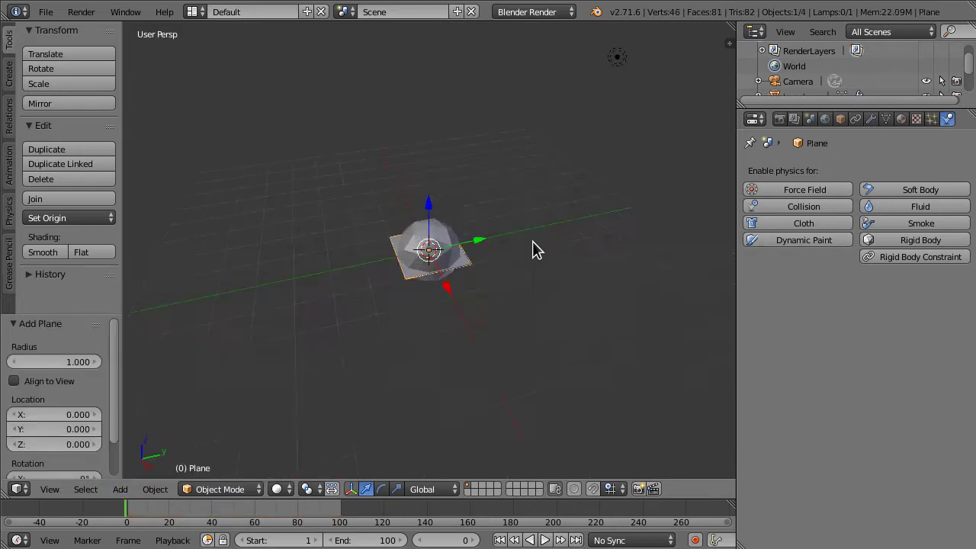
pyautogui.press('s')
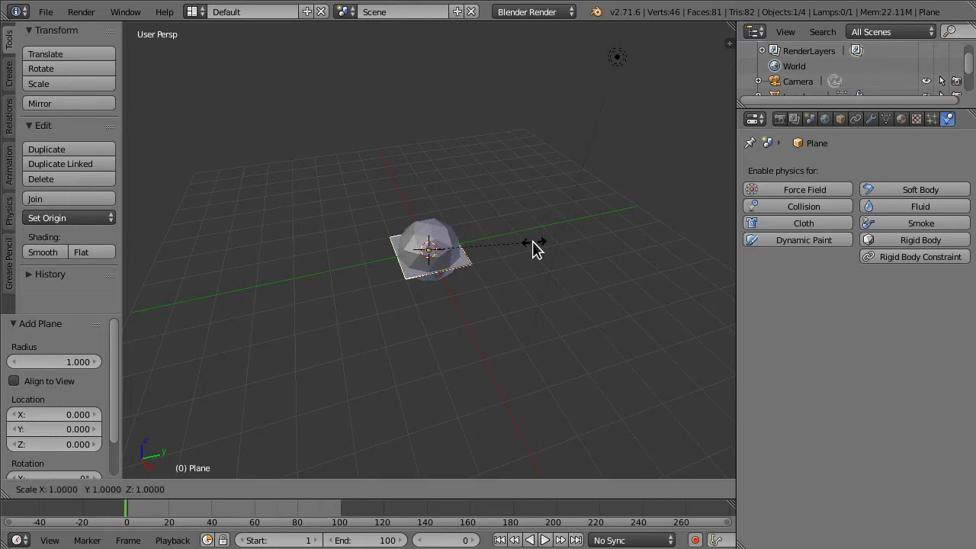
pyautogui.write('8')
pyautogui.press('Return')
pyautogui.moveTo(520, 246); pyautogui.dragTo(415, 225, button='middle')
pyautogui.press('g')
pyautogui.press('z')
pyautogui.click(434, 239)
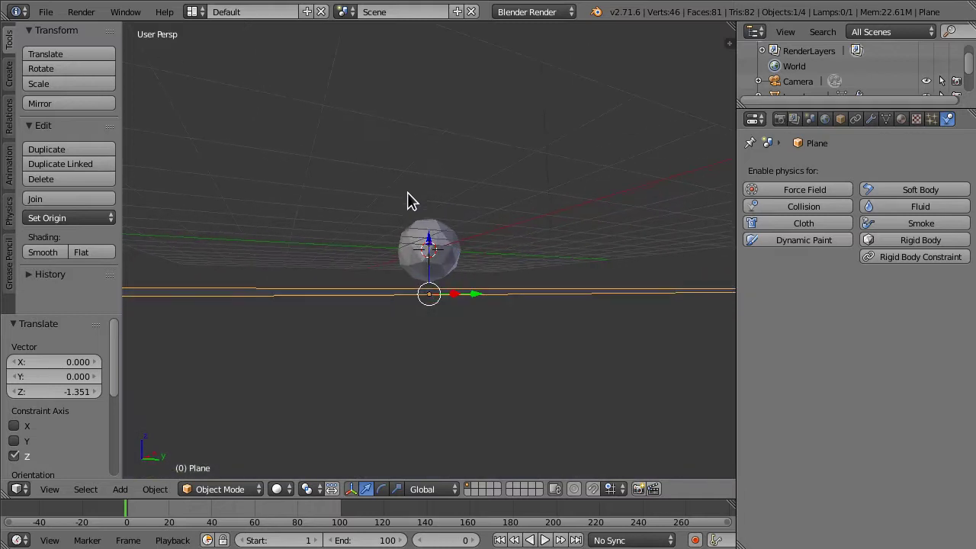
pyautogui.press('g')
pyautogui.press('z')
pyautogui.click(428, 244)
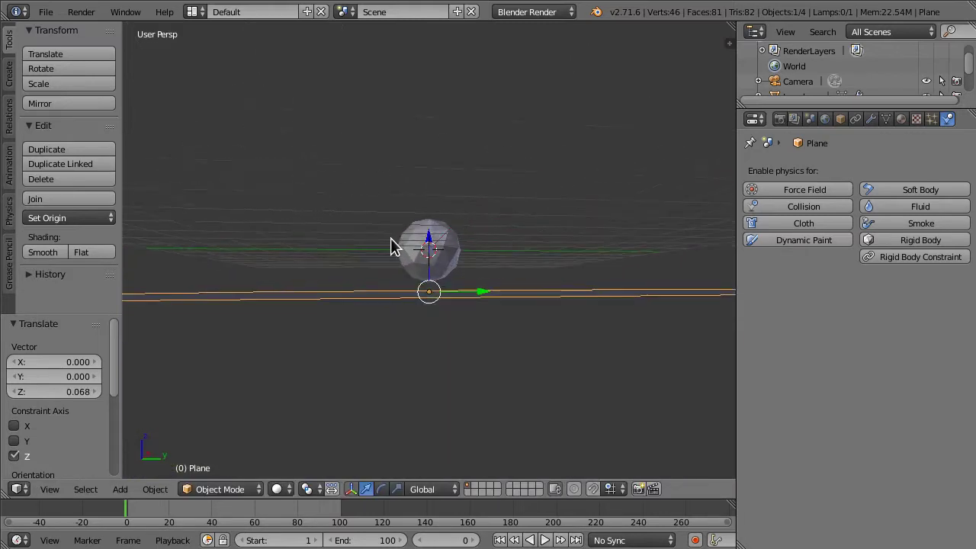
# Scale the icosphere down to 0.337.
pyautogui.rightClick(440, 246)
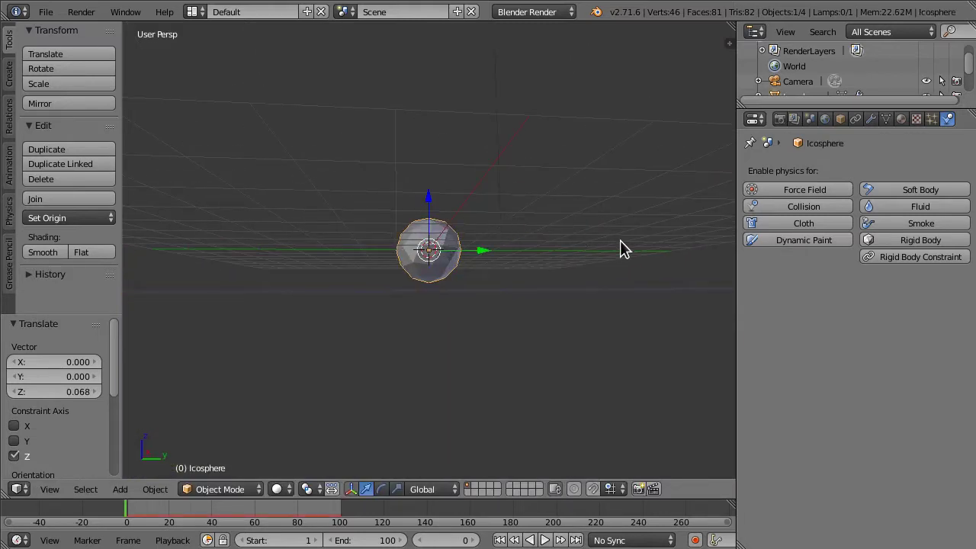
pyautogui.press('s')
pyautogui.click(466, 248)
pyautogui.moveTo(466, 261)
pyautogui.mouseDown(button='middle')
pyautogui.moveTo(527, 297)
pyautogui.moveTo(462, 289)
pyautogui.moveTo(449, 260)
pyautogui.moveTo(460, 245)
pyautogui.mouseUp(button='middle')
pyautogui.press('KP_Decimal')
pyautogui.scroll(-6, 640, 123)
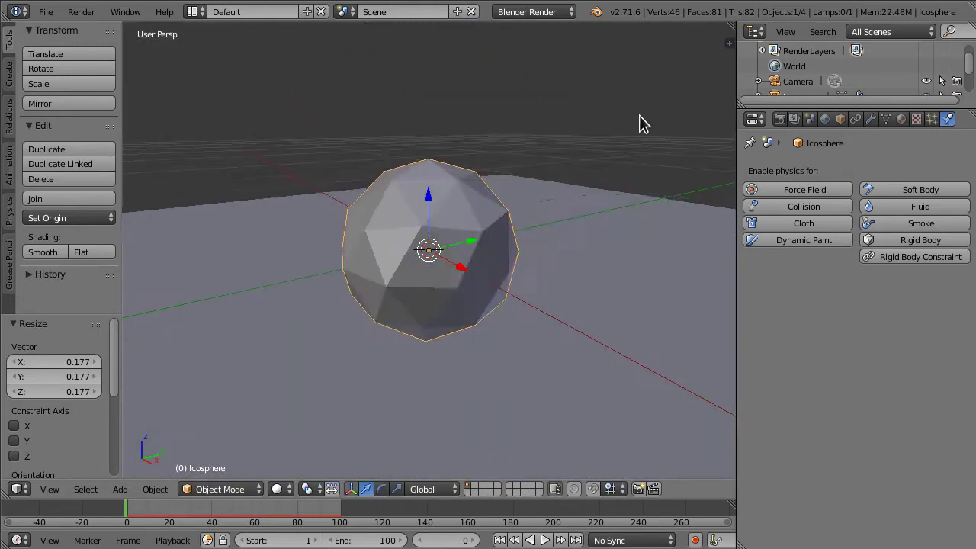
pyautogui.press('s')
pyautogui.click(468, 209)
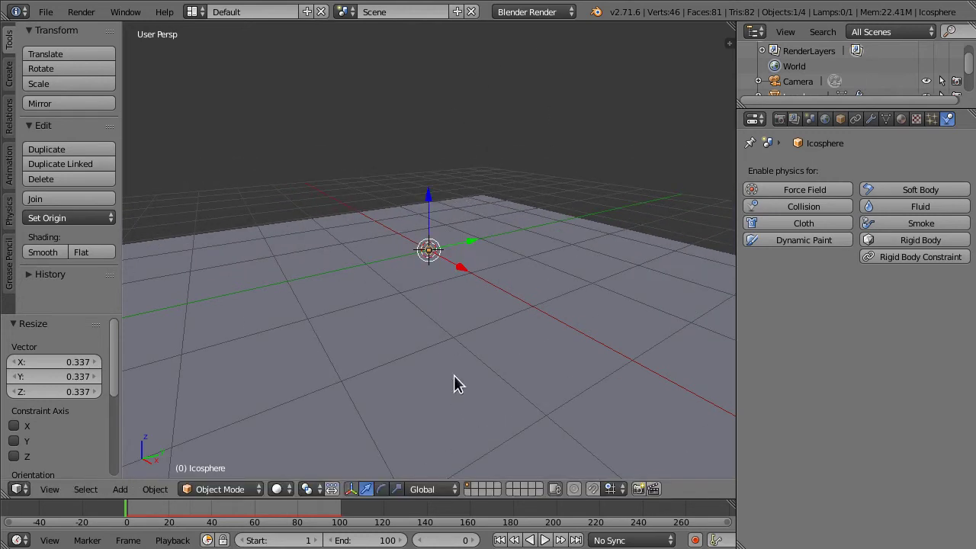
# Play the particle burst and stop it at frame 94.
pyautogui.hotkey('alt', 'a')
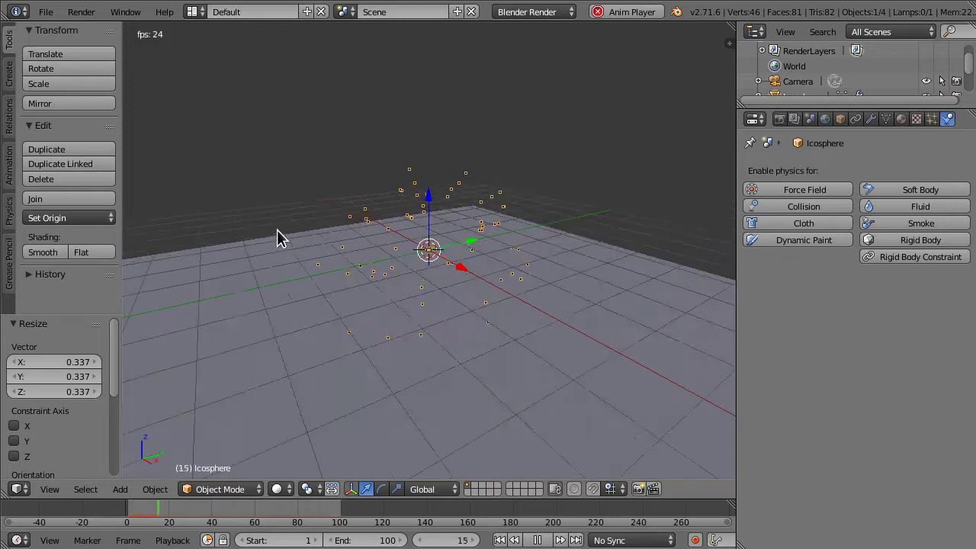
pyautogui.moveTo(291, 230); pyautogui.dragTo(351, 288, button='middle')
pyautogui.hotkey('alt', 'a')
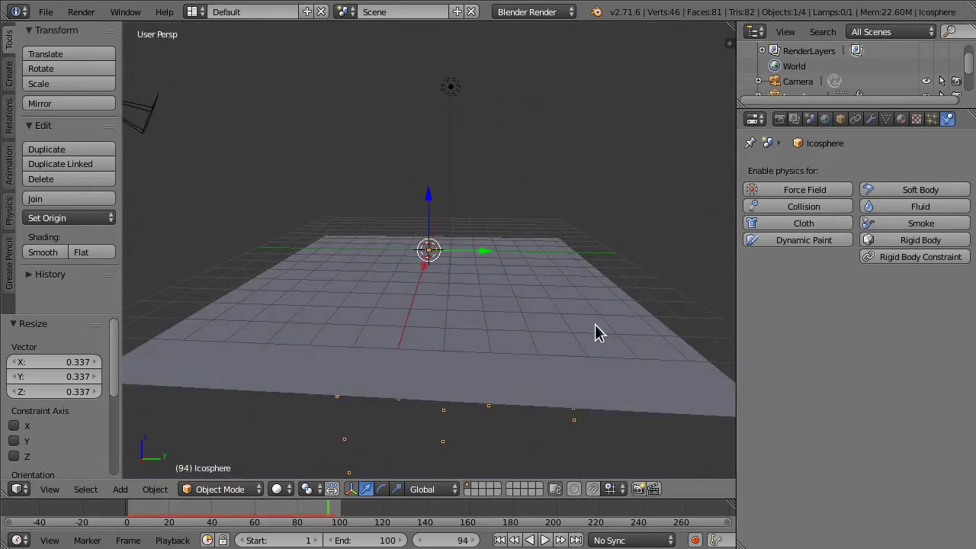
# Enable Collision physics on the ground plane and play the animation from an edge-on angle.
pyautogui.rightClick(622, 337)
pyautogui.click(770, 207)
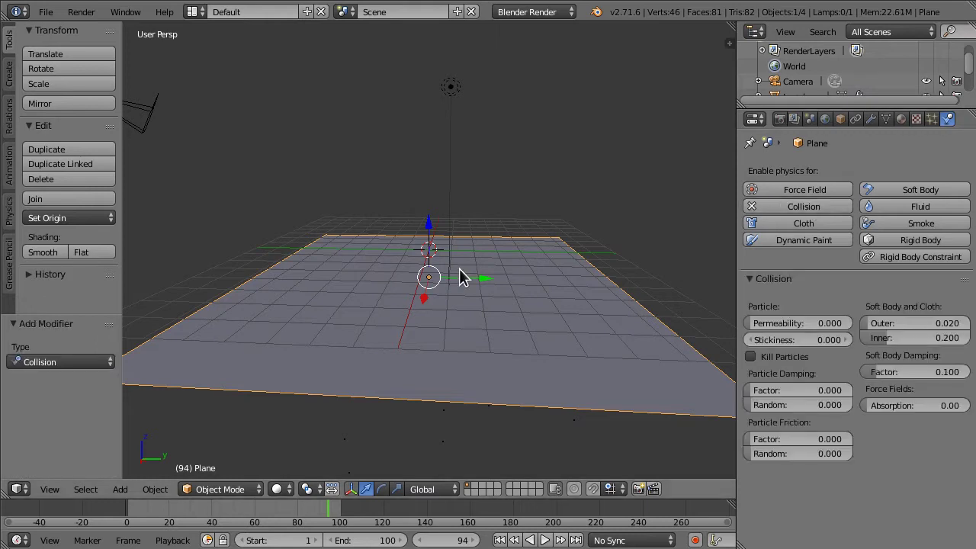
pyautogui.hotkey('alt', 'a')
pyautogui.moveTo(409, 348); pyautogui.dragTo(353, 275, button='middle')
# Scale the plane by 2 and view it from slightly above.
pyautogui.press('s')
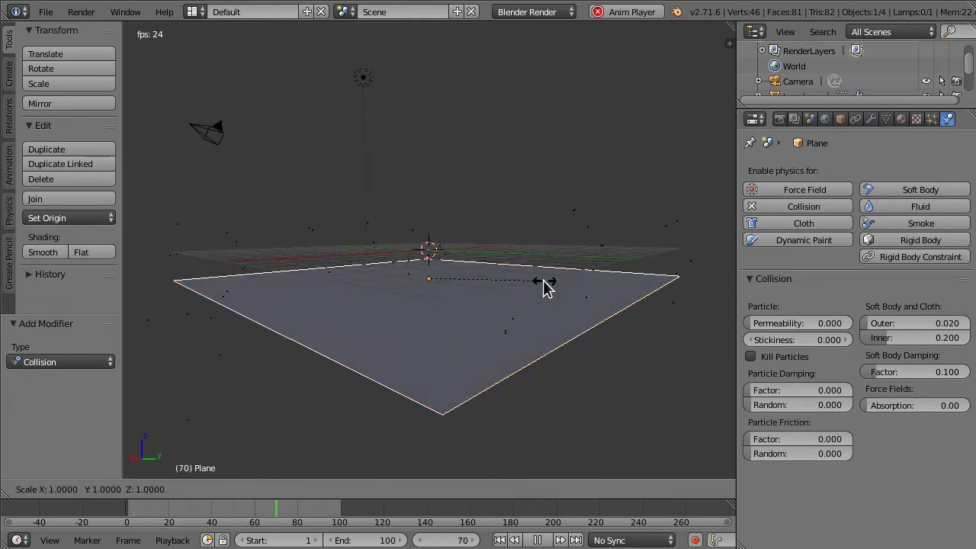
pyautogui.press('2')
pyautogui.press('Return')
pyautogui.moveTo(543, 280); pyautogui.dragTo(631, 283, button='middle')
pyautogui.scroll(-3, 575, 344)
pyautogui.scroll(-5, 632, 282)
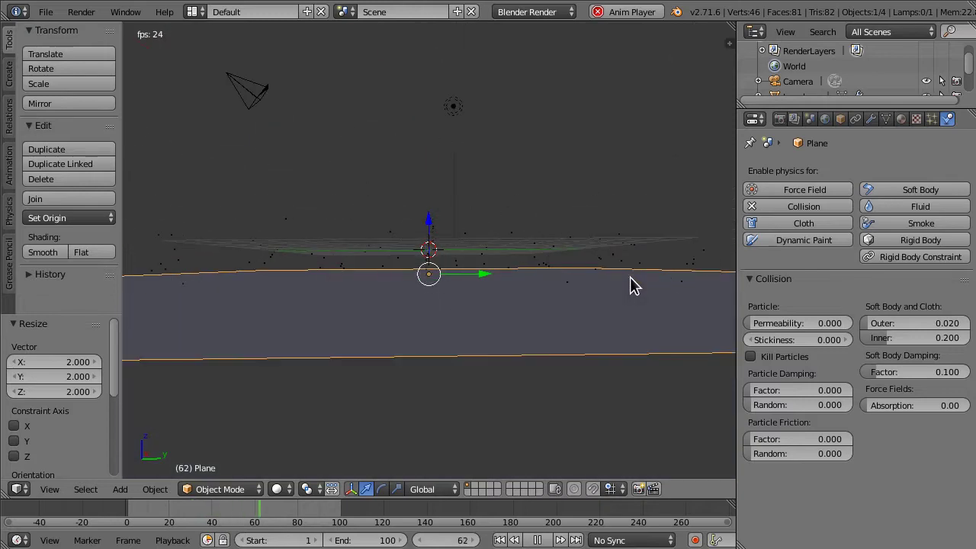
pyautogui.moveTo(388, 266); pyautogui.dragTo(453, 277, button='middle')
pyautogui.scroll(4, 453, 276)
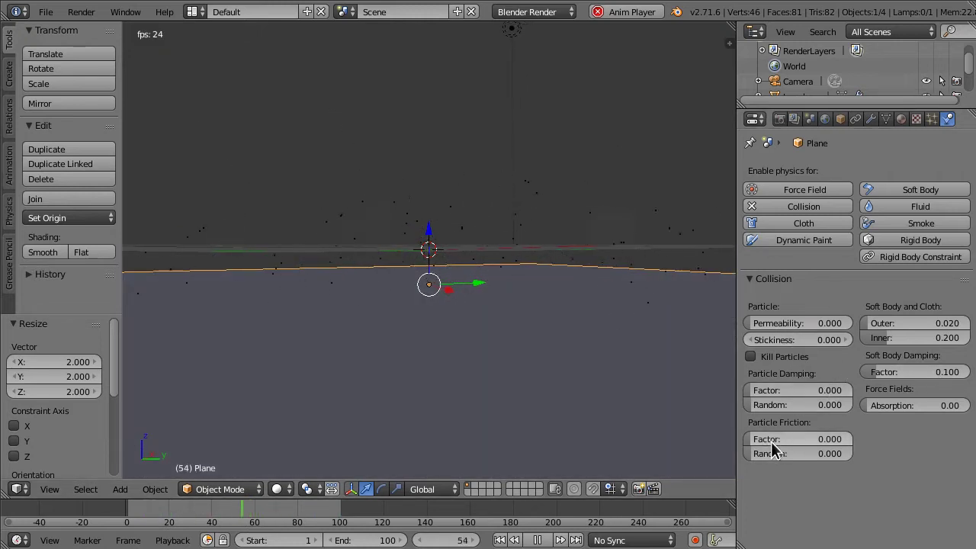
# Set the plane's Particle Friction to 0.348 and Particle Damping to 0.444.
pyautogui.moveTo(775, 439); pyautogui.dragTo(823, 439)
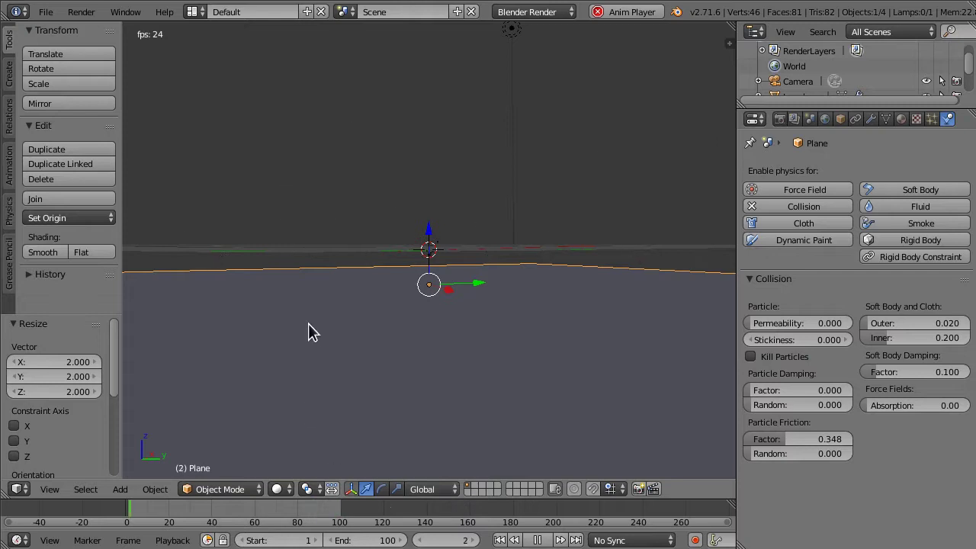
pyautogui.moveTo(308, 323); pyautogui.dragTo(316, 309, button='middle')
pyautogui.moveTo(762, 323); pyautogui.dragTo(778, 324)
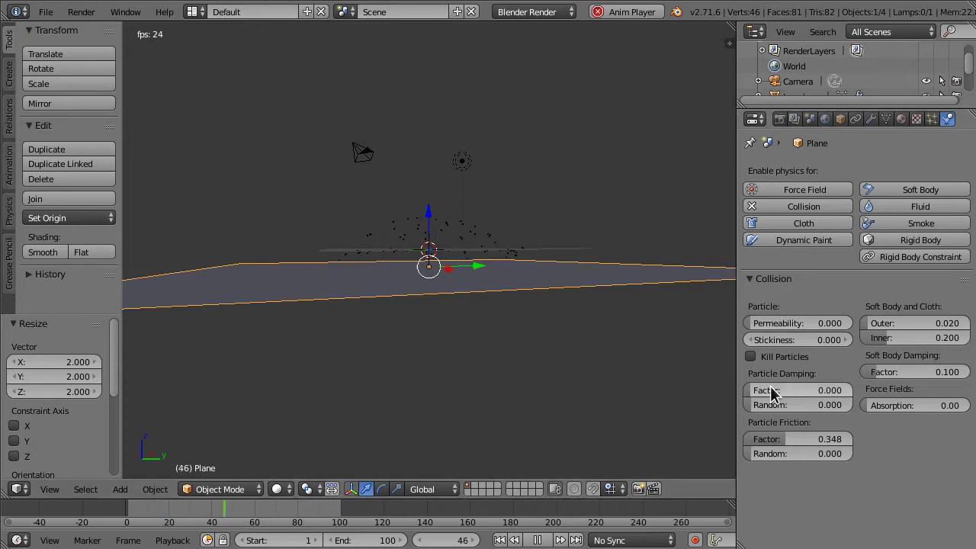
pyautogui.moveTo(767, 389); pyautogui.dragTo(771, 389)
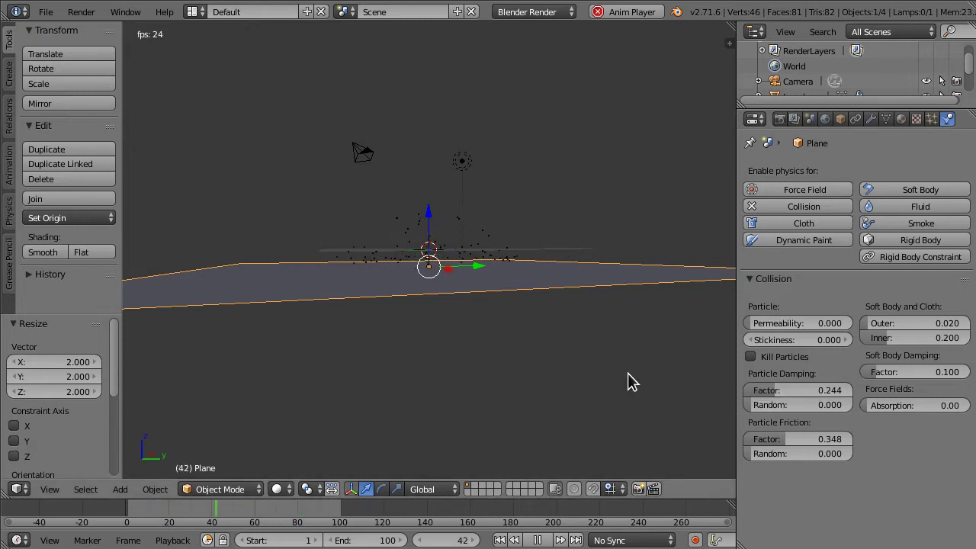
pyautogui.moveTo(576, 346); pyautogui.dragTo(686, 328, button='middle')
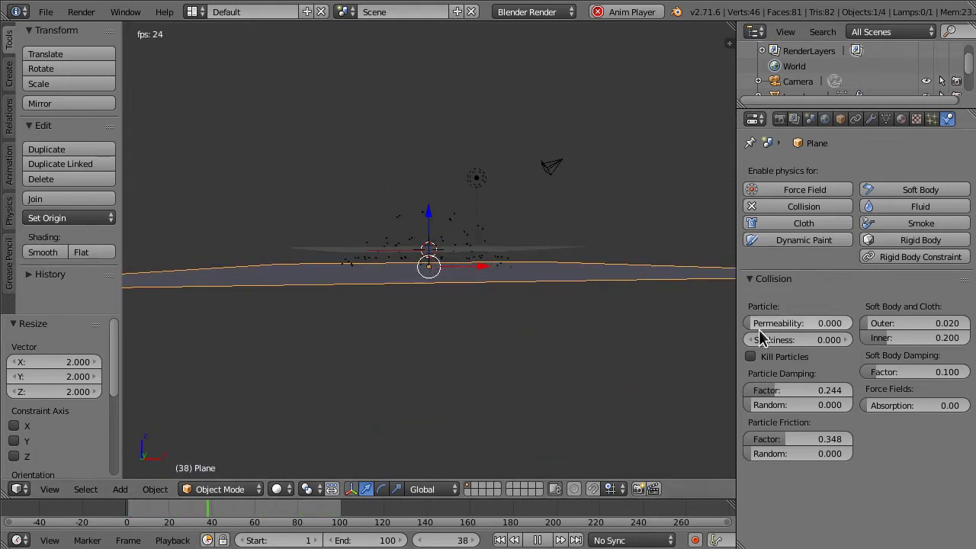
pyautogui.moveTo(785, 390); pyautogui.dragTo(807, 390)
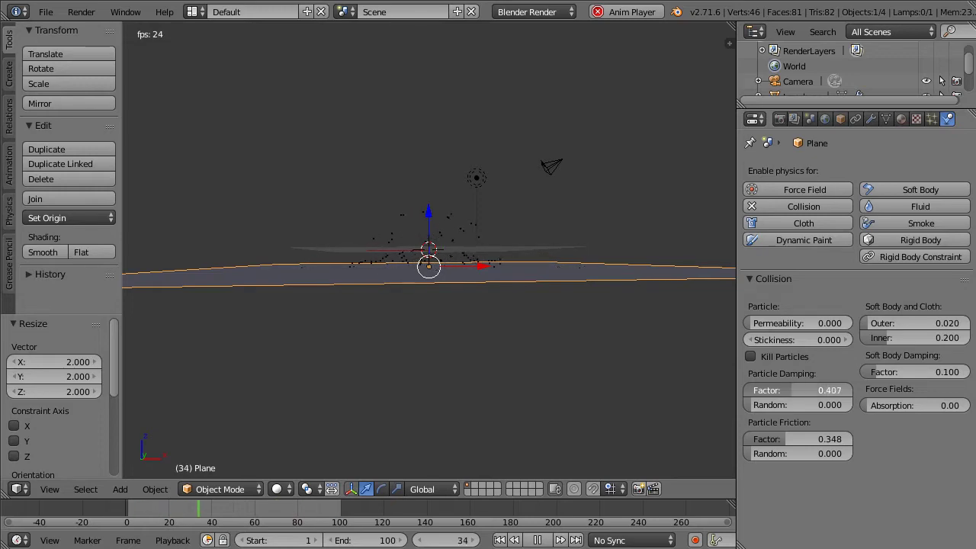
pyautogui.moveTo(807, 390); pyautogui.dragTo(809, 390)
pyautogui.moveTo(513, 239); pyautogui.dragTo(425, 209, button='middle')
# Set the icosphere's particle Normal velocity to 10.
pyautogui.click(429, 248)
pyautogui.rightClick(429, 249)
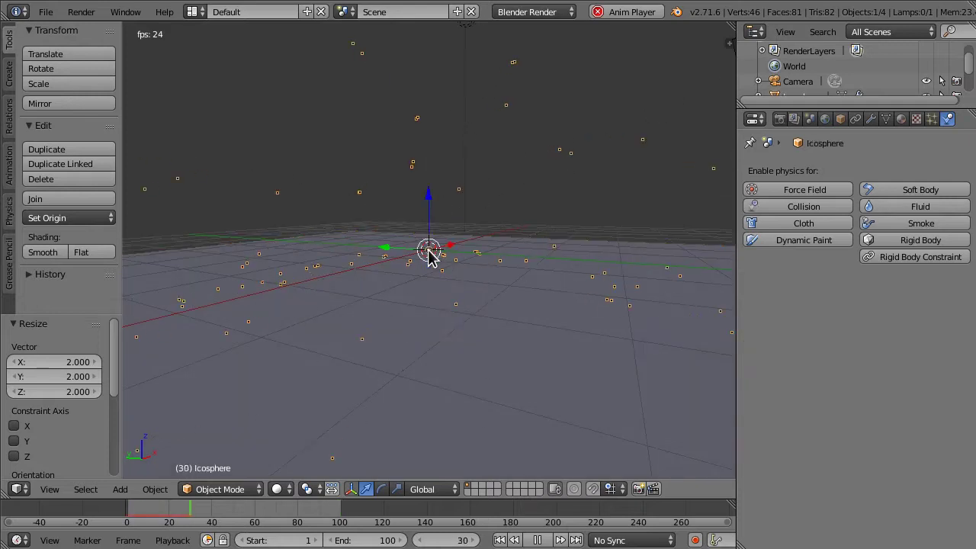
pyautogui.click(933, 120)
pyautogui.scroll(-5, 860, 371)
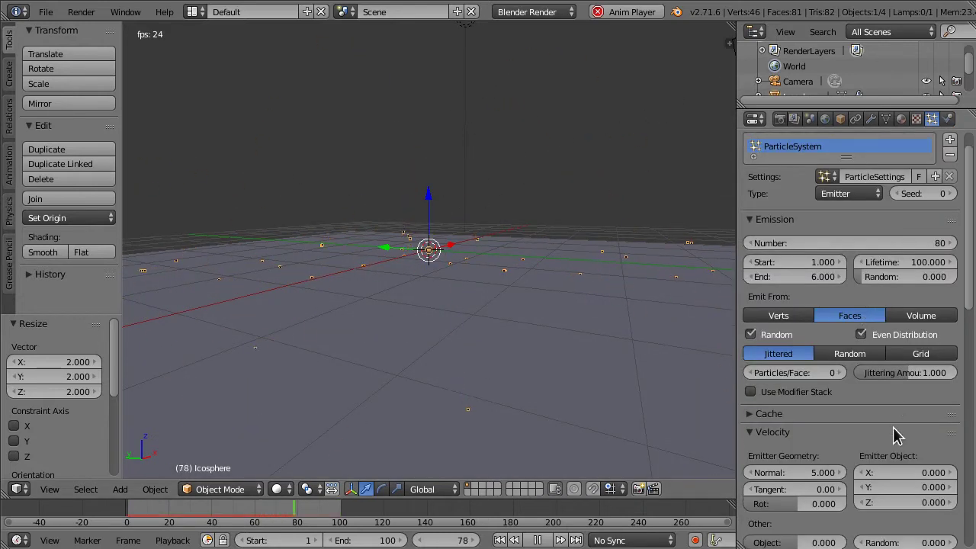
pyautogui.click(787, 381)
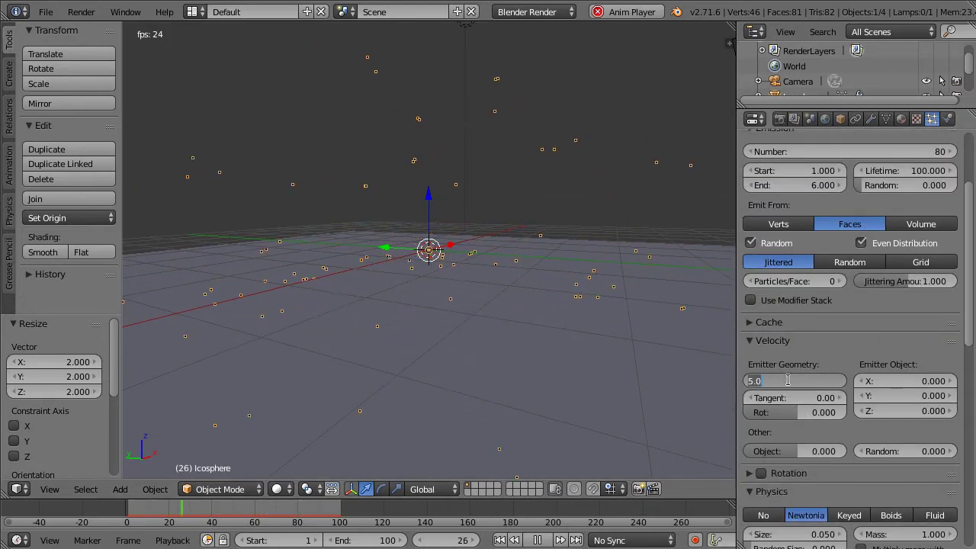
pyautogui.press('Return')
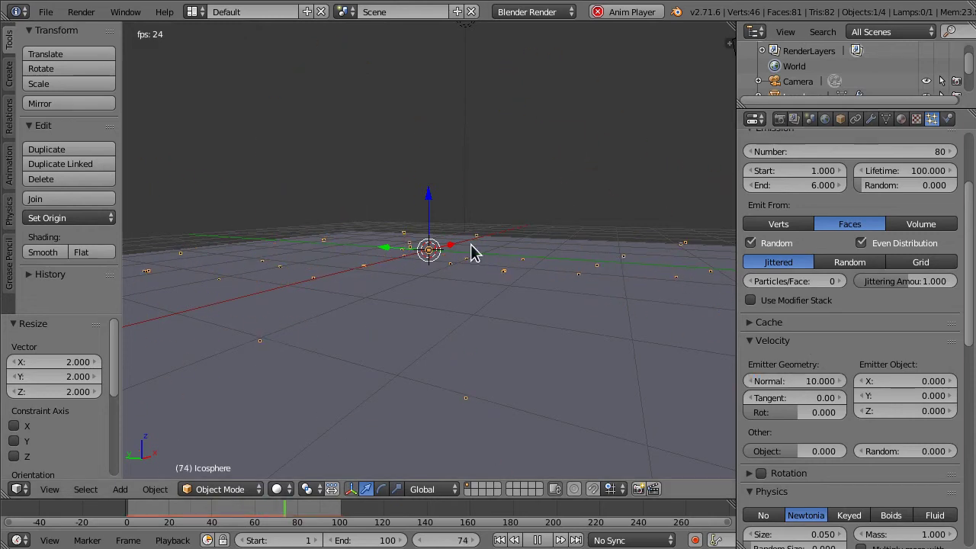
pyautogui.scroll(-4, 472, 251)
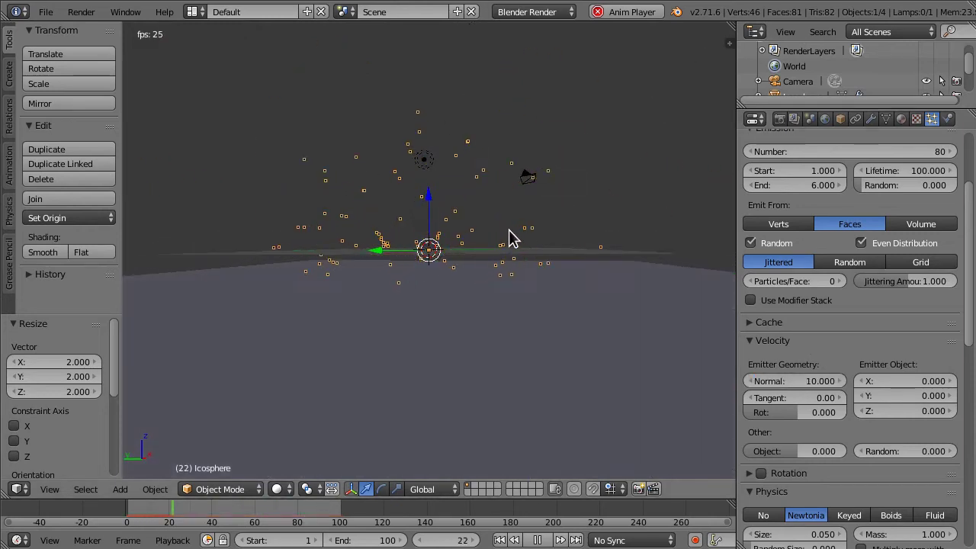
pyautogui.scroll(-4, 507, 233)
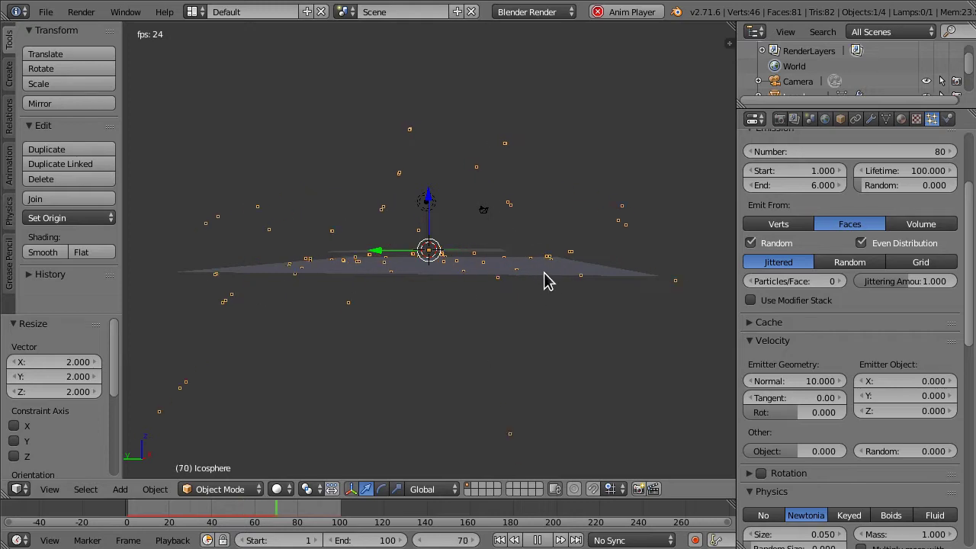
pyautogui.moveTo(547, 278); pyautogui.dragTo(638, 318, button='middle')
# Scale the ground plane up by 4.
pyautogui.rightClick(430, 289)
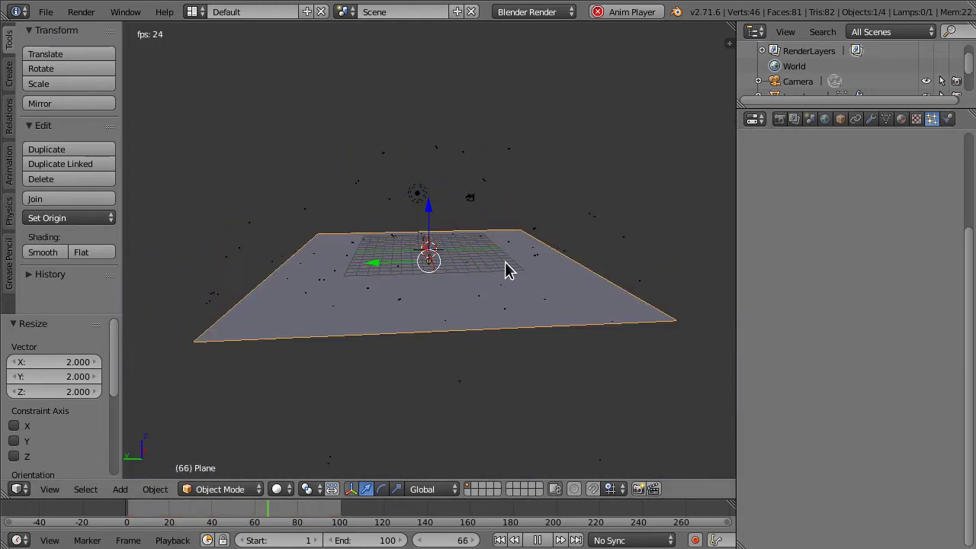
pyautogui.press('s')
pyautogui.press('4')
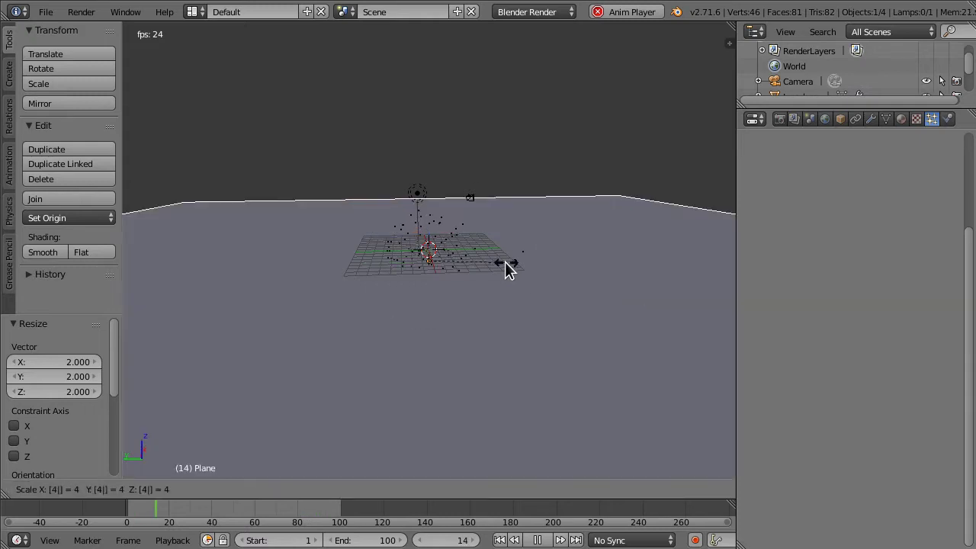
pyautogui.press('Return')
pyautogui.moveTo(506, 260); pyautogui.dragTo(516, 168, button='middle')
# Stop playback, select the icosphere emitter, and expand its particle Cache settings.
pyautogui.scroll(4, 340, 306)
pyautogui.hotkey('alt', 'a')
pyautogui.scroll(3, 397, 270)
pyautogui.rightClick(429, 255)
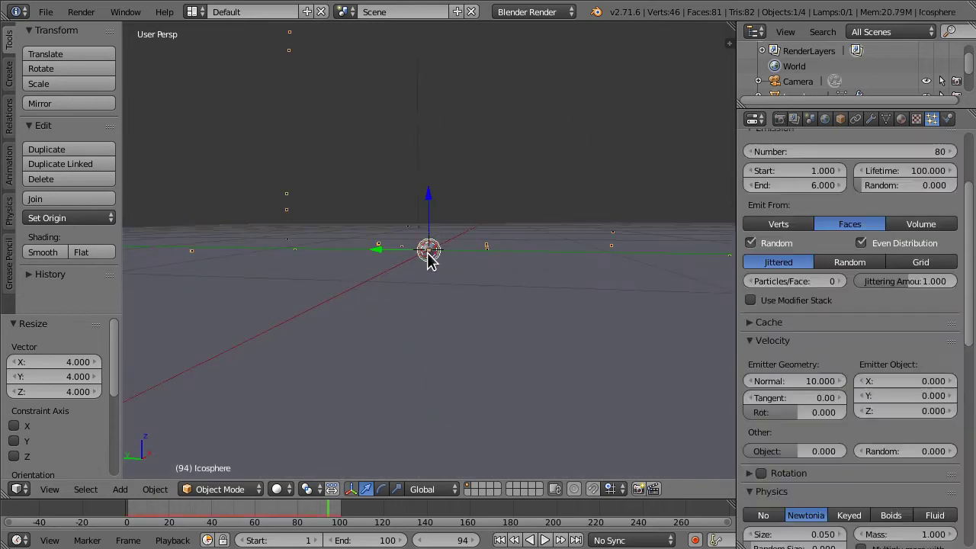
pyautogui.scroll(4, 945, 319)
pyautogui.scroll(-4, 904, 325)
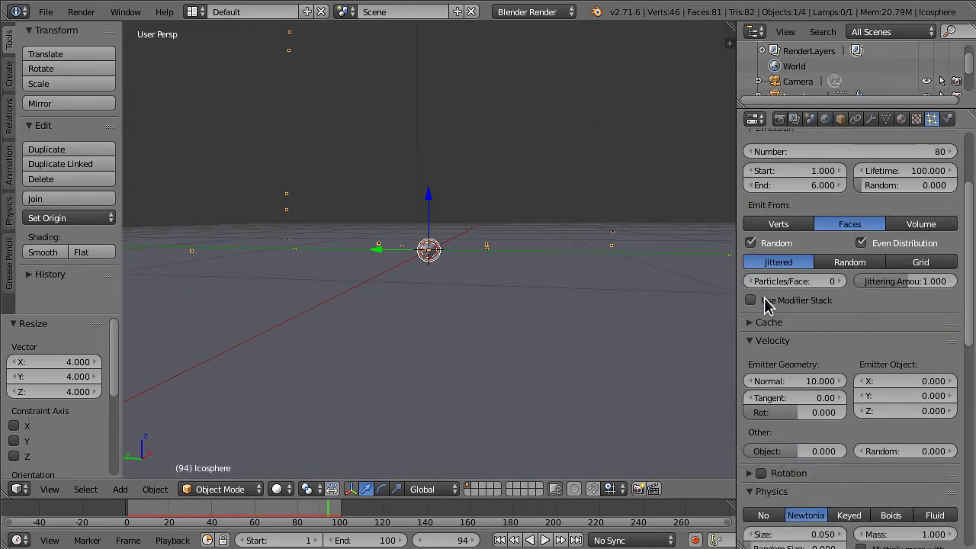
pyautogui.click(760, 327)
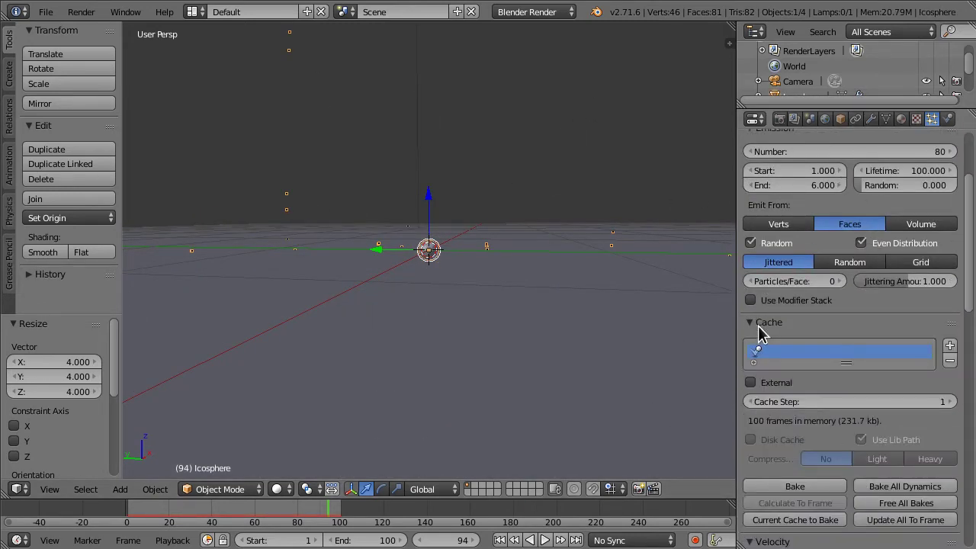
pyautogui.scroll(-10, 806, 342)
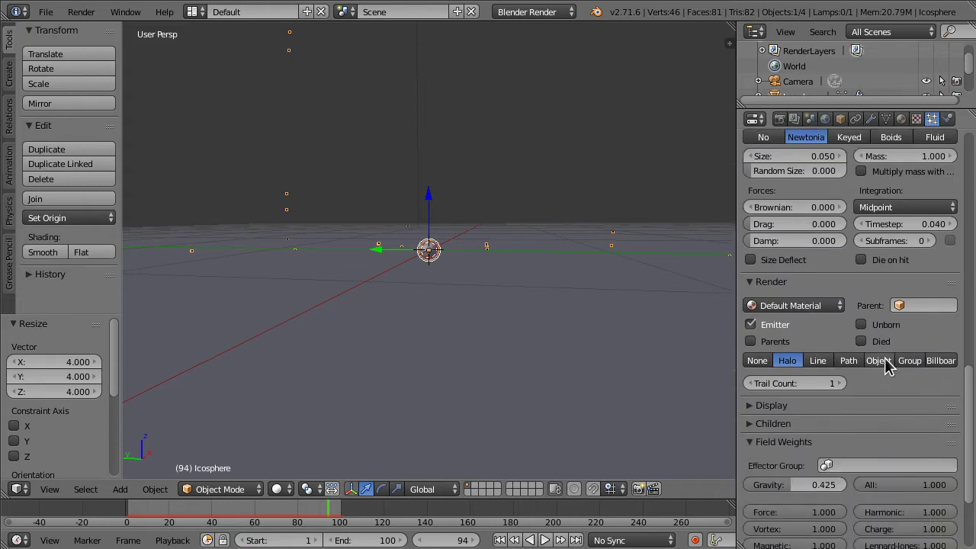
# Preview the particles rendered as Path during playback, then switch them back to Halo.
pyautogui.click(848, 361)
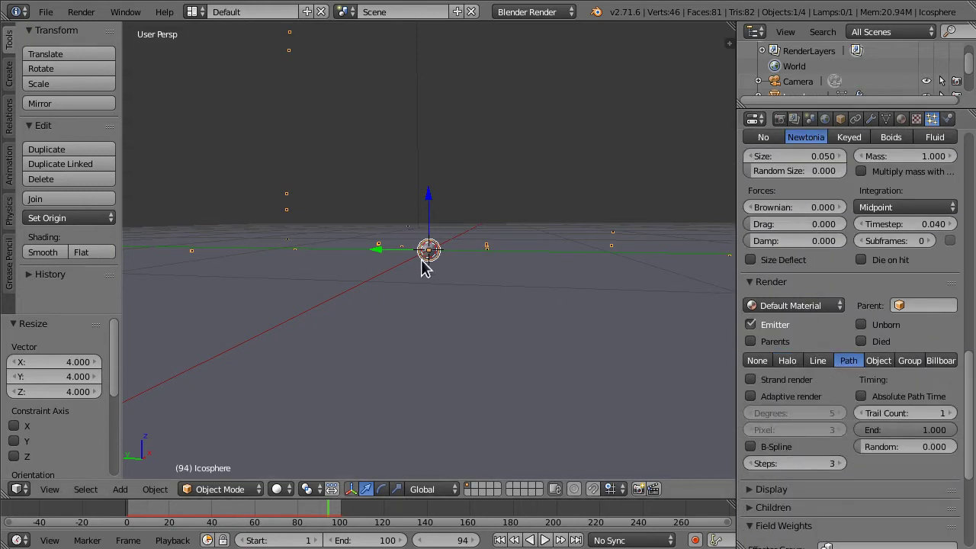
pyautogui.hotkey('alt', 'a')
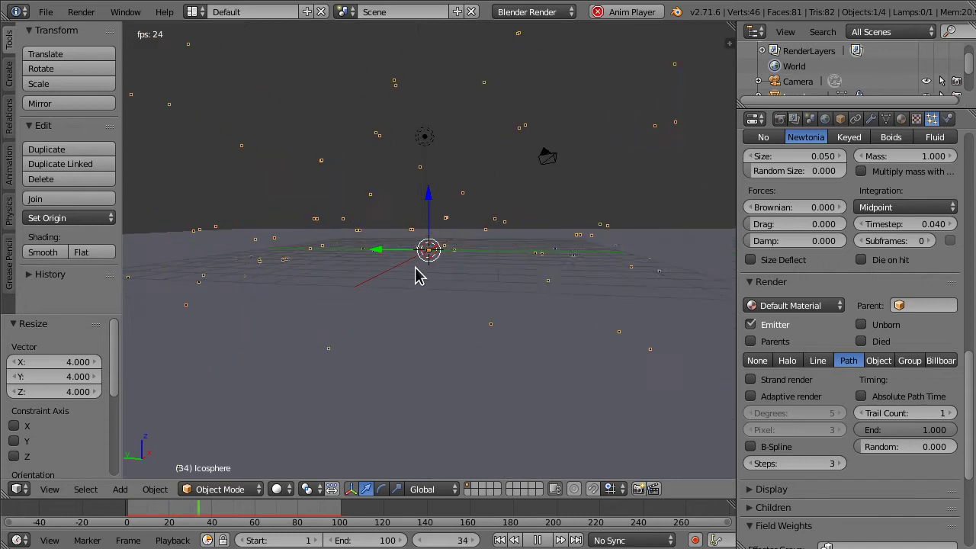
pyautogui.press('Escape')
pyautogui.click(787, 361)
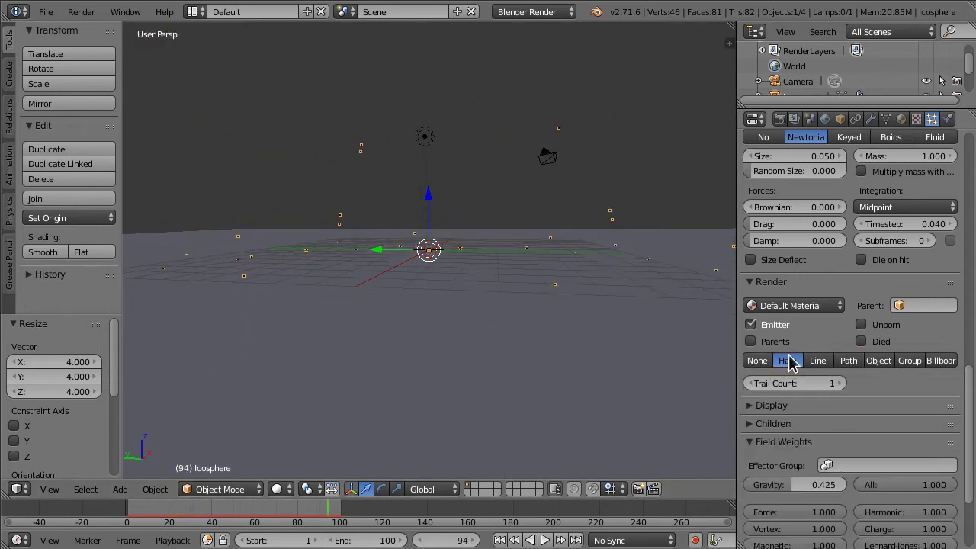
pyautogui.scroll(1, 772, 293)
pyautogui.scroll(5, 771, 294)
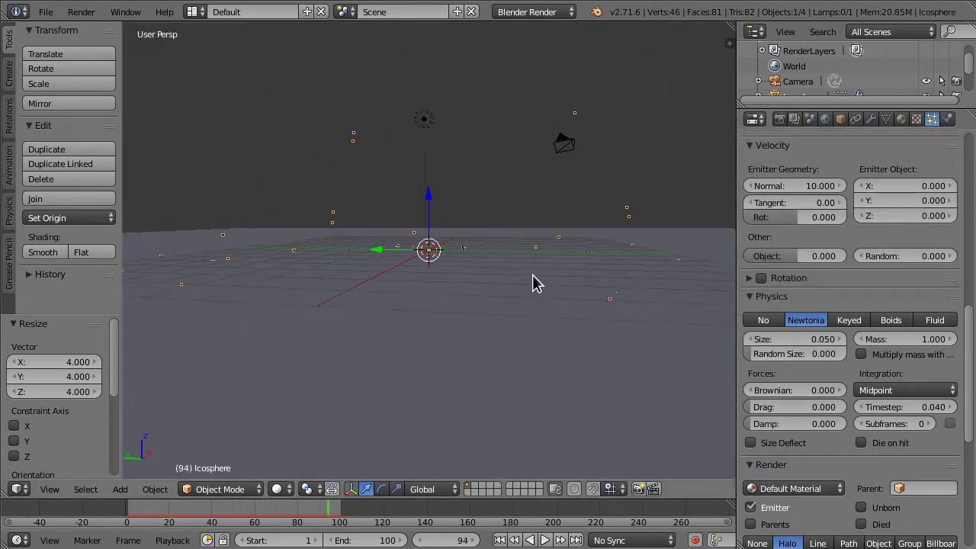
pyautogui.scroll(-7, 483, 272)
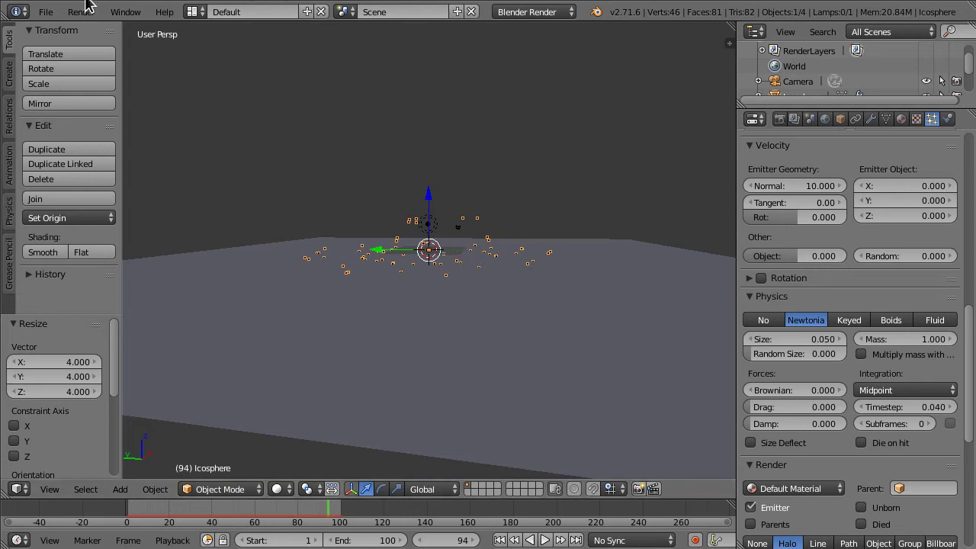
# Save the particle scene as tutorial.blend in the /tmp folder via Save As.
pyautogui.click(46, 11)
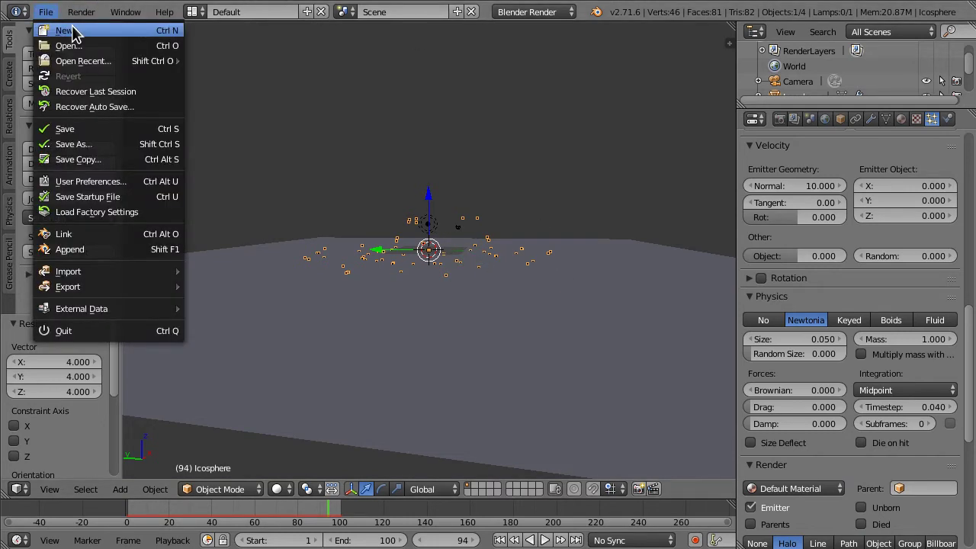
pyautogui.click(82, 134)
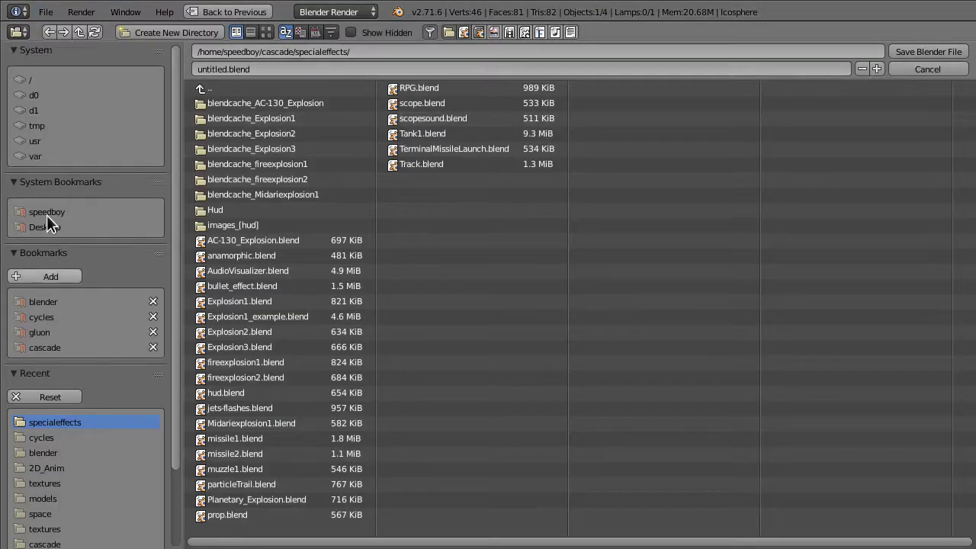
pyautogui.click(44, 124)
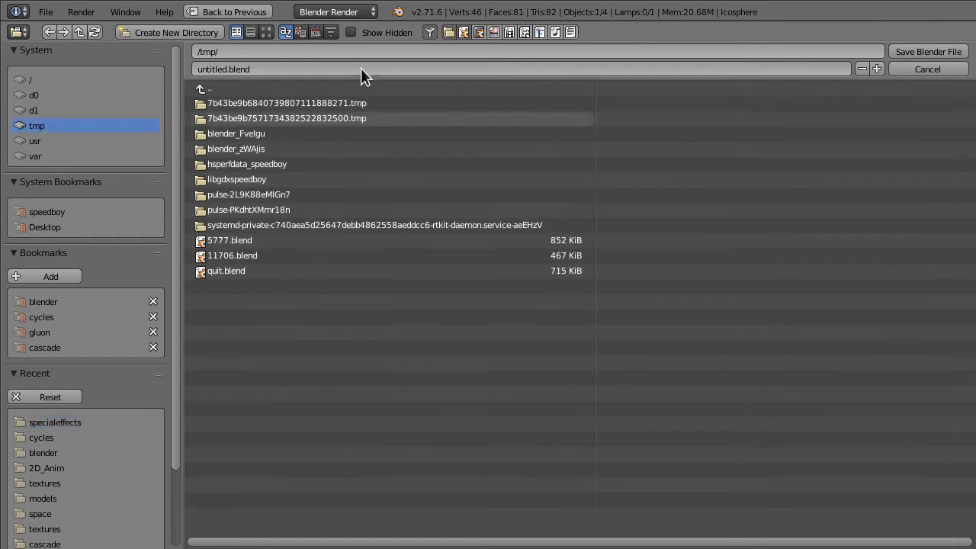
pyautogui.click(297, 65)
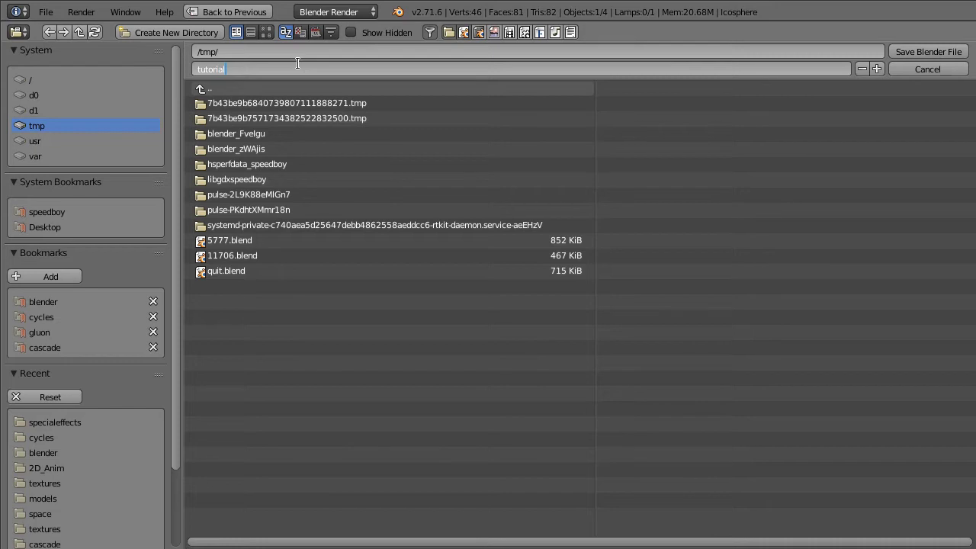
pyautogui.click(907, 52)
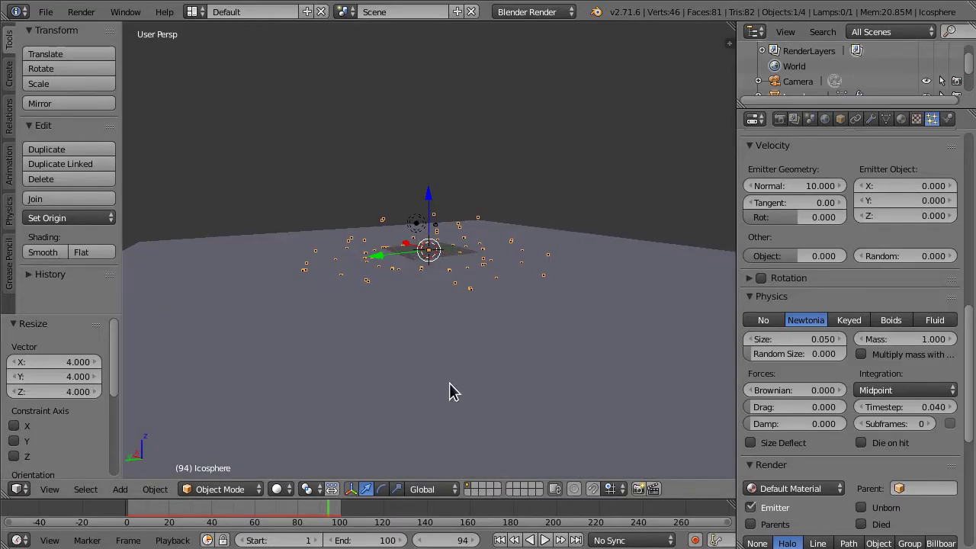
# Scrub the timeline back to frame 79 and through the explosion's early frames.
pyautogui.scroll(9, 752, 263)
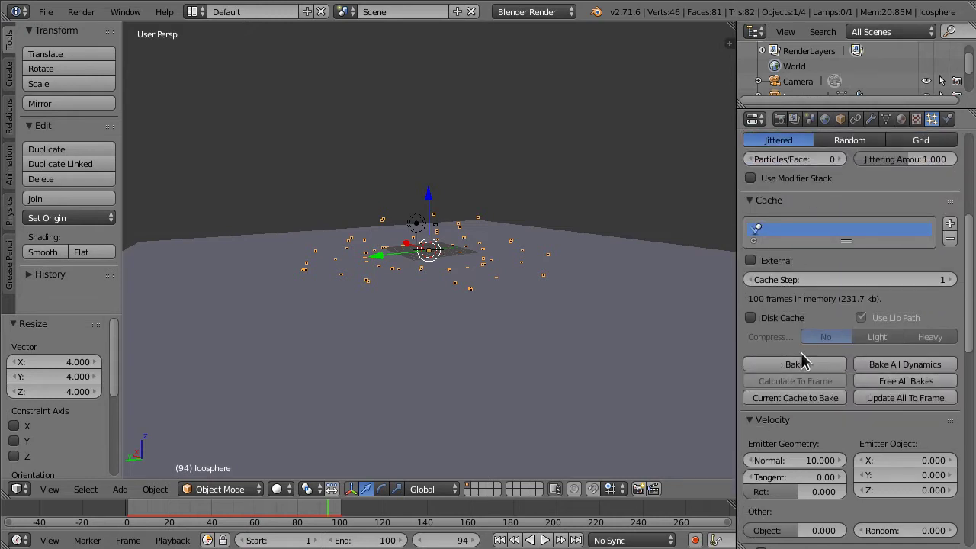
pyautogui.scroll(3, 799, 207)
pyautogui.scroll(-3, 800, 201)
pyautogui.moveTo(327, 507); pyautogui.dragTo(294, 527)
pyautogui.moveTo(214, 524); pyautogui.dragTo(182, 528)
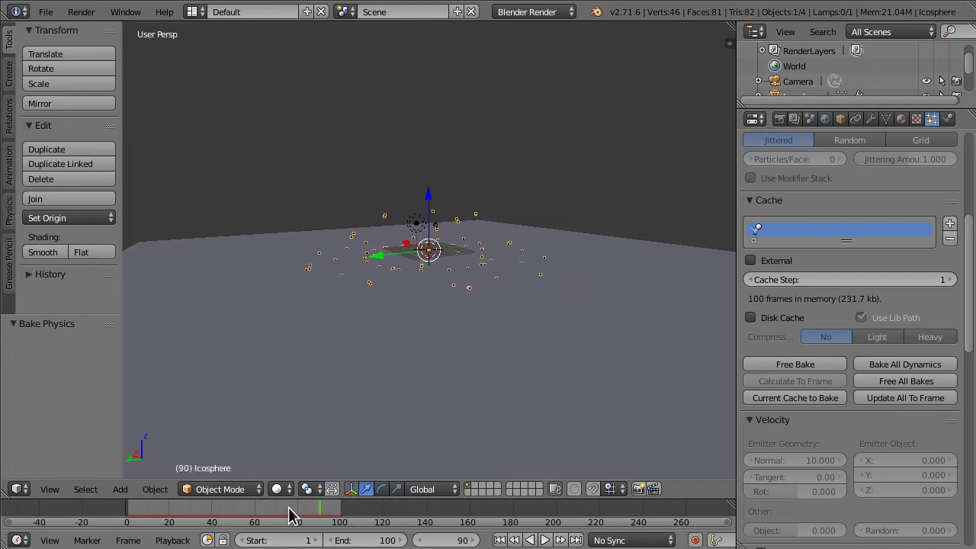
# Play the explosion animation, then stop and rewind to frame 0.
pyautogui.scroll(3, 340, 347)
pyautogui.moveTo(340, 347); pyautogui.dragTo(359, 353, button='middle')
pyautogui.hotkey('alt', 'a')
pyautogui.scroll(6, 810, 296)
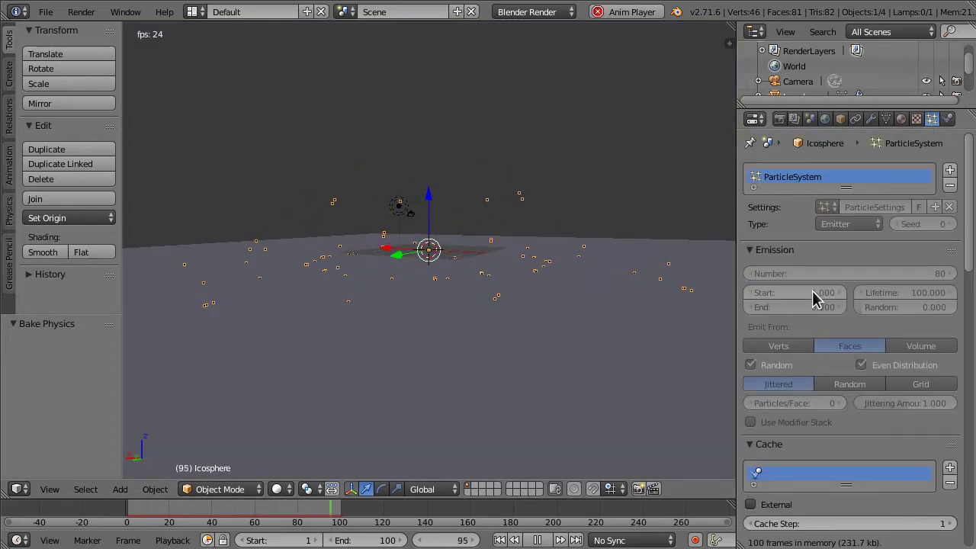
pyautogui.press('Escape')
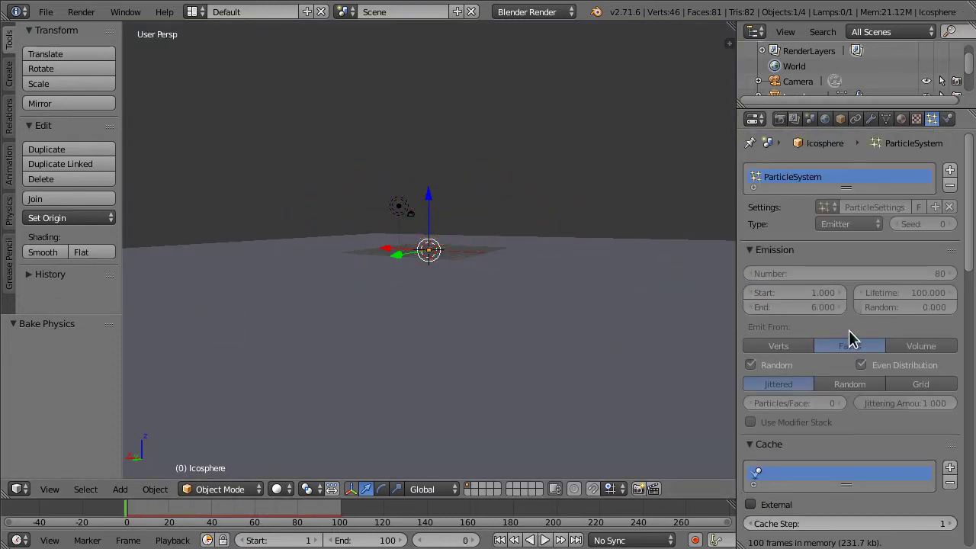
pyautogui.scroll(-2, 856, 336)
pyautogui.scroll(-18, 859, 329)
pyautogui.scroll(5, 899, 415)
# Switch the particle render mode from Halo to Path to show strands.
pyautogui.scroll(6, 893, 408)
pyautogui.scroll(-9, 891, 403)
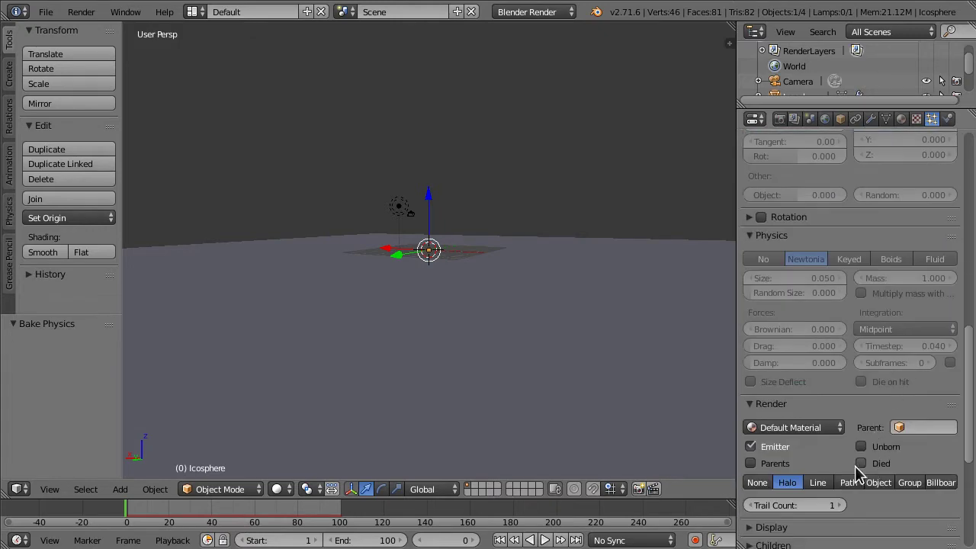
pyautogui.click(848, 482)
pyautogui.moveTo(489, 375)
pyautogui.mouseDown(button='middle')
pyautogui.moveTo(630, 398)
pyautogui.moveTo(729, 378)
pyautogui.moveTo(176, 375)
pyautogui.moveTo(176, 366)
pyautogui.moveTo(211, 389)
pyautogui.moveTo(276, 401)
pyautogui.moveTo(314, 366)
pyautogui.moveTo(353, 354)
pyautogui.moveTo(516, 388)
pyautogui.moveTo(198, 394)
pyautogui.moveTo(709, 405)
pyautogui.moveTo(571, 353)
pyautogui.moveTo(677, 331)
pyautogui.moveTo(686, 298)
pyautogui.mouseUp(button='middle')
# Play the path trails animation from a higher angle, then stop at frame 0.
pyautogui.hotkey('alt', 'a')
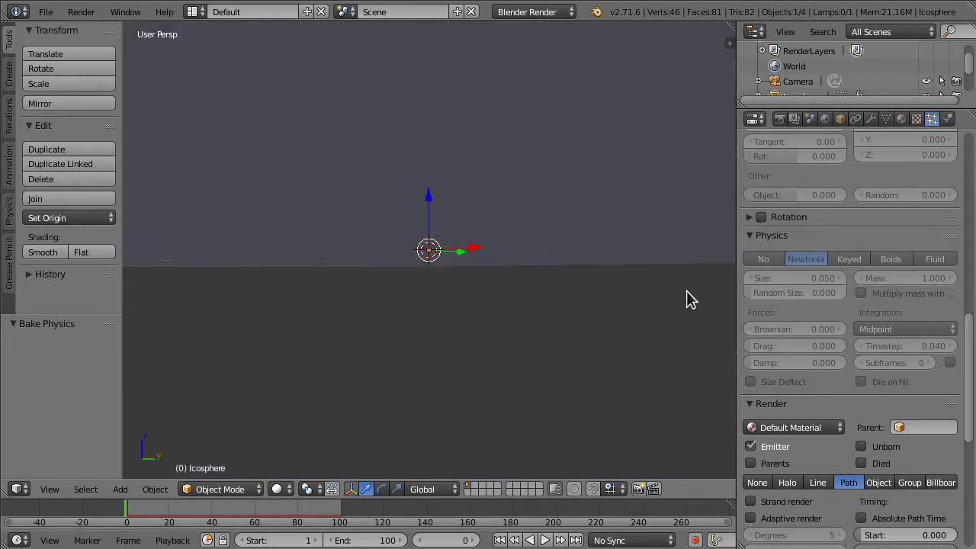
pyautogui.moveTo(618, 288); pyautogui.dragTo(541, 289, button='middle')
pyautogui.moveTo(302, 340); pyautogui.dragTo(889, 392, button='middle')
pyautogui.press('Escape')
pyautogui.scroll(8, 938, 345)
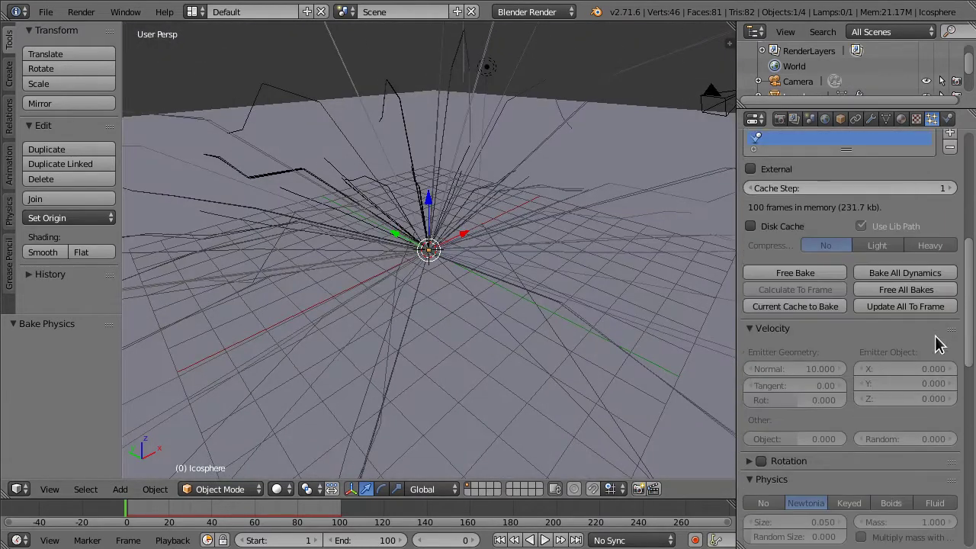
# Free the bake, set emitter-object Z velocity to 4, and rebake the particles.
pyautogui.click(777, 272)
pyautogui.scroll(1, 869, 461)
pyautogui.click(915, 429)
pyautogui.press('Return')
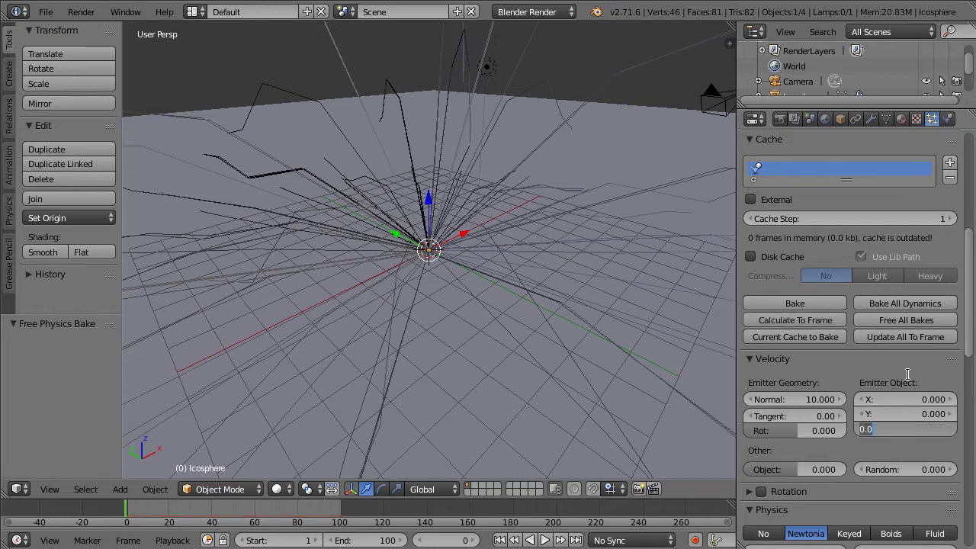
pyautogui.write('4')
pyautogui.press('Return')
pyautogui.click(794, 303)
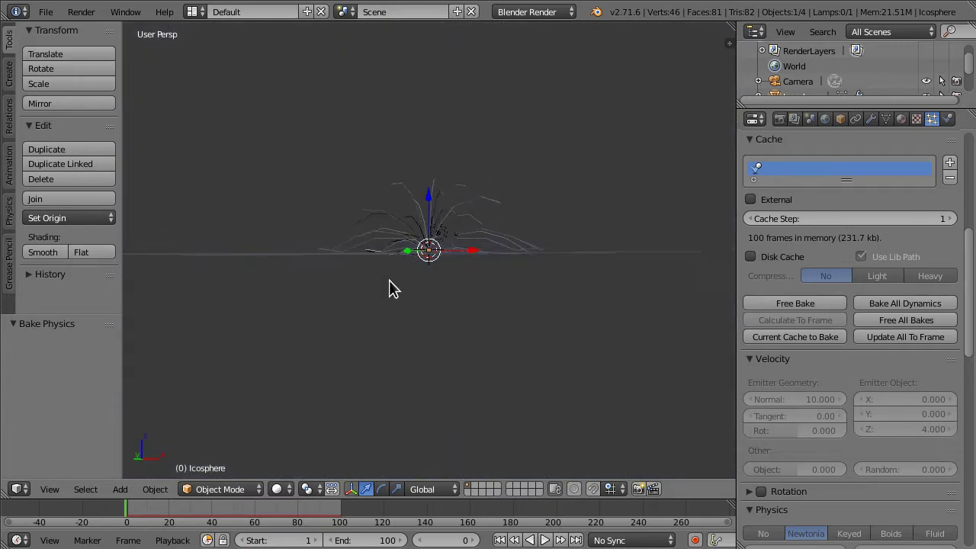
pyautogui.moveTo(390, 285); pyautogui.dragTo(437, 349, button='middle')
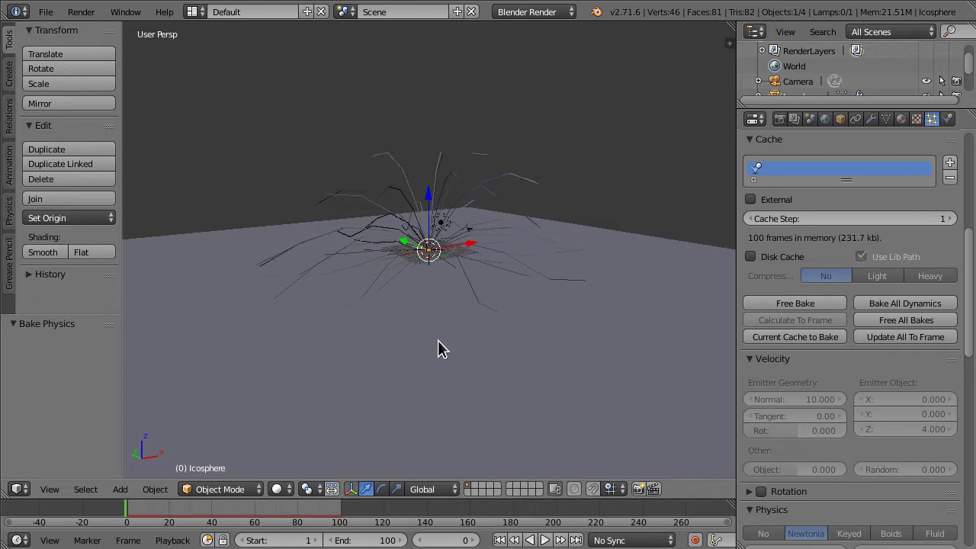
# Align the camera to the current view and raise it 1.254 along Z.
pyautogui.press('ctrl+alt+KP_0')
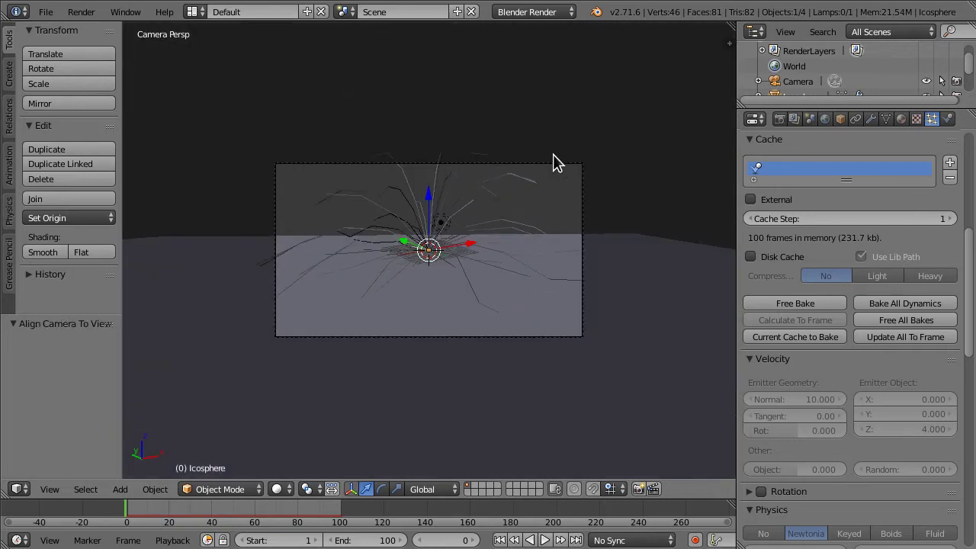
pyautogui.rightClick(559, 163)
pyautogui.press('g')
pyautogui.press('z')
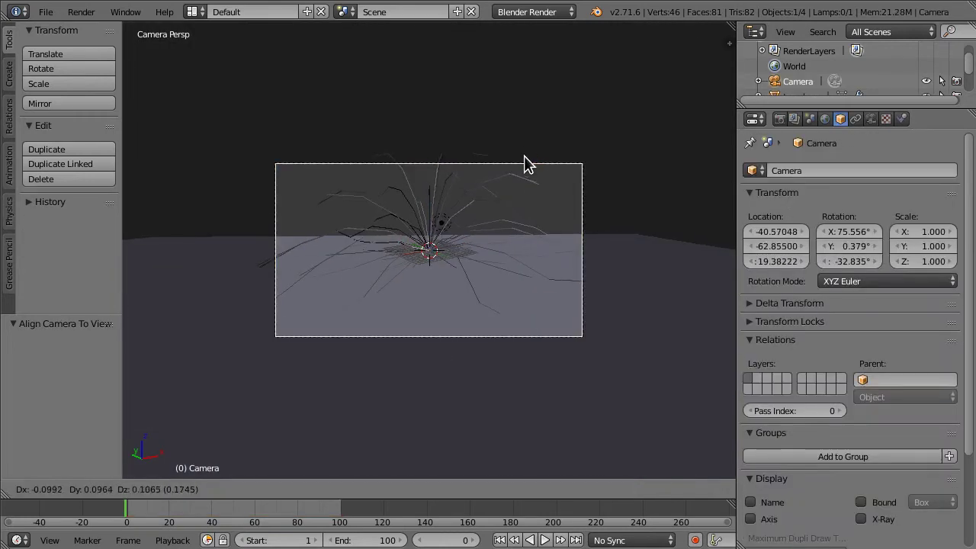
pyautogui.click(525, 98)
pyautogui.press('Home')
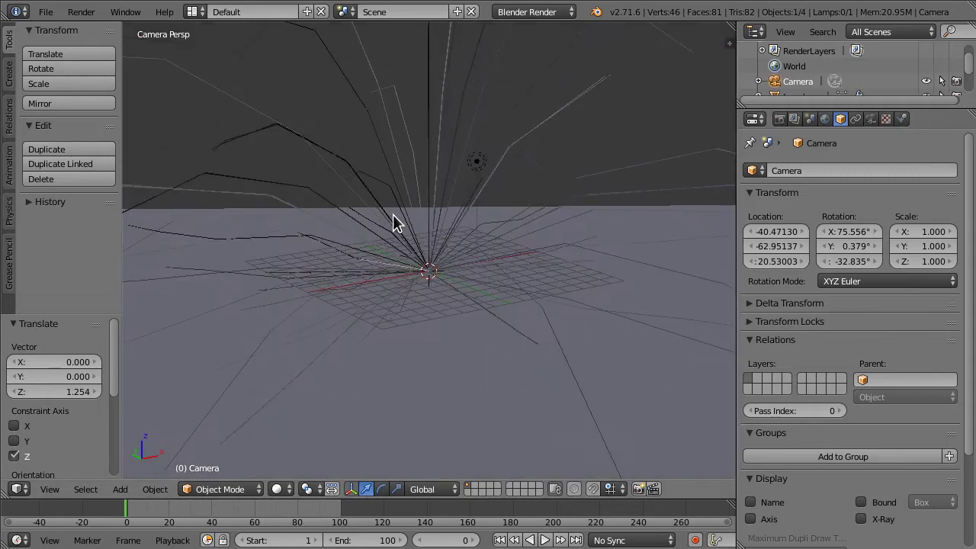
# Render a test image, close it, exit camera view, and select the ground plane.
pyautogui.press('F12')
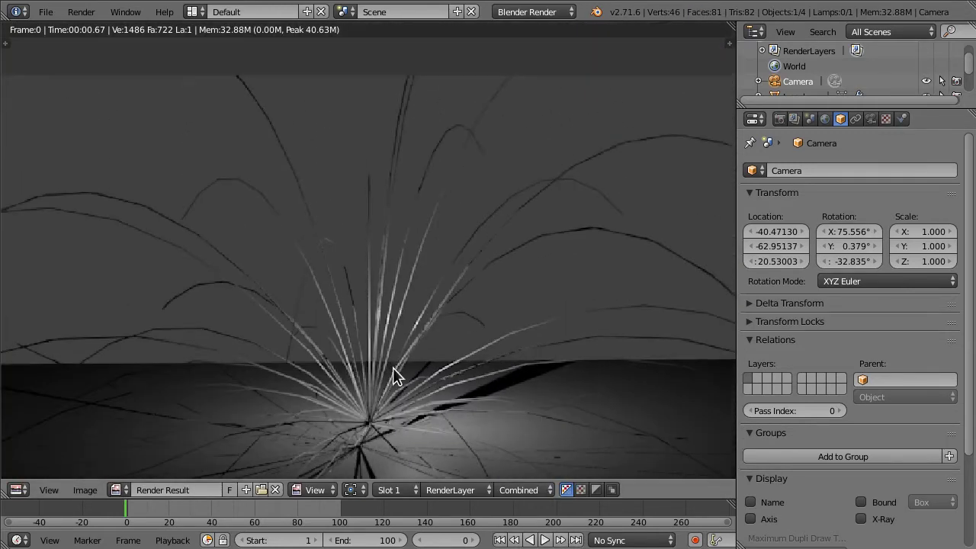
pyautogui.press('Escape')
pyautogui.press('KP_0')
pyautogui.rightClick(416, 362)
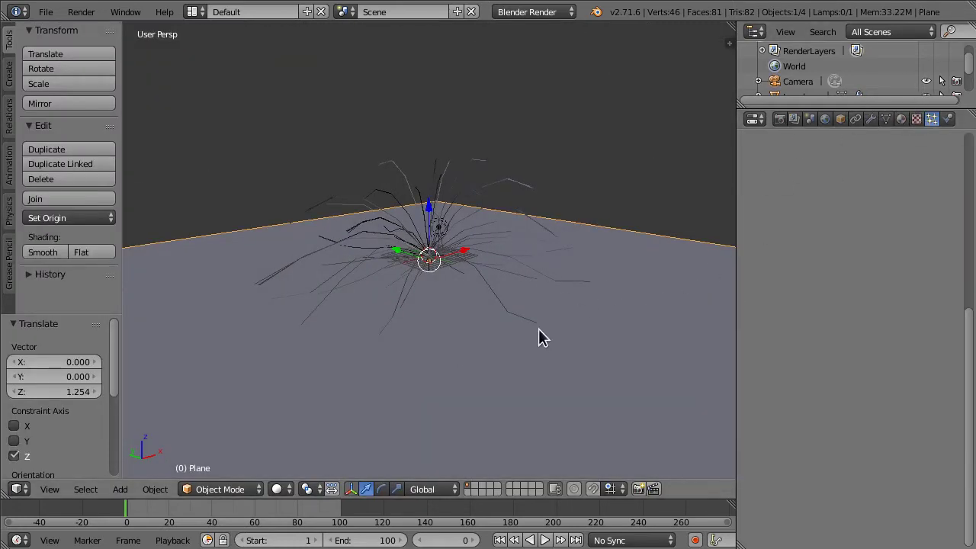
# Give the plane a new material with Mask transparency and alpha 0.
pyautogui.click(901, 119)
pyautogui.click(823, 218)
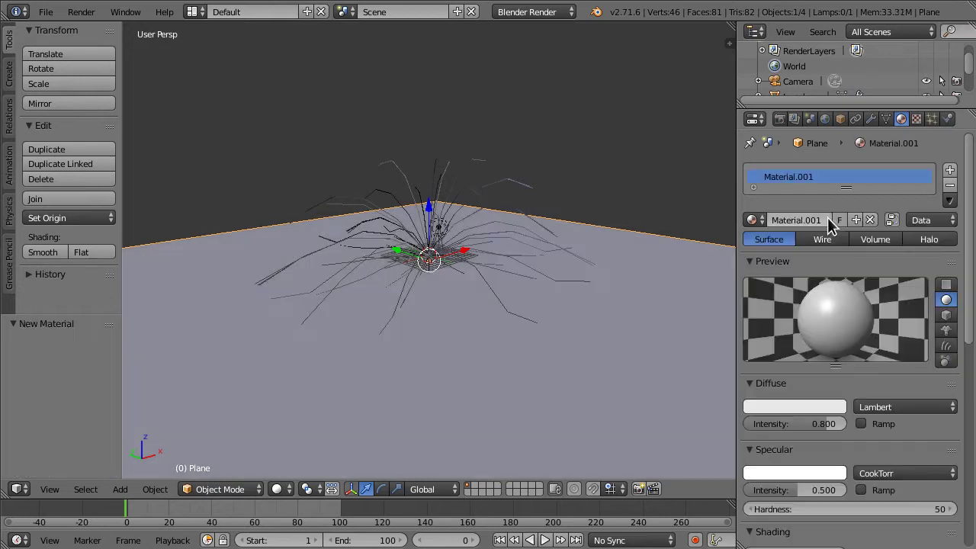
pyautogui.scroll(-5, 818, 333)
pyautogui.scroll(-7, 851, 350)
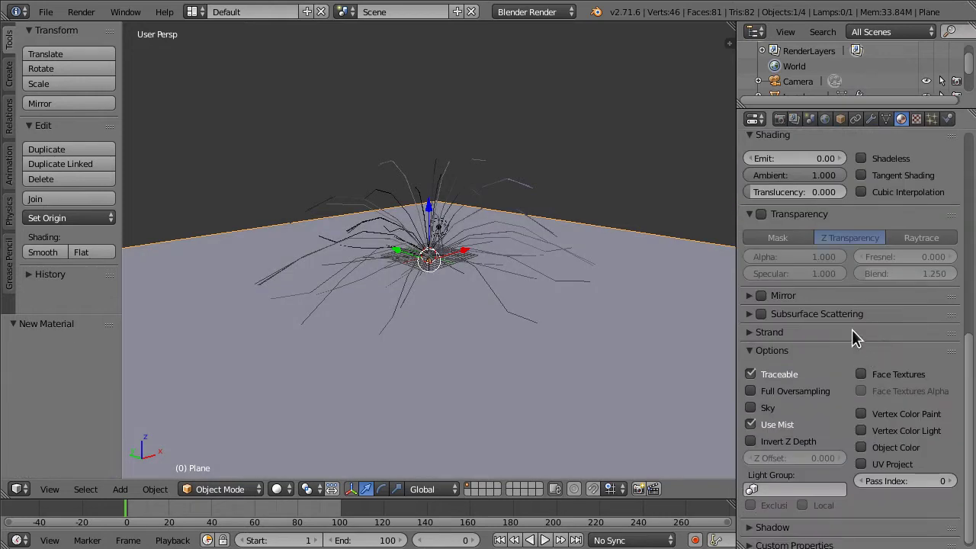
pyautogui.click(760, 214)
pyautogui.moveTo(821, 257); pyautogui.dragTo(755, 257)
pyautogui.click(802, 238)
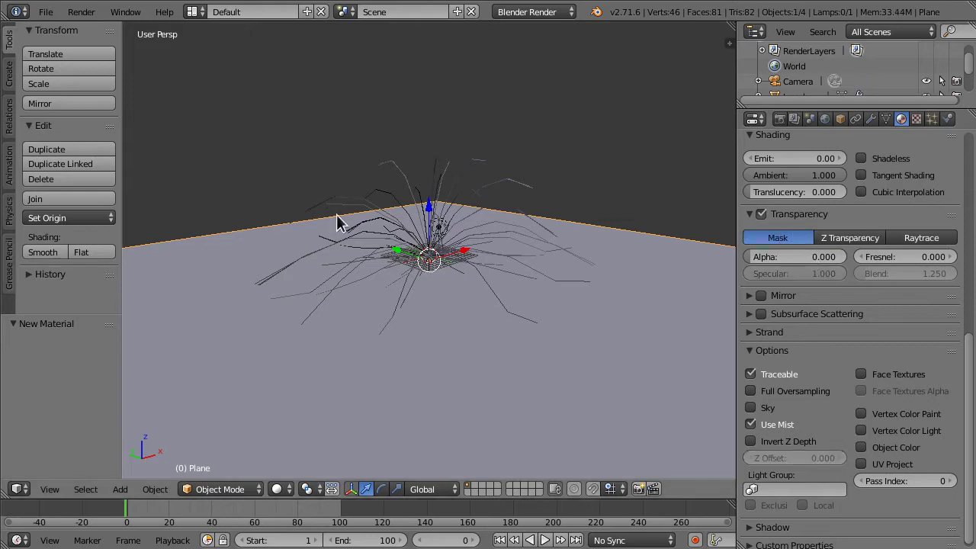
# Render a test image to check only the trails show, then return to the scene.
pyautogui.press('F12')
pyautogui.scroll(5, 454, 230)
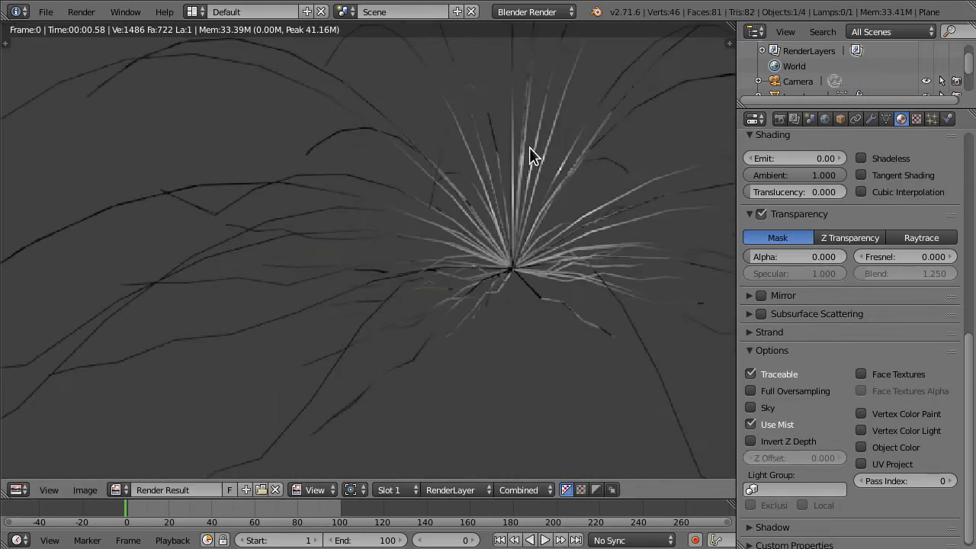
pyautogui.scroll(3, 305, 61)
pyautogui.scroll(-3, 499, 388)
pyautogui.moveTo(499, 388); pyautogui.dragTo(508, 418, button='middle')
pyautogui.scroll(2, 628, 112)
pyautogui.scroll(-2, 627, 115)
pyautogui.scroll(1, 633, 148)
pyautogui.press('Escape')
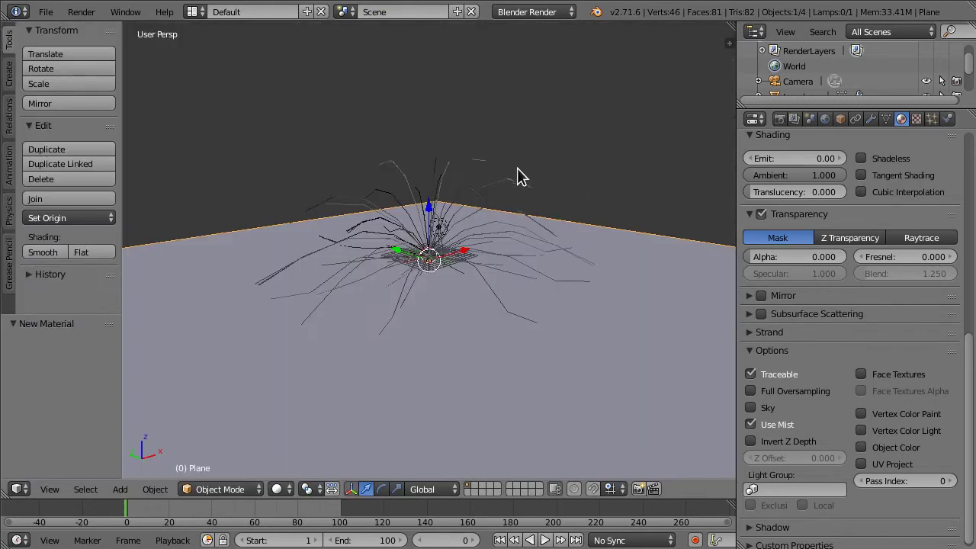
pyautogui.scroll(4, 468, 252)
# Select the icosphere and stop the emitter itself from rendering in its particle render settings.
pyautogui.rightClick(441, 322)
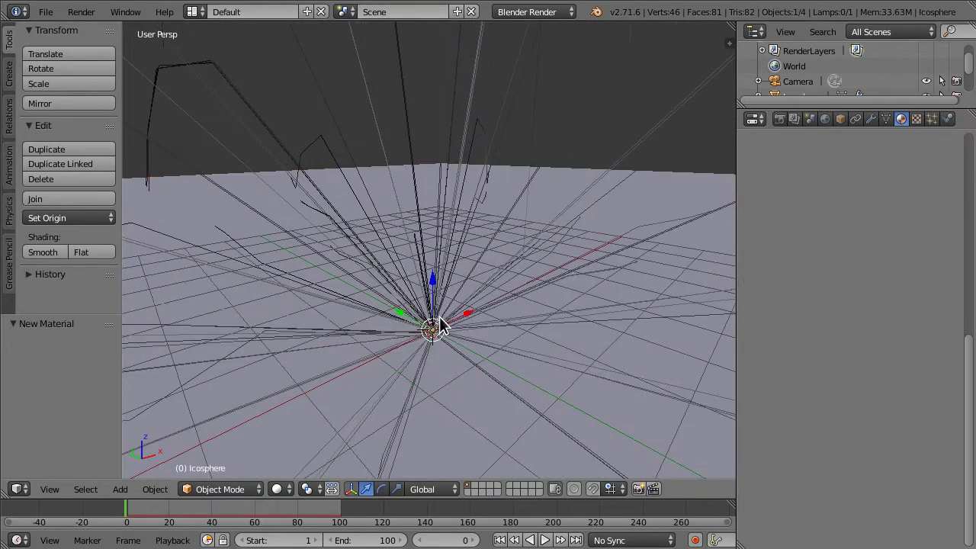
pyautogui.moveTo(472, 305); pyautogui.dragTo(534, 255, button='middle')
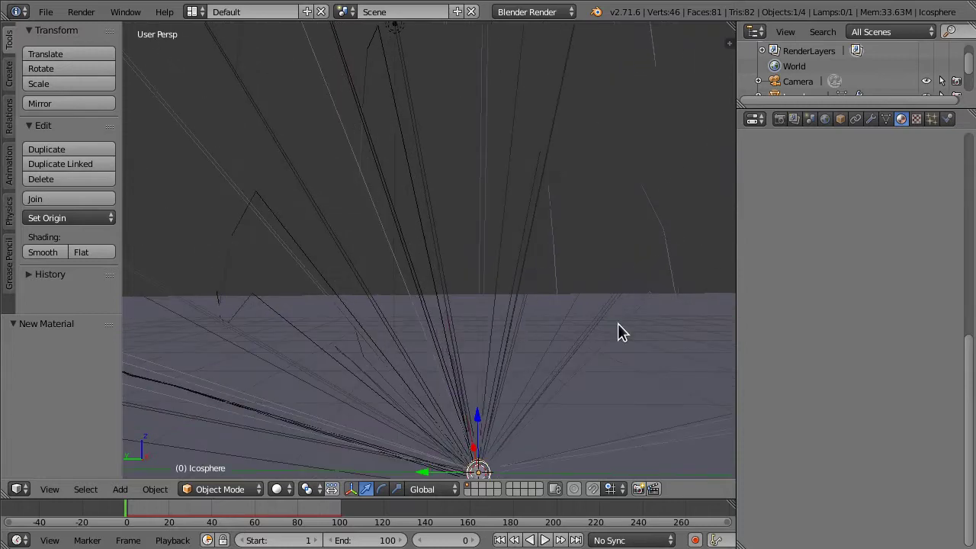
pyautogui.click(931, 119)
pyautogui.scroll(-15, 856, 355)
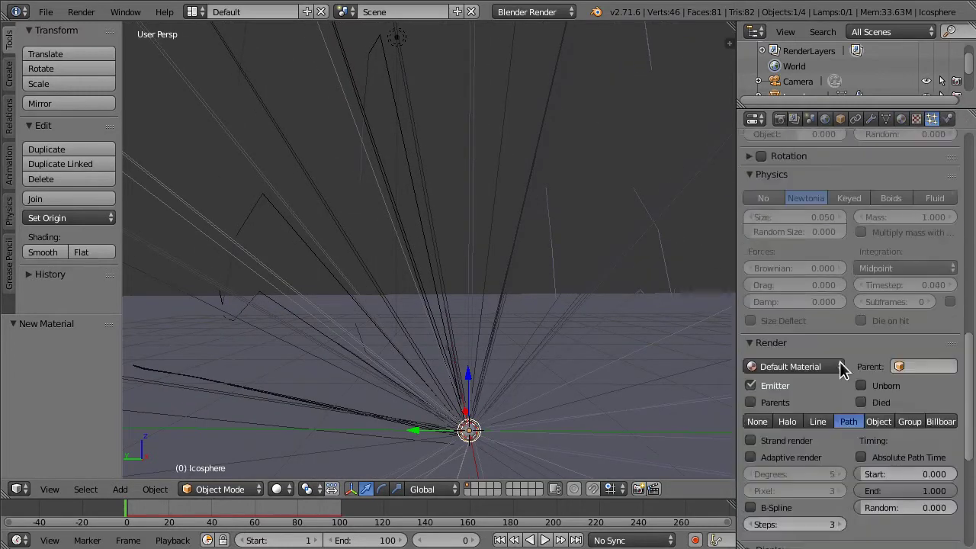
pyautogui.click(751, 325)
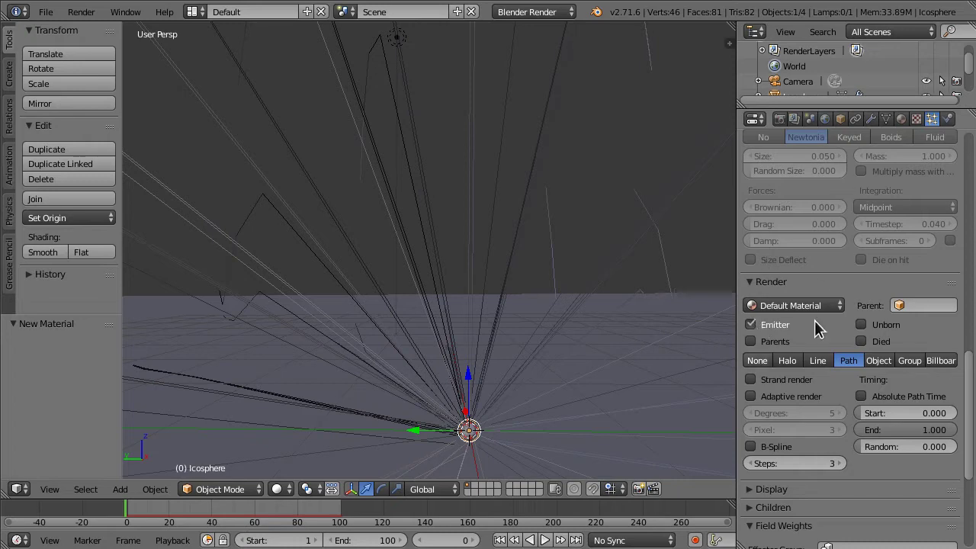
pyautogui.click(769, 282)
pyautogui.click(769, 282)
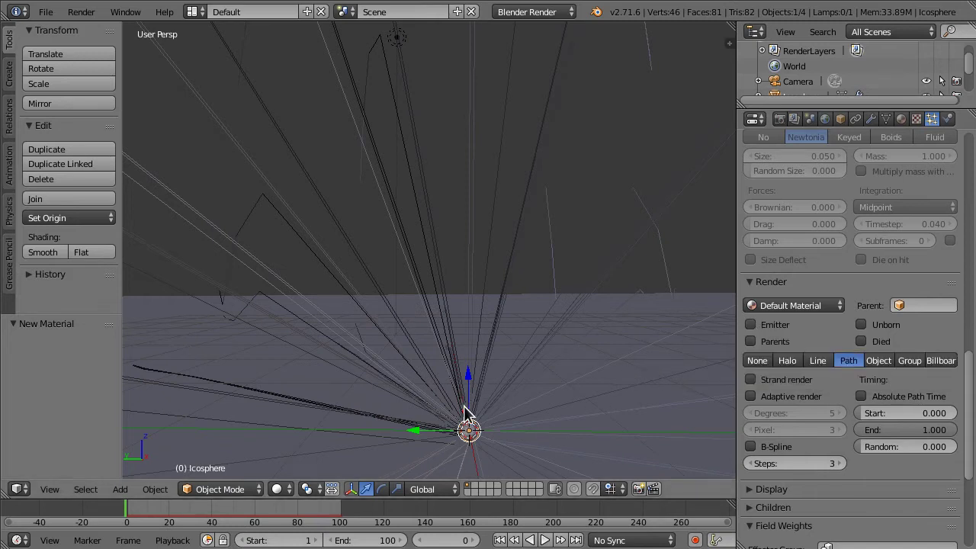
# Give the particles a new material and make it Shadeless.
pyautogui.click(899, 120)
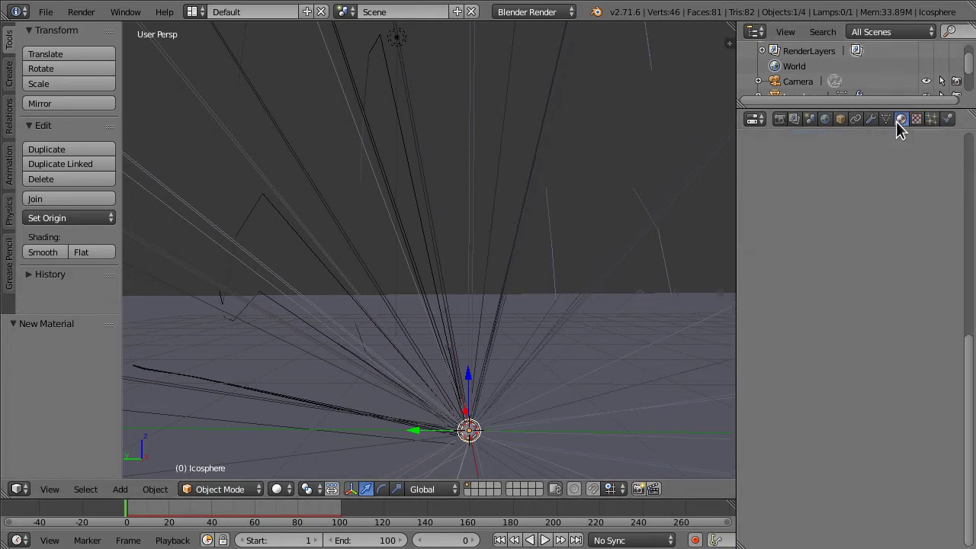
pyautogui.click(859, 220)
pyautogui.scroll(-5, 839, 354)
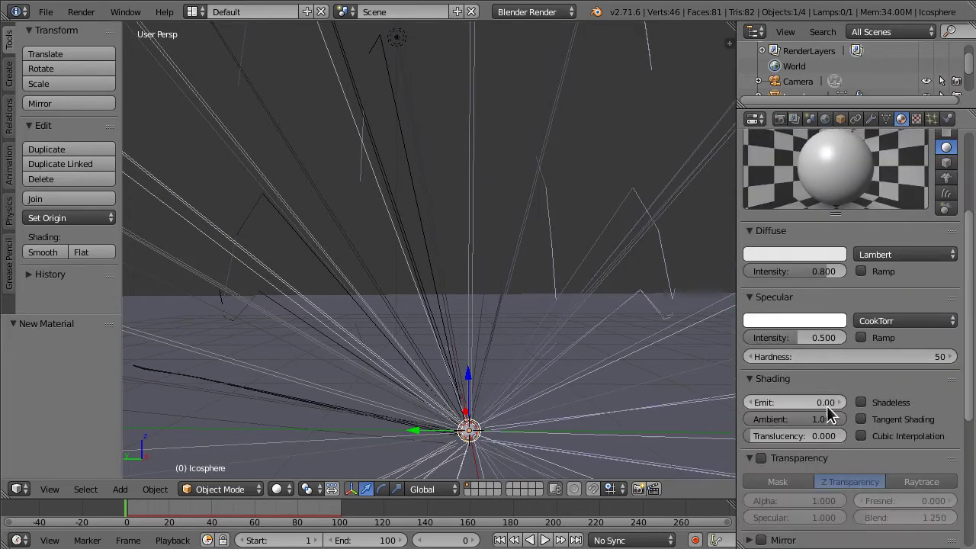
pyautogui.click(860, 402)
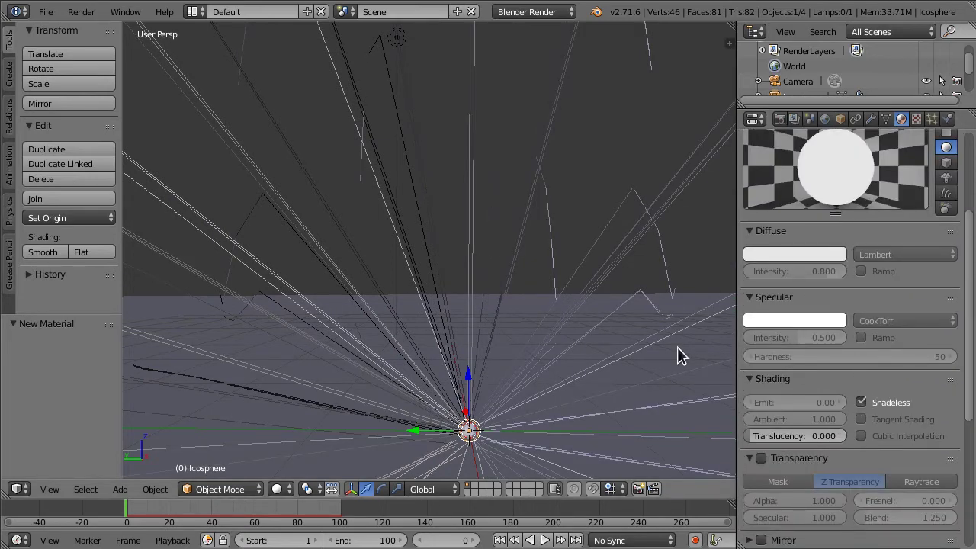
# Test-render the white trails with F12, then return to the 3D view.
pyautogui.press('F12')
pyautogui.scroll(-2, 535, 192)
pyautogui.scroll(3, 457, 320)
pyautogui.scroll(-3, 369, 450)
pyautogui.scroll(4, 369, 446)
pyautogui.scroll(-2, 493, 259)
pyautogui.scroll(1, 512, 227)
pyautogui.scroll(-3, 511, 224)
pyautogui.press('Escape')
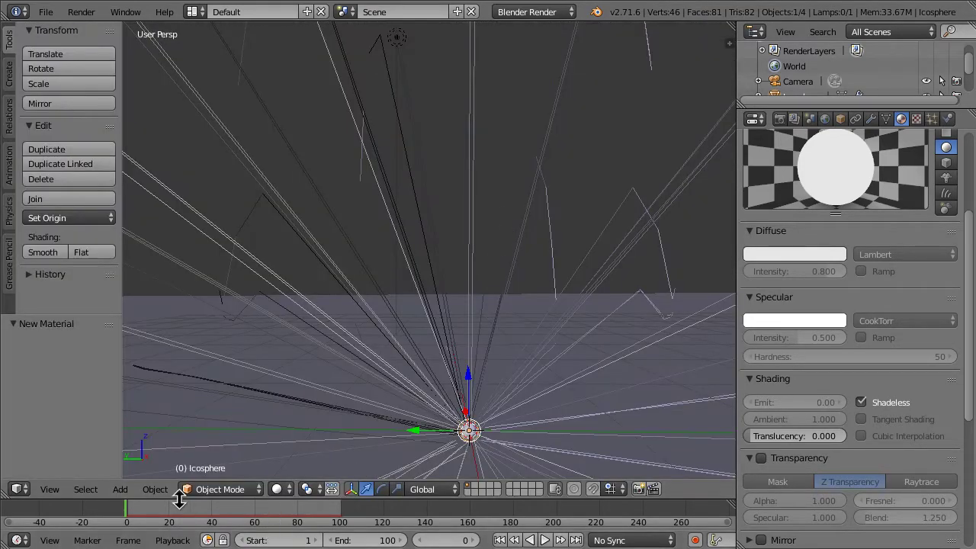
pyautogui.moveTo(179, 505); pyautogui.dragTo(218, 516)
# Raise the particle path Start slightly and test-render the trails.
pyautogui.moveTo(266, 412); pyautogui.dragTo(539, 352, button='middle')
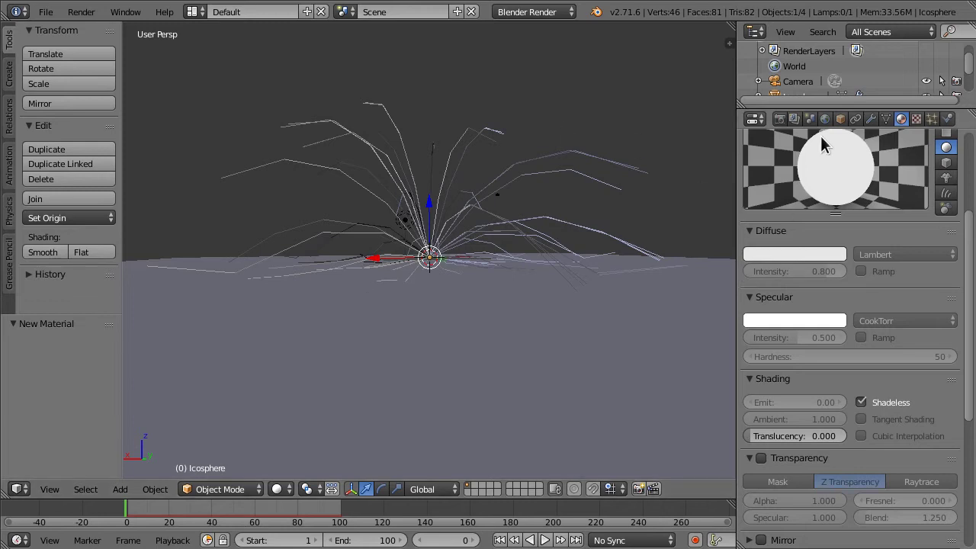
pyautogui.click(932, 119)
pyautogui.scroll(5, 906, 308)
pyautogui.scroll(-6, 906, 308)
pyautogui.scroll(-4, 847, 393)
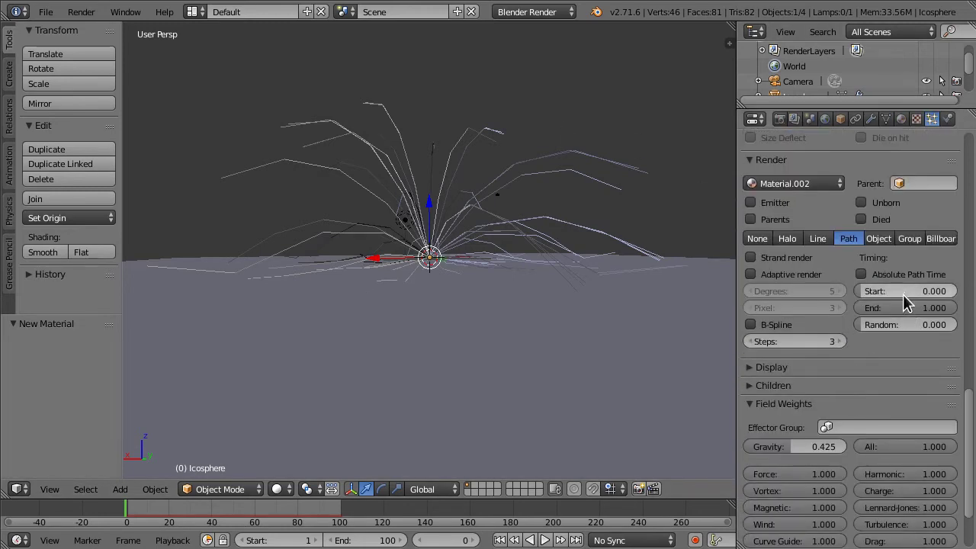
pyautogui.moveTo(895, 292); pyautogui.dragTo(957, 292)
pyautogui.press('F12')
pyautogui.scroll(3, 643, 316)
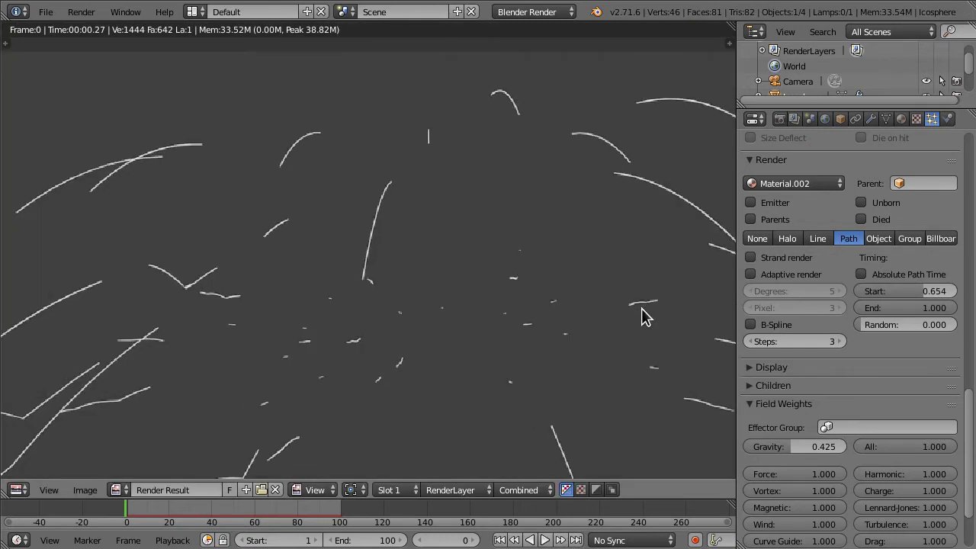
pyautogui.scroll(-3, 637, 266)
pyautogui.press('Escape')
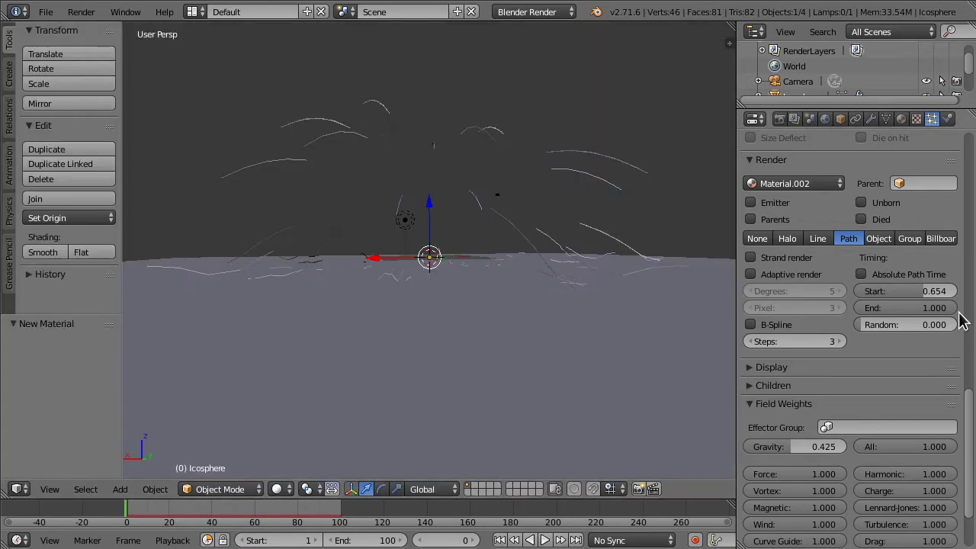
# Lower path End to about 0.8 and shorten the trails, then test-render.
pyautogui.moveTo(958, 308); pyautogui.dragTo(816, 291)
pyautogui.moveTo(877, 308); pyautogui.dragTo(823, 308)
pyautogui.scroll(3, 336, 264)
pyautogui.moveTo(336, 264); pyautogui.dragTo(465, 271, button='middle')
pyautogui.scroll(-3, 465, 270)
pyautogui.moveTo(636, 257); pyautogui.dragTo(443, 309, button='middle')
pyautogui.press('F12')
pyautogui.press('Escape')
# Reset path Start, then settle it at 0.307 and test-render the result.
pyautogui.moveTo(884, 291); pyautogui.dragTo(945, 308)
pyautogui.moveTo(476, 295); pyautogui.dragTo(321, 194, button='middle')
pyautogui.click(183, 166)
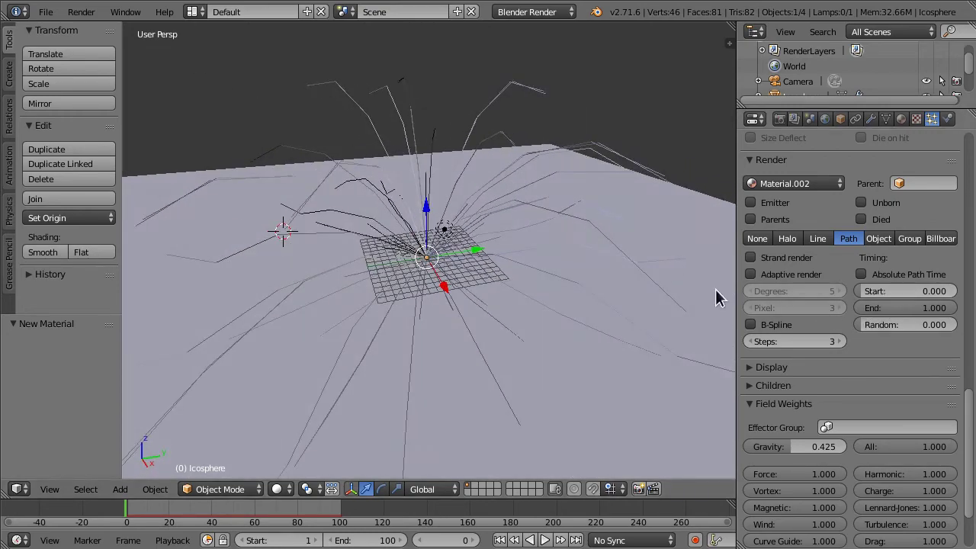
pyautogui.moveTo(599, 279); pyautogui.dragTo(366, 261, button='middle')
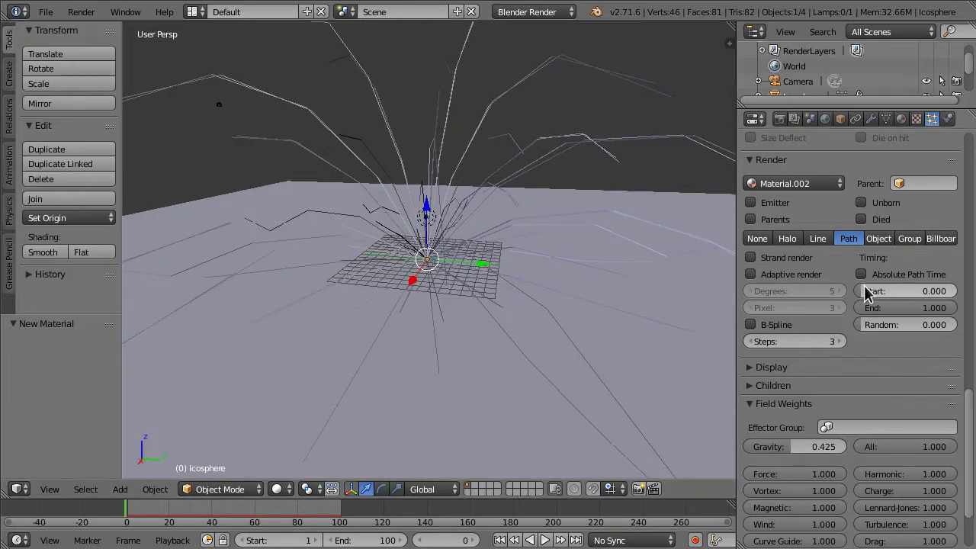
pyautogui.moveTo(866, 291); pyautogui.dragTo(907, 291)
pyautogui.moveTo(394, 221); pyautogui.dragTo(492, 196, button='middle')
pyautogui.press('F12')
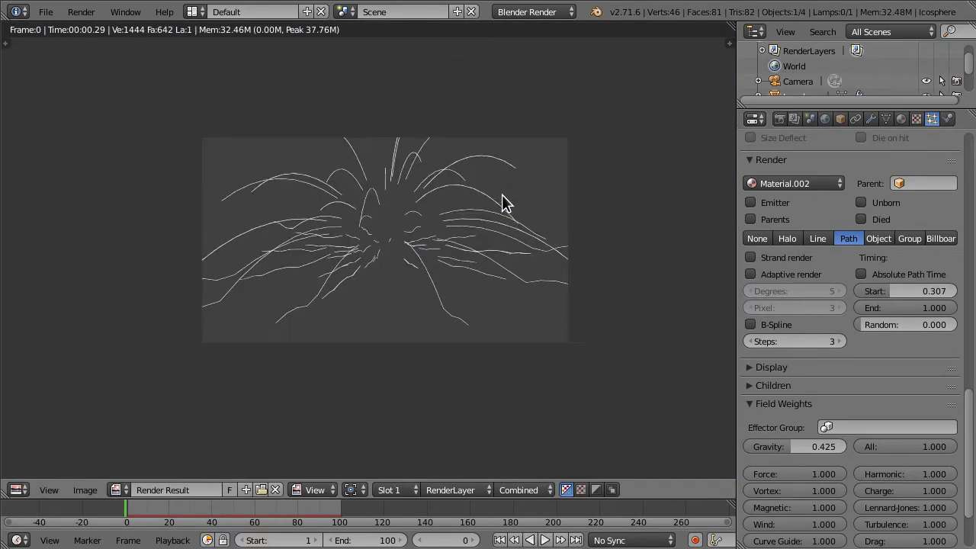
pyautogui.press('Escape')
pyautogui.moveTo(587, 235); pyautogui.dragTo(696, 301, button='middle')
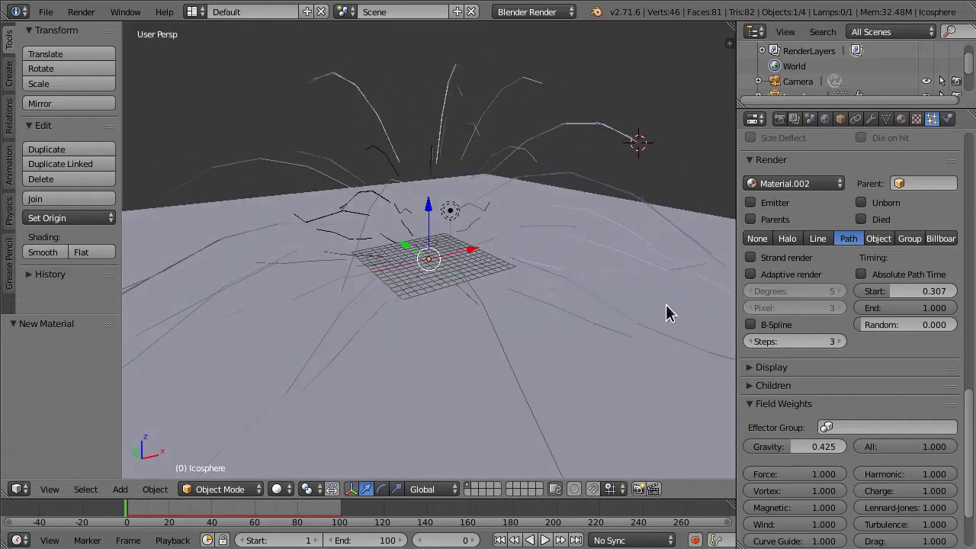
# Snap the 3D cursor back to the scene centre.
pyautogui.hotkey('shift', 's')
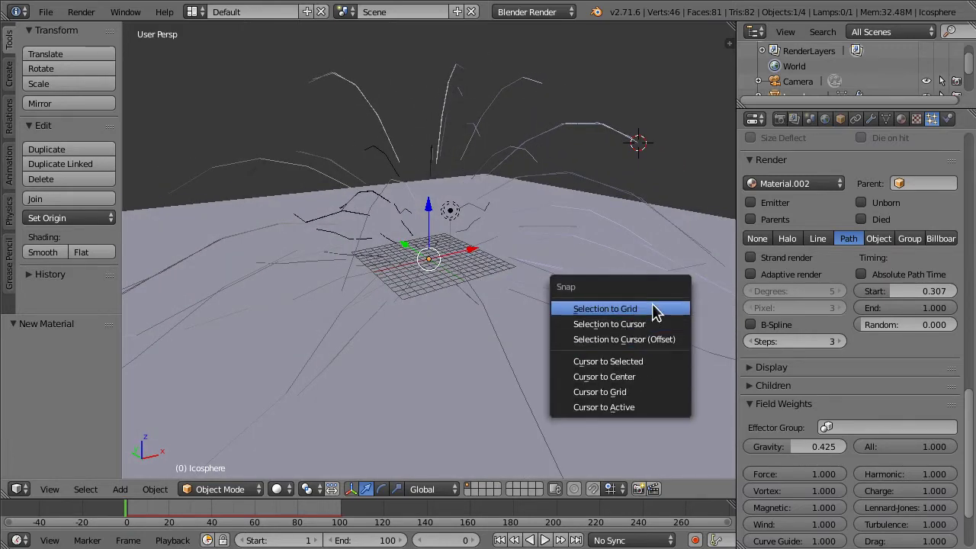
pyautogui.click(635, 375)
pyautogui.moveTo(530, 232); pyautogui.dragTo(381, 251, button='middle')
# Set path Start and End to 0.000 and keyframe both on frame 0.
pyautogui.moveTo(864, 297)
pyautogui.mouseDown()
pyautogui.moveTo(823, 297)
pyautogui.moveTo(869, 299)
pyautogui.mouseUp()
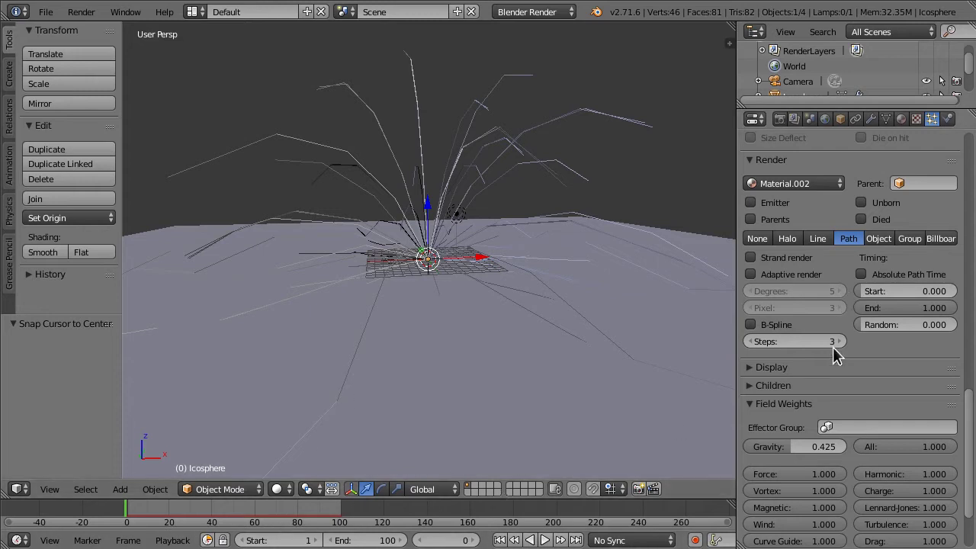
pyautogui.rightClick(880, 296)
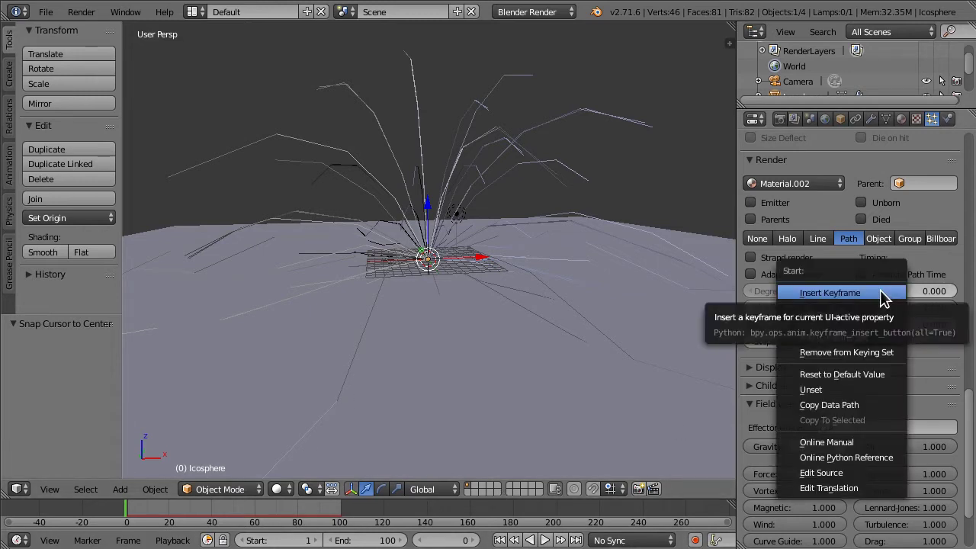
pyautogui.rightClick(897, 288)
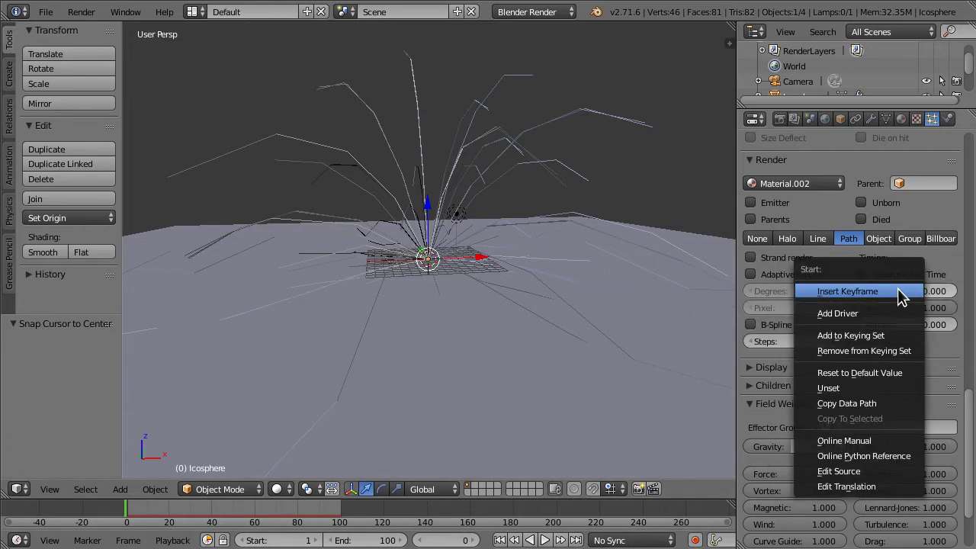
pyautogui.click(897, 291)
pyautogui.rightClick(899, 303)
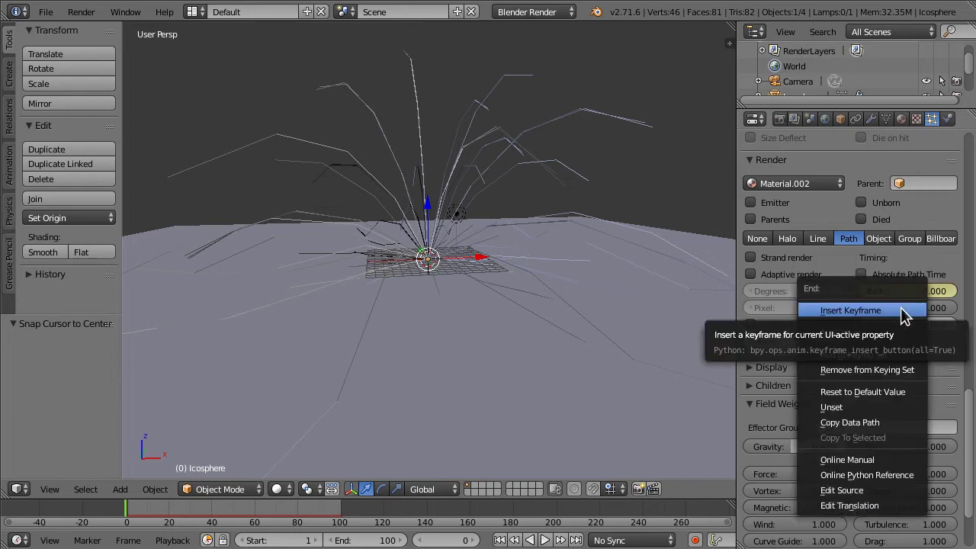
pyautogui.moveTo(952, 312); pyautogui.dragTo(919, 308)
pyautogui.rightClick(859, 307)
pyautogui.click(859, 307)
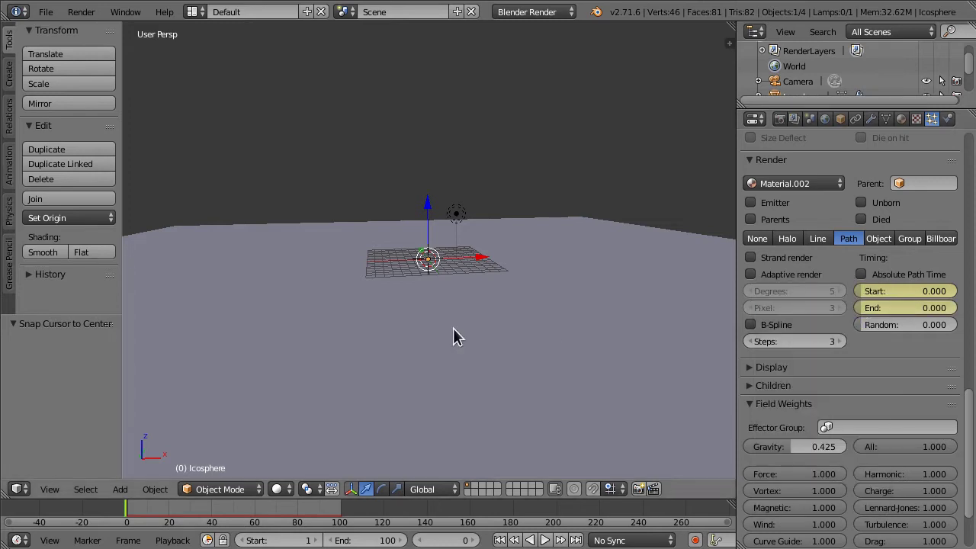
# On frame 1, raise path End to 0.047 and keyframe it.
pyautogui.click(134, 518)
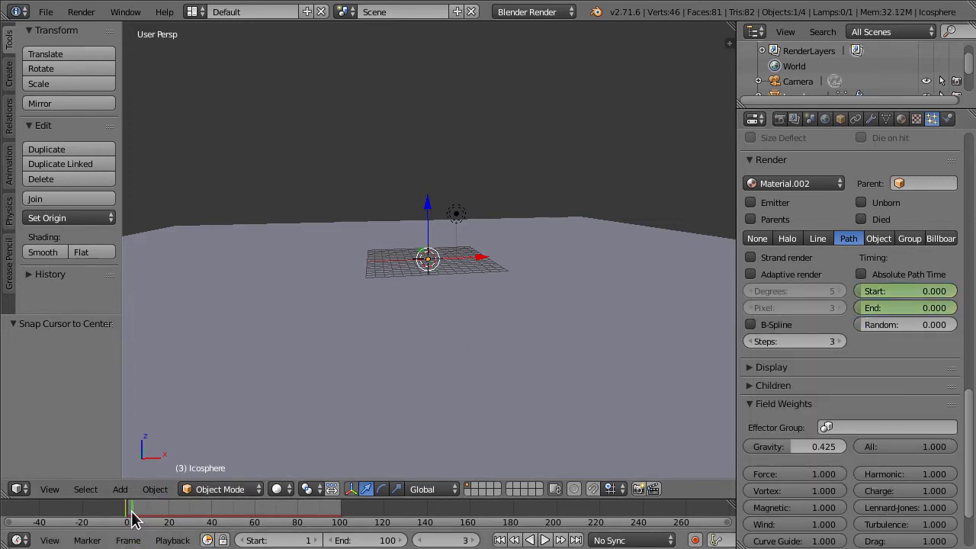
pyautogui.scroll(7, 468, 324)
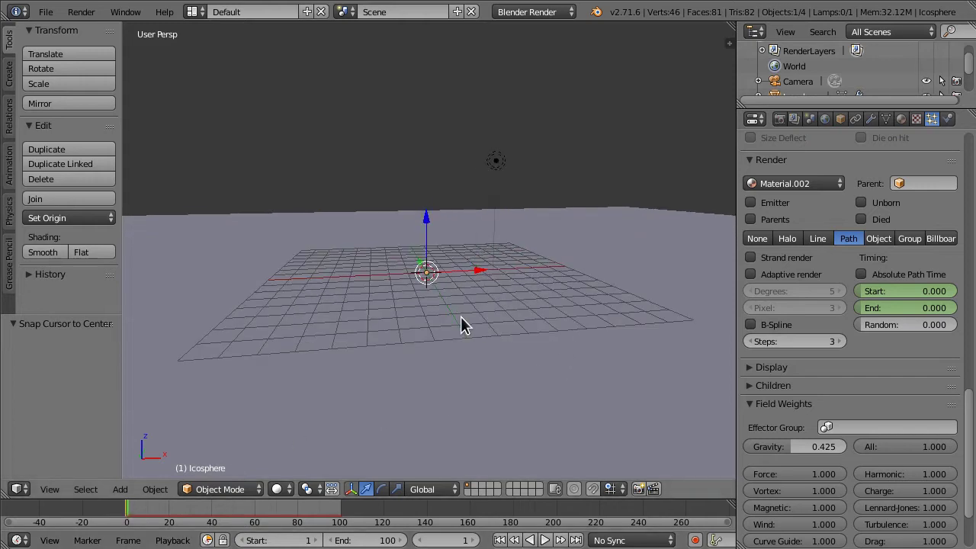
pyautogui.moveTo(905, 307); pyautogui.dragTo(915, 307)
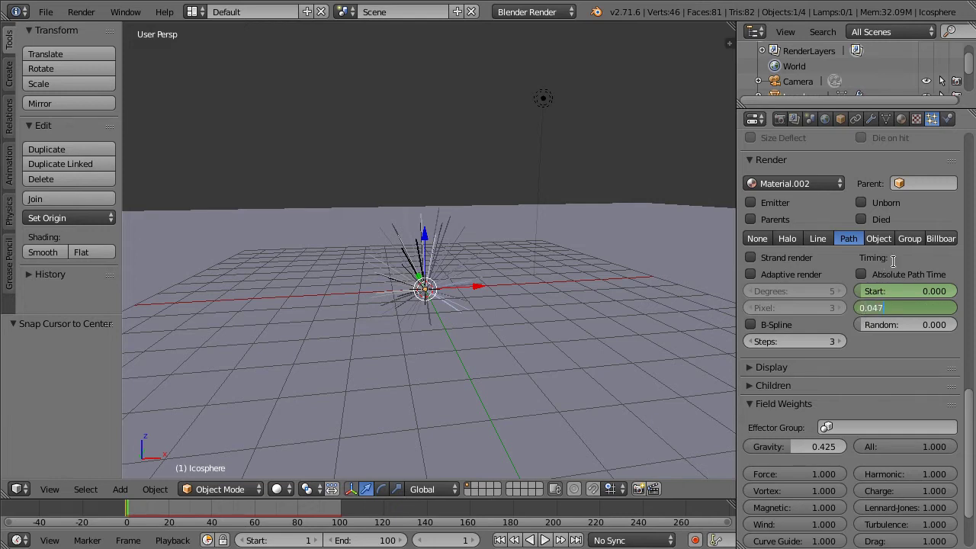
pyautogui.press('Return')
pyautogui.rightClick(864, 305)
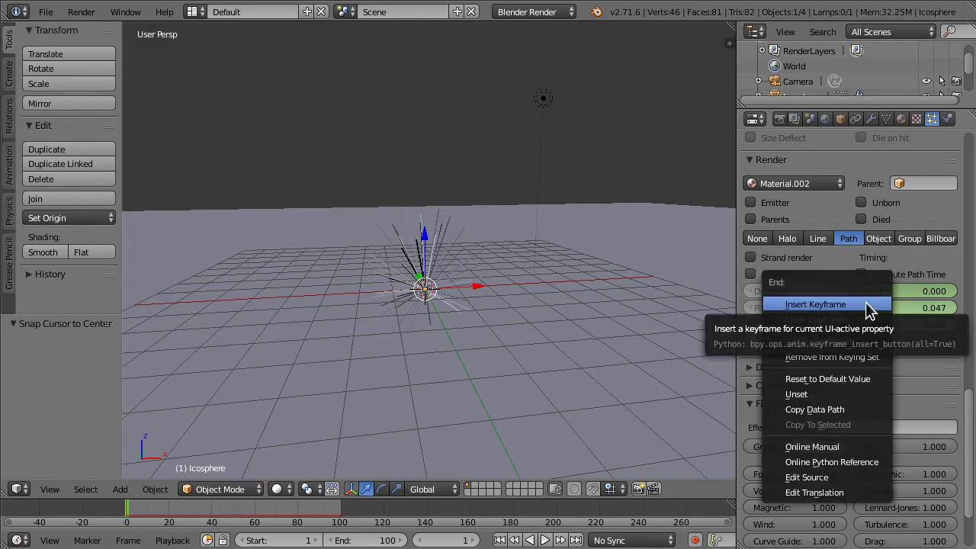
pyautogui.click(865, 303)
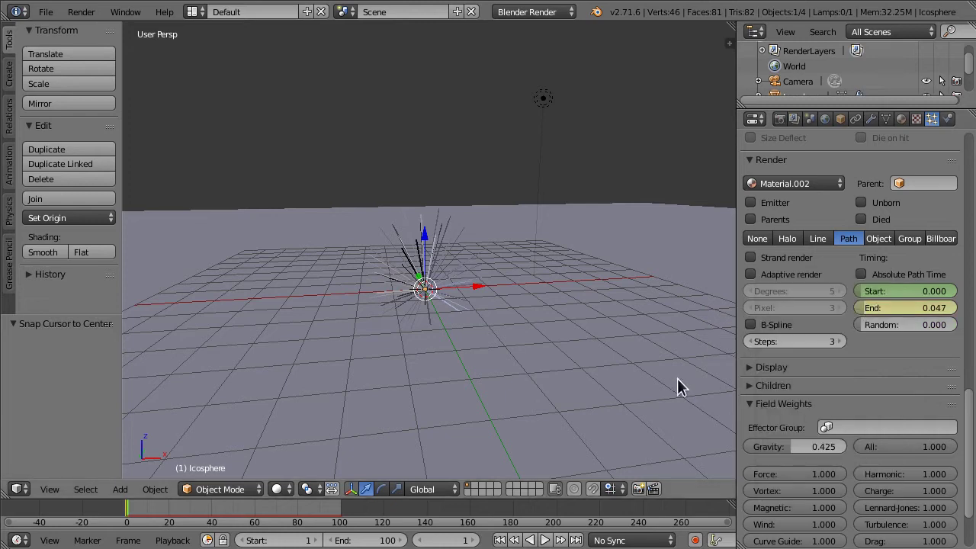
# Keyframe Start on frame 1 and scrub frames 0–2 to check the trails appear.
pyautogui.click(118, 519)
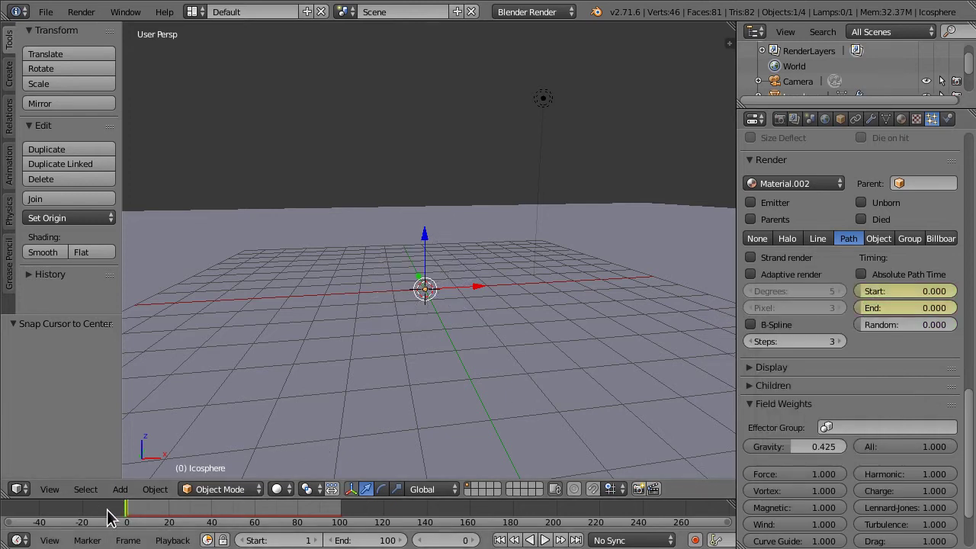
pyautogui.click(126, 524)
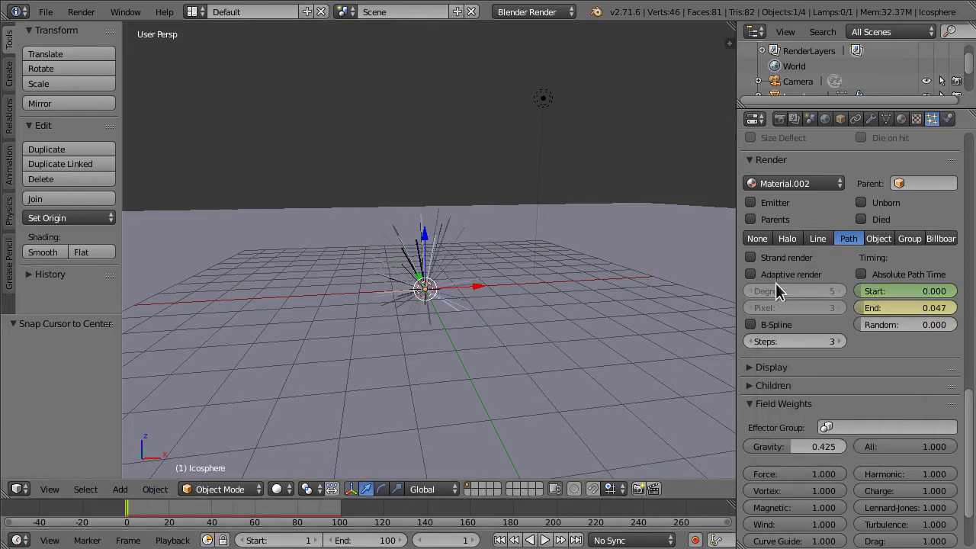
pyautogui.rightClick(873, 292)
pyautogui.click(880, 288)
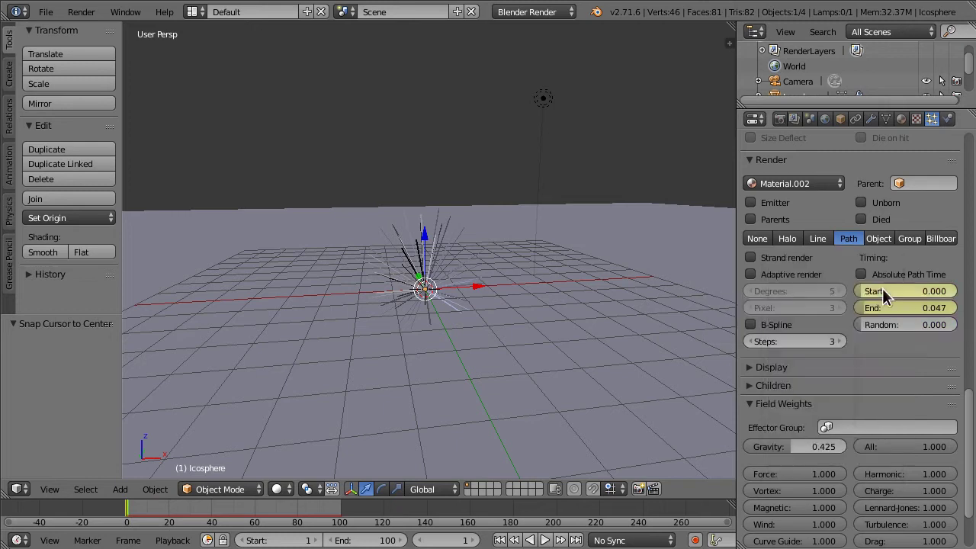
pyautogui.click(143, 517)
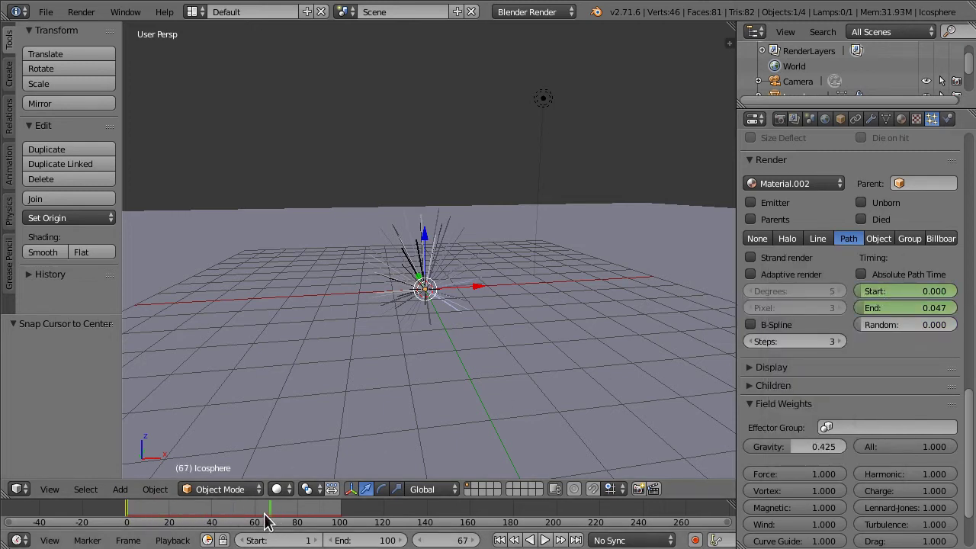
pyautogui.click(127, 519)
pyautogui.click(130, 518)
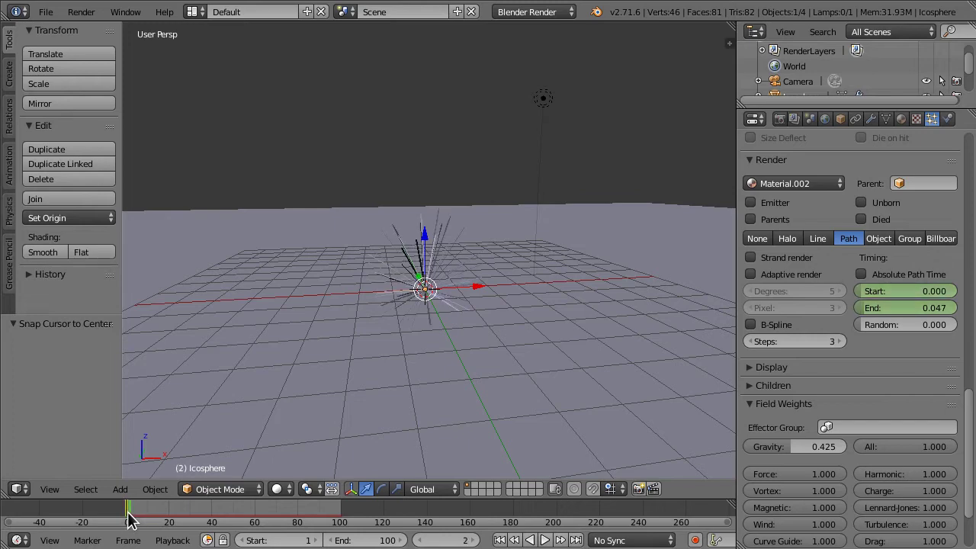
# In the Animation layout's dope sheet, move the later keyframes to frame 3 and return to frame 0.
pyautogui.click(193, 12)
pyautogui.click(206, 46)
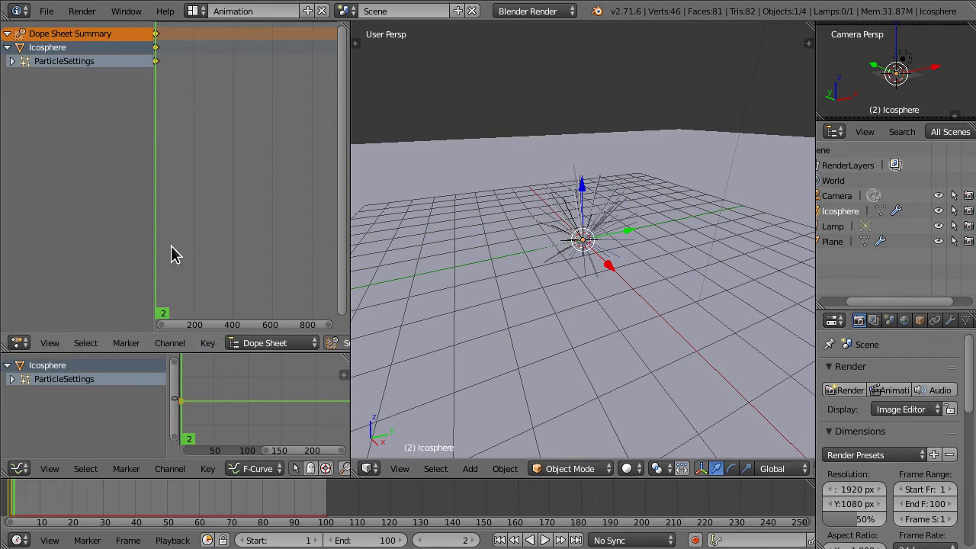
pyautogui.scroll(1, 204, 114)
pyautogui.scroll(-1, 191, 207)
pyautogui.moveTo(192, 211); pyautogui.dragTo(305, 126, button='middle')
pyautogui.scroll(8, 254, 70)
pyautogui.scroll(9, 230, 65)
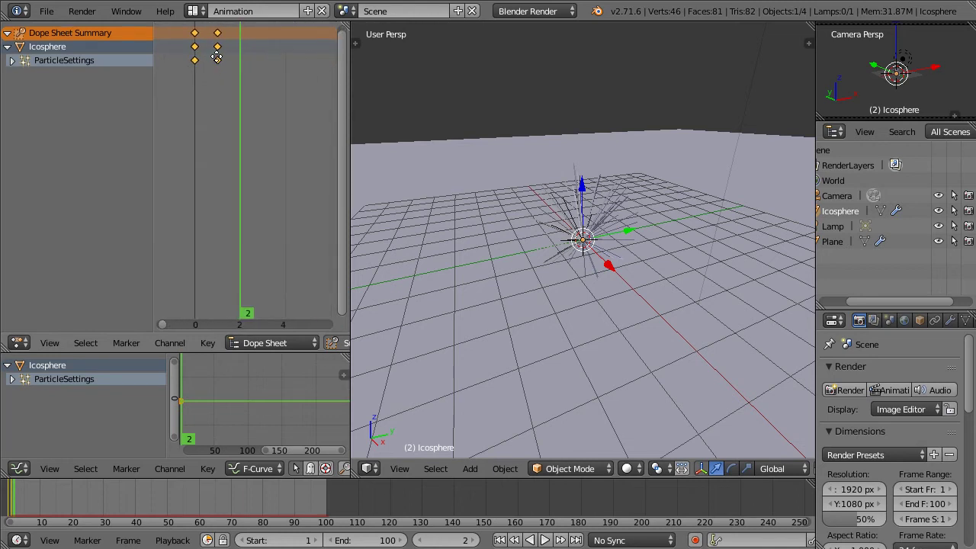
pyautogui.scroll(2, 233, 50)
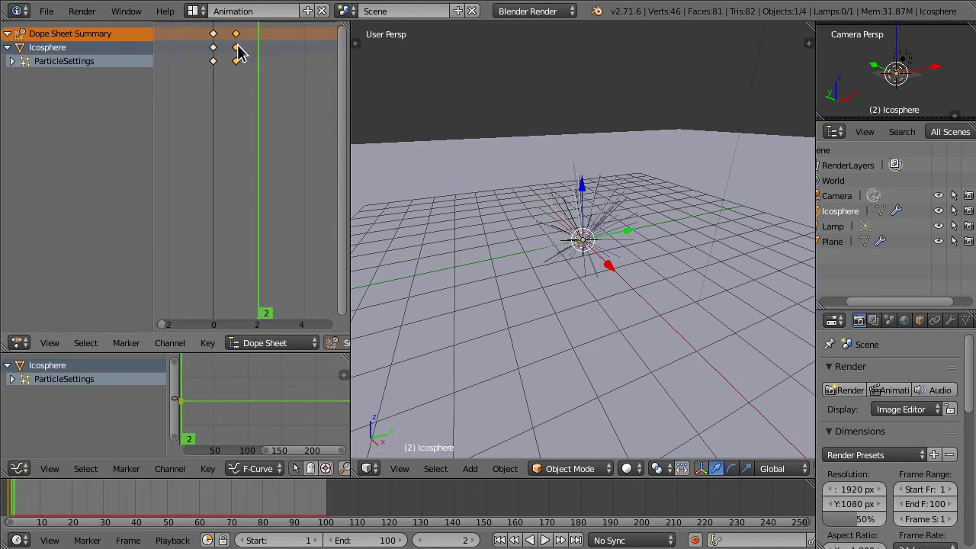
pyautogui.moveTo(237, 48); pyautogui.dragTo(262, 76)
pyautogui.click(215, 52)
# Show the particle Render path Start/End settings.
pyautogui.scroll(-5, 890, 318)
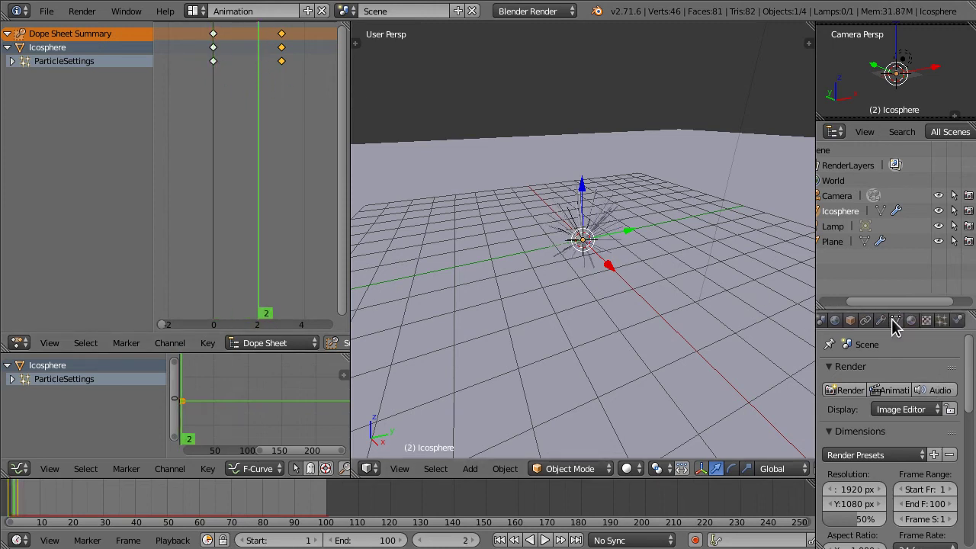
pyautogui.click(943, 320)
pyautogui.scroll(-10, 900, 429)
pyautogui.scroll(-4, 900, 425)
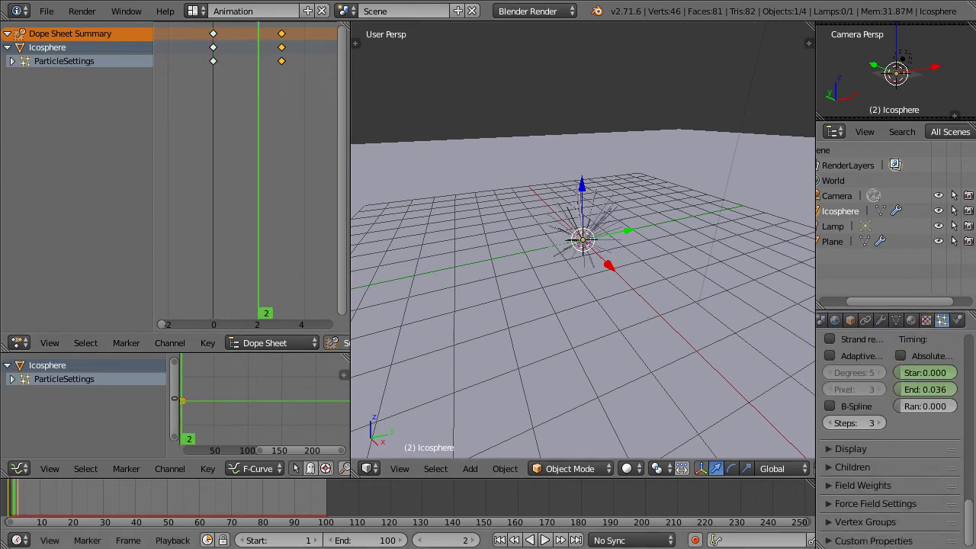
pyautogui.moveTo(243, 493); pyautogui.dragTo(326, 504)
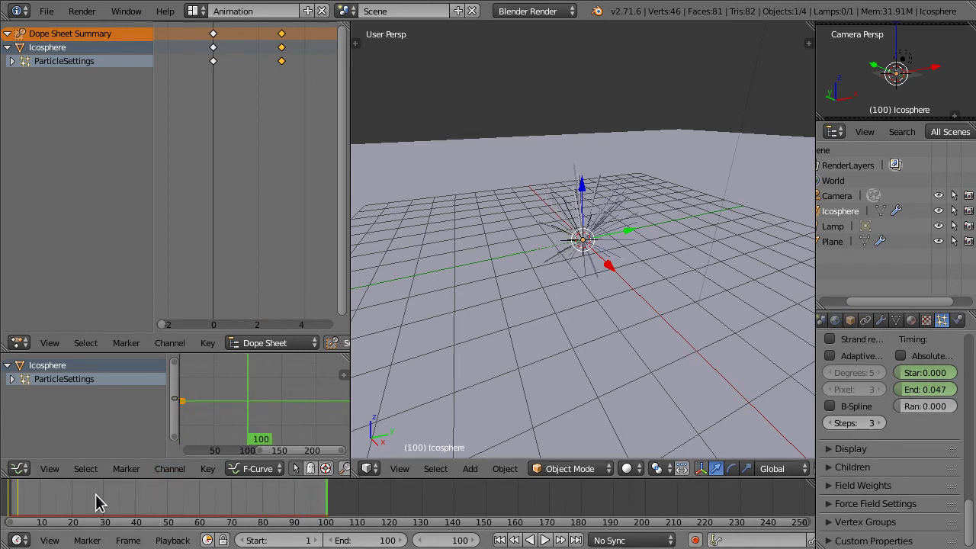
# Replace the path End keyframe with 0.050 at frame 3.
pyautogui.moveTo(10, 503); pyautogui.dragTo(19, 501)
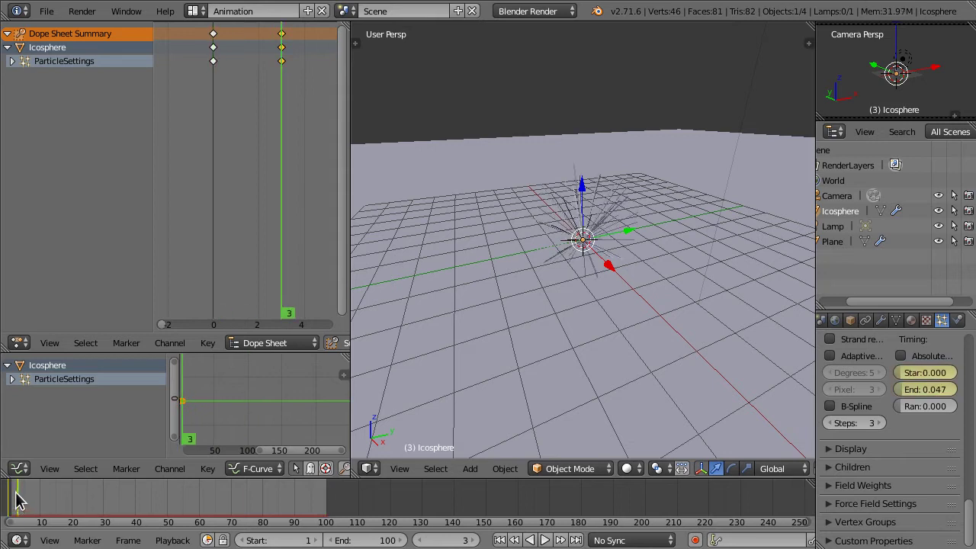
pyautogui.rightClick(911, 395)
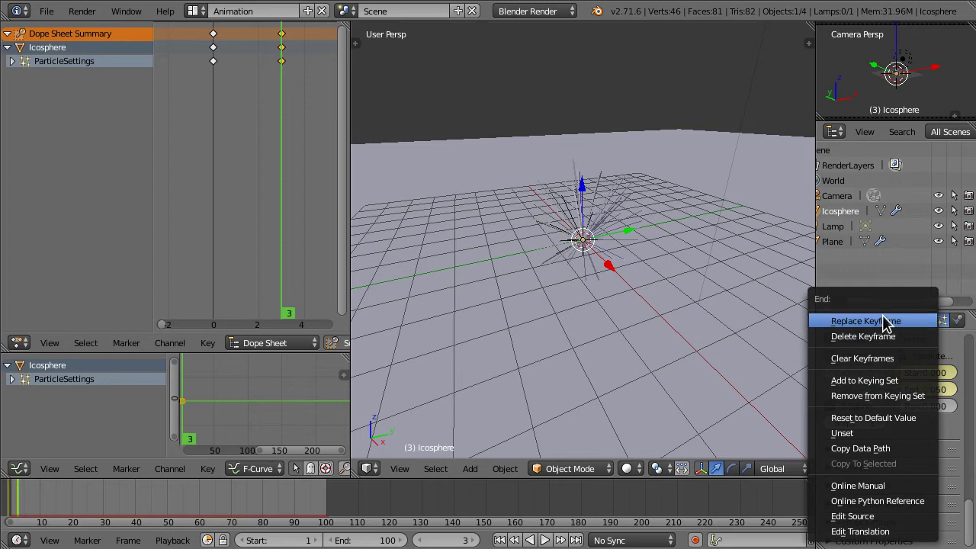
pyautogui.click(886, 323)
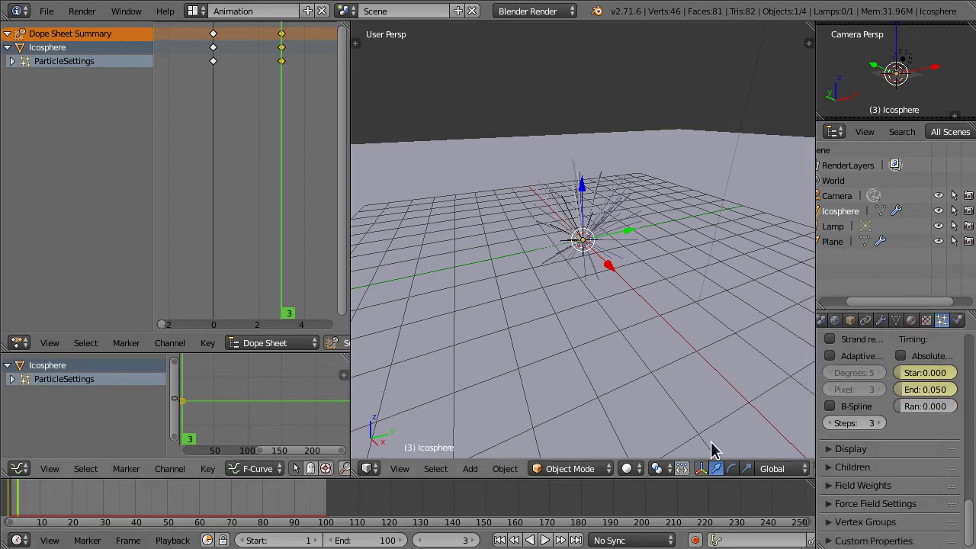
pyautogui.rightClick(924, 388)
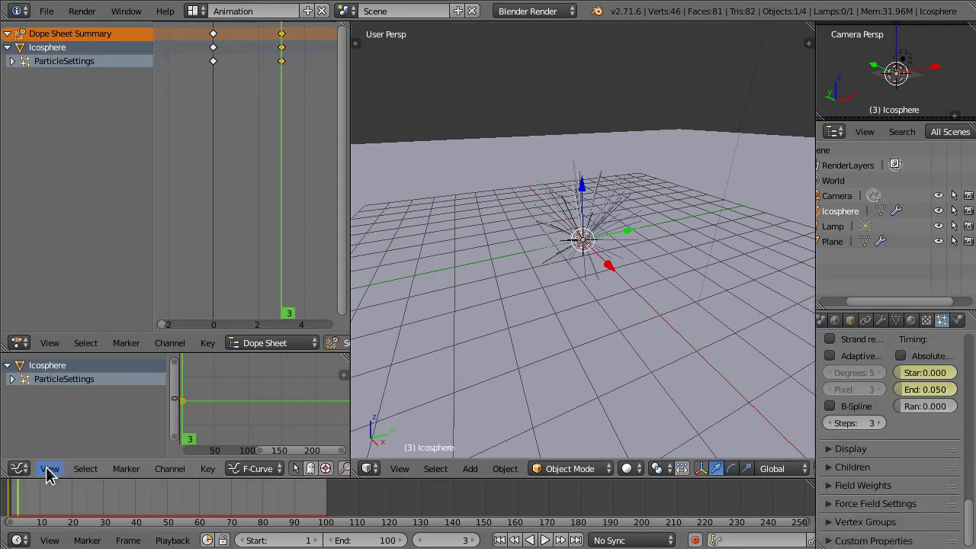
# At frame 100, set path Start 0.995 and End 1.000 and keyframe both.
pyautogui.moveTo(42, 490); pyautogui.dragTo(327, 518)
pyautogui.moveTo(609, 244); pyautogui.dragTo(939, 356, button='middle')
pyautogui.moveTo(932, 379); pyautogui.dragTo(962, 378)
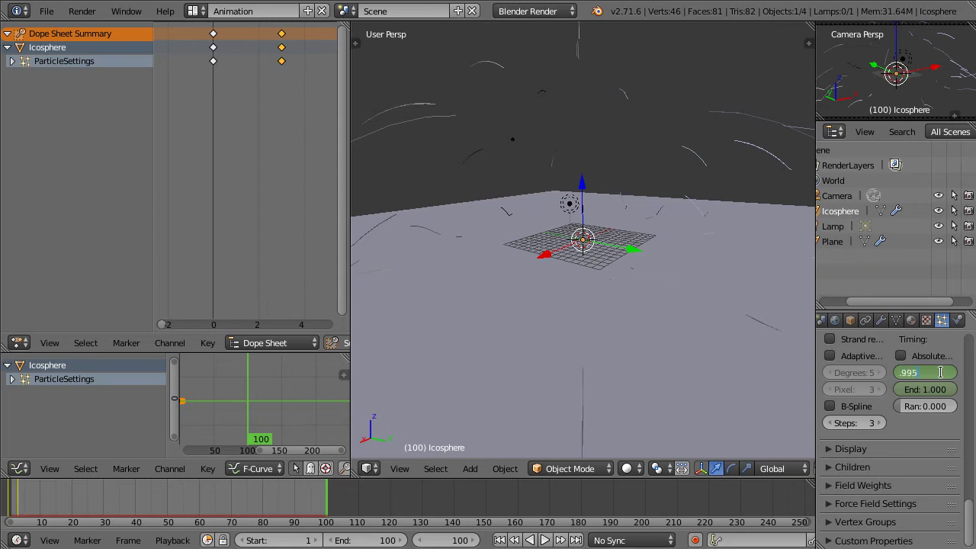
pyautogui.press('Return')
pyautogui.moveTo(761, 337); pyautogui.dragTo(670, 302, button='middle')
pyautogui.rightClick(951, 378)
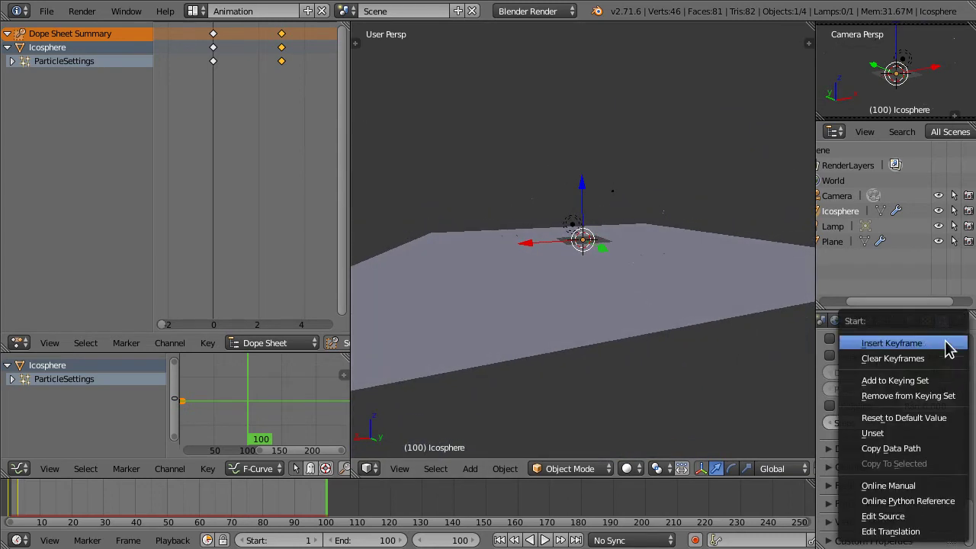
pyautogui.click(934, 358)
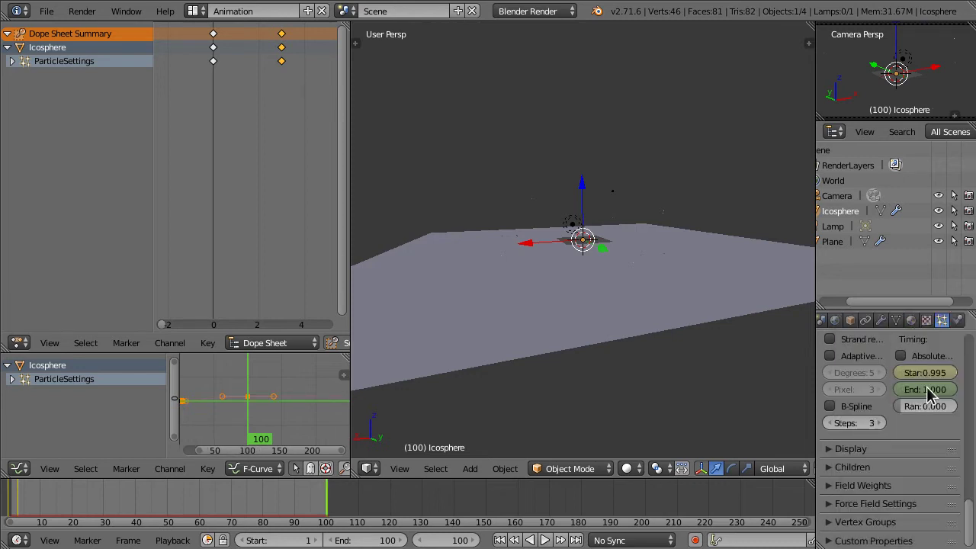
pyautogui.rightClick(930, 373)
pyautogui.click(929, 343)
# Scrub back through frames 65, 43 and 9 to check the travelling trails.
pyautogui.moveTo(278, 494); pyautogui.dragTo(200, 488)
pyautogui.moveTo(107, 499); pyautogui.dragTo(35, 497)
pyautogui.moveTo(601, 280); pyautogui.dragTo(577, 279, button='middle')
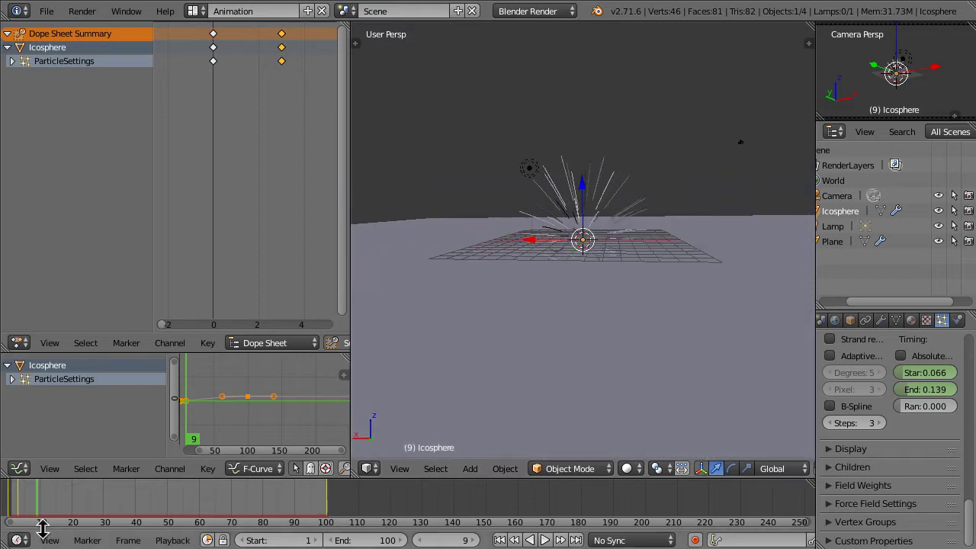
pyautogui.moveTo(44, 505); pyautogui.dragTo(120, 499)
# Render frame 35 to check the trails, then select the ground plane in the viewport.
pyautogui.press('F12')
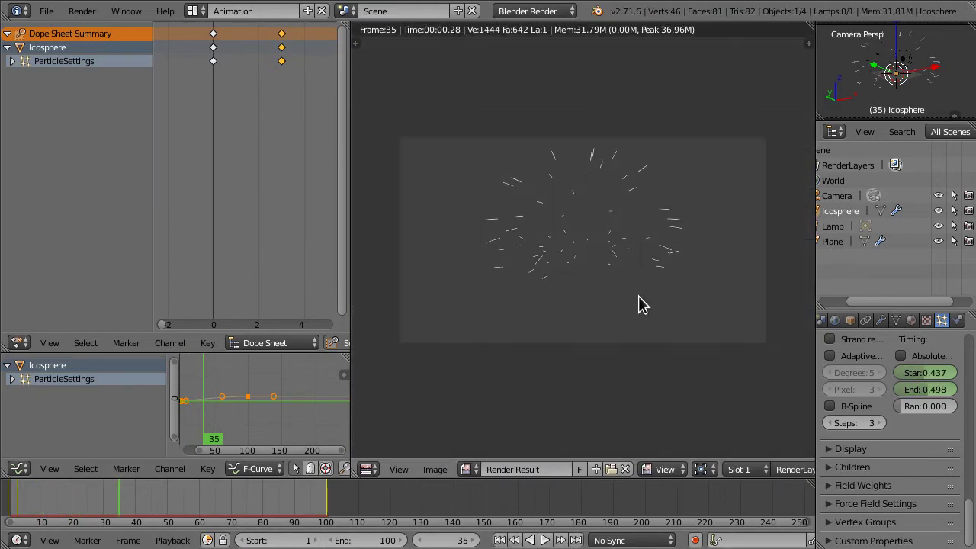
pyautogui.press('Escape')
pyautogui.scroll(-3, 620, 359)
pyautogui.moveTo(654, 343); pyautogui.dragTo(655, 336, button='middle')
pyautogui.rightClick(656, 335)
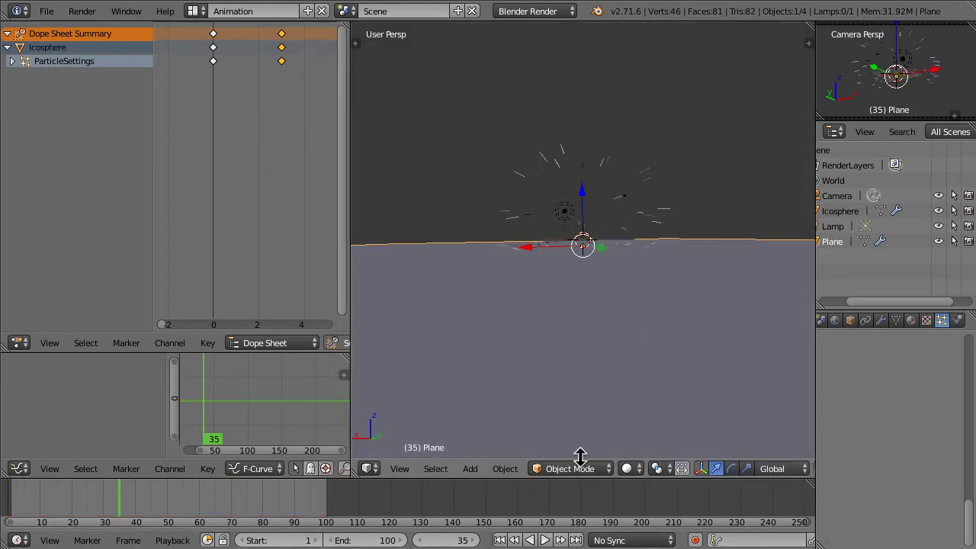
pyautogui.scroll(3, 575, 252)
# Hide the ground plane, start playback and view through the scene camera.
pyautogui.press('h')
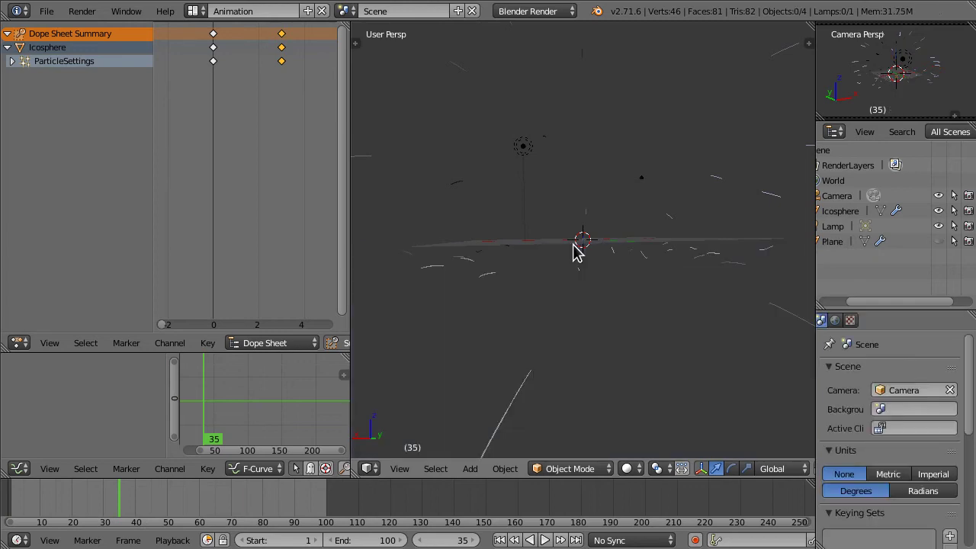
pyautogui.hotkey('alt', 'a')
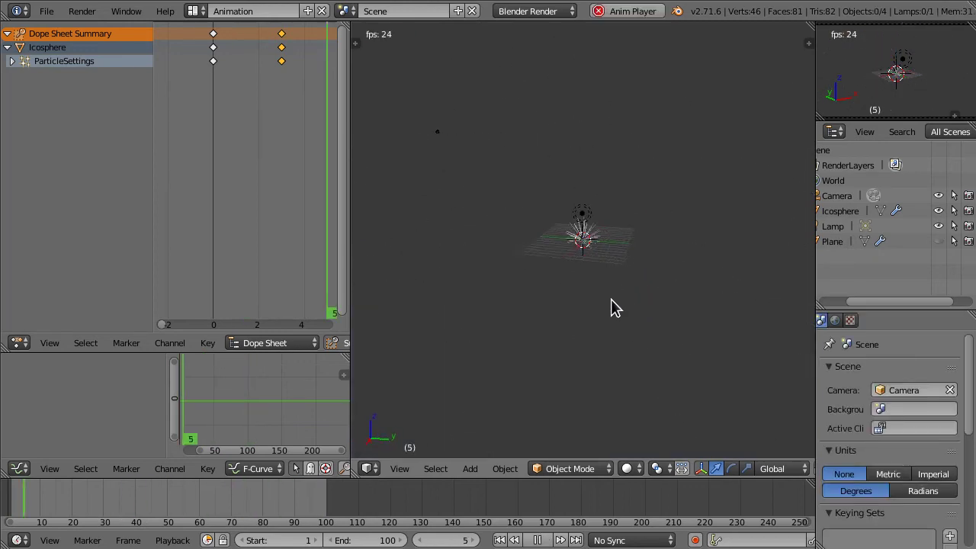
pyautogui.click(399, 468)
pyautogui.click(425, 414)
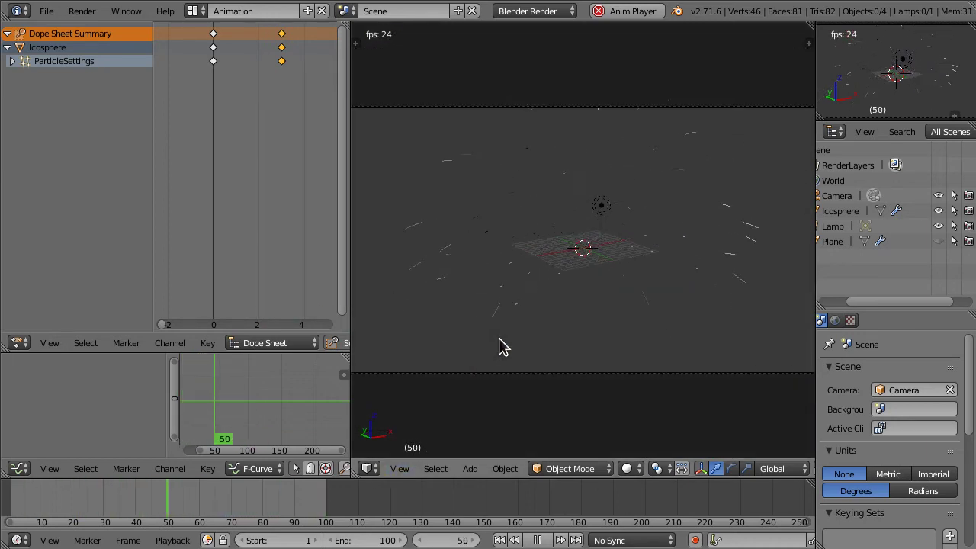
pyautogui.scroll(-5, 921, 479)
pyautogui.scroll(-3, 920, 478)
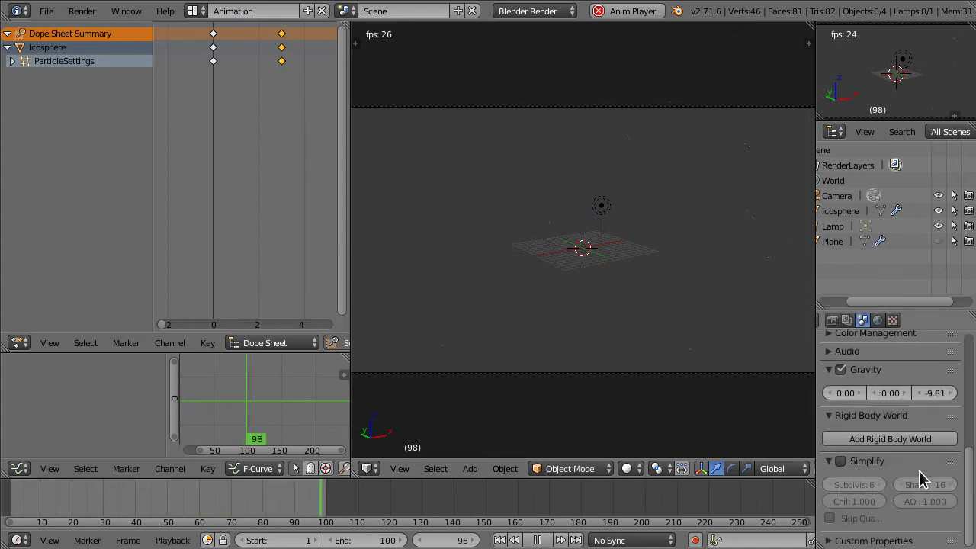
pyautogui.scroll(1, 555, 257)
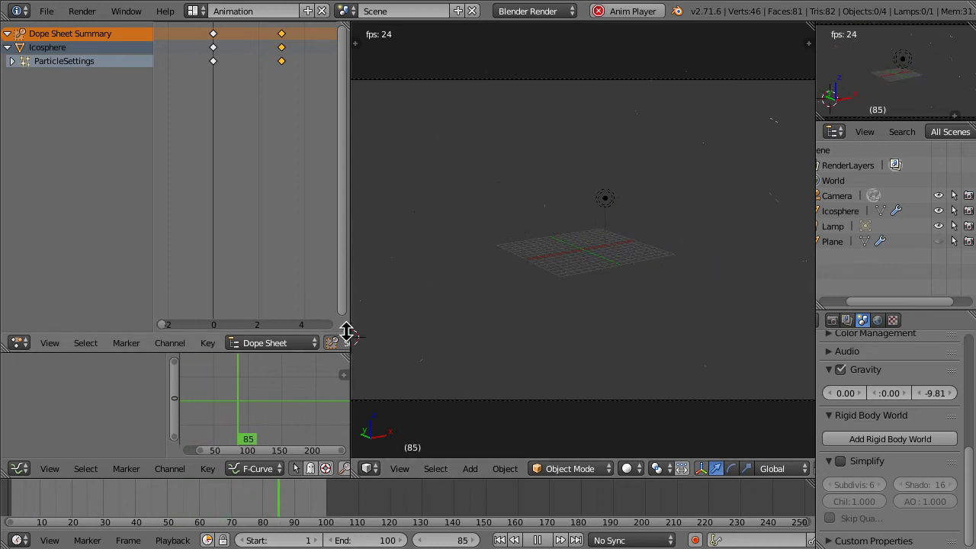
# Widen the 3D viewport and zoom out to see the whole burst.
pyautogui.moveTo(351, 322); pyautogui.dragTo(223, 293)
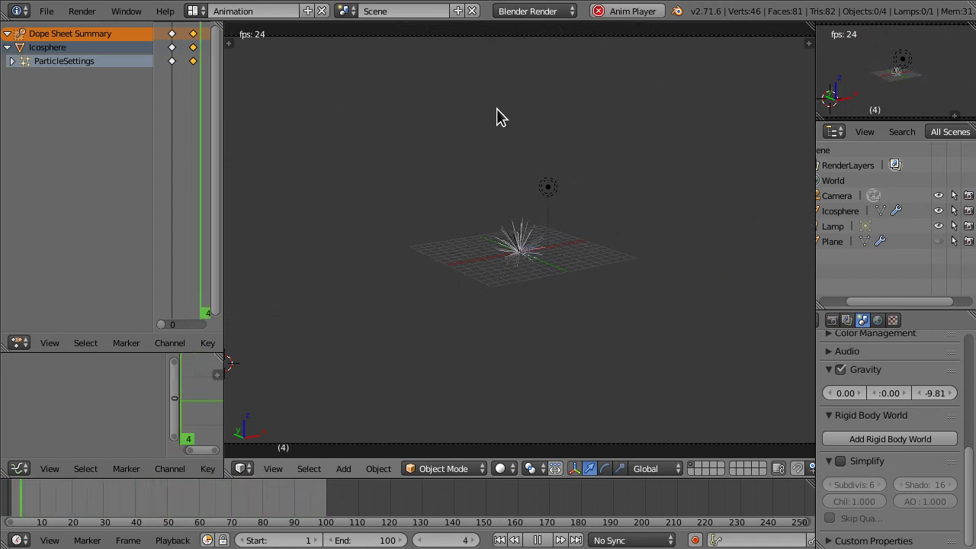
pyautogui.scroll(-4, 534, 156)
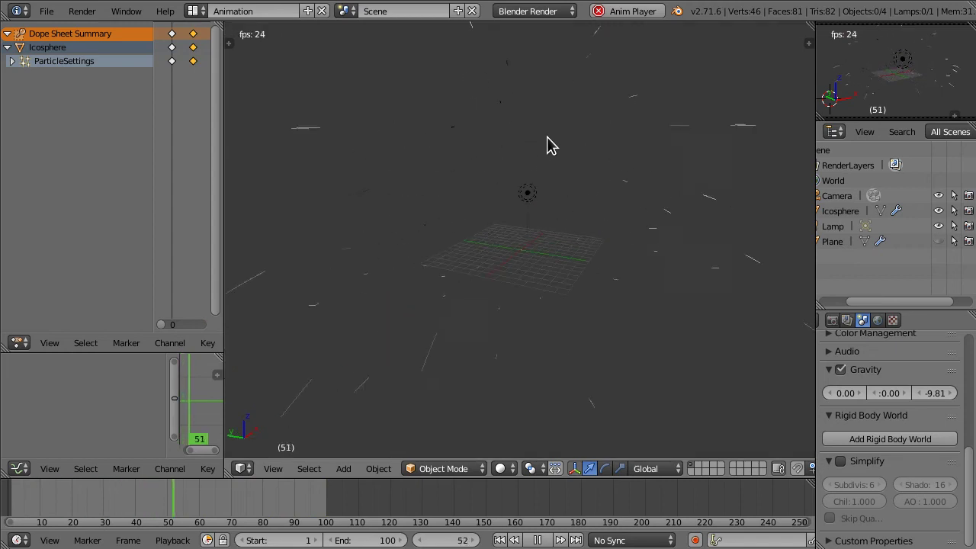
pyautogui.moveTo(618, 107); pyautogui.dragTo(454, 235, button='middle')
# Select the Icosphere and set its particle material's diffuse colour to green.
pyautogui.rightClick(523, 206)
pyautogui.rightClick(519, 139)
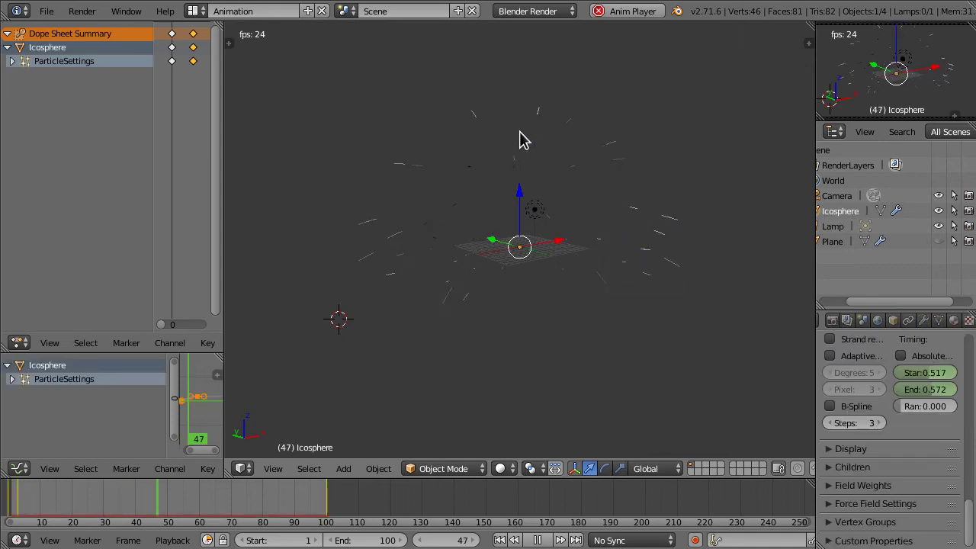
pyautogui.click(954, 320)
pyautogui.scroll(-8, 899, 462)
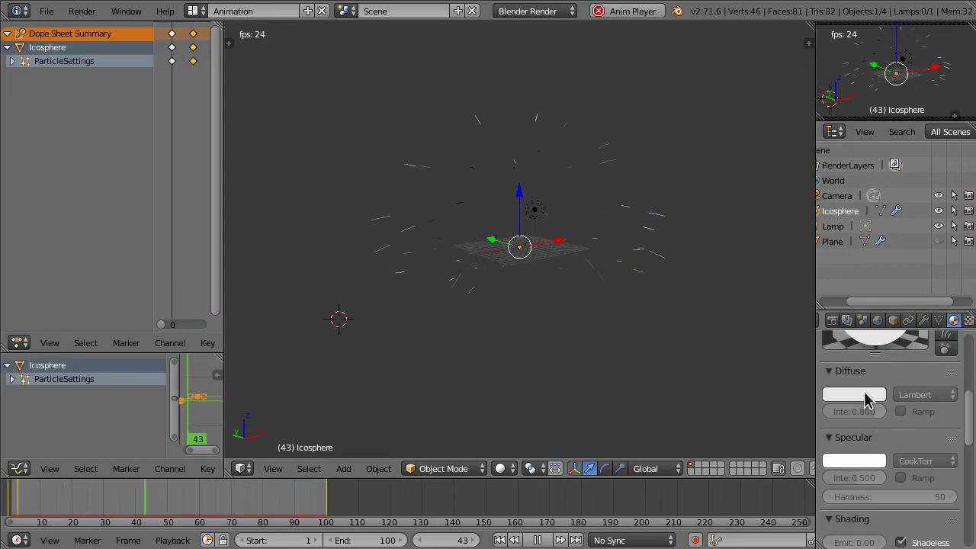
pyautogui.click(863, 394)
pyautogui.moveTo(802, 261); pyautogui.dragTo(755, 220)
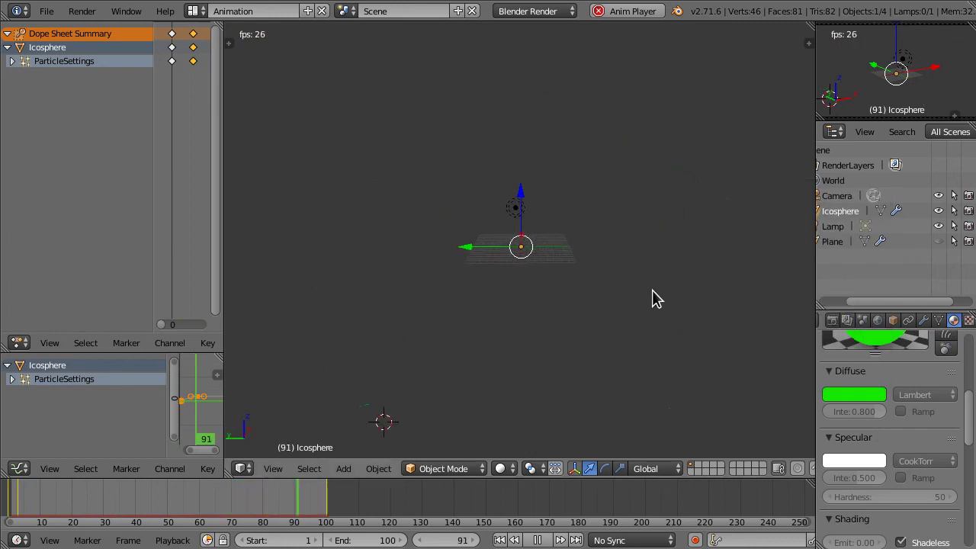
pyautogui.moveTo(657, 295); pyautogui.dragTo(399, 286, button='middle')
pyautogui.scroll(-4, 899, 420)
pyautogui.moveTo(517, 297)
pyautogui.mouseDown(button='middle')
pyautogui.moveTo(557, 316)
pyautogui.moveTo(671, 318)
pyautogui.moveTo(714, 290)
pyautogui.moveTo(660, 308)
pyautogui.moveTo(723, 327)
pyautogui.mouseUp(button='middle')
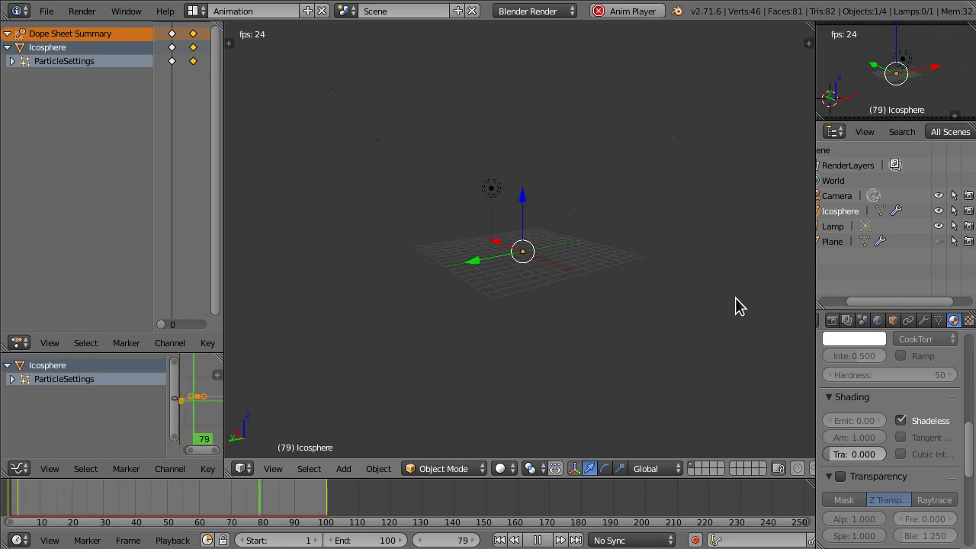
# Show the Icosphere's particle Physics settings (Newtonian, size 0.050, mass 1.000) during playback.
pyautogui.moveTo(925, 327); pyautogui.dragTo(871, 316, button='middle')
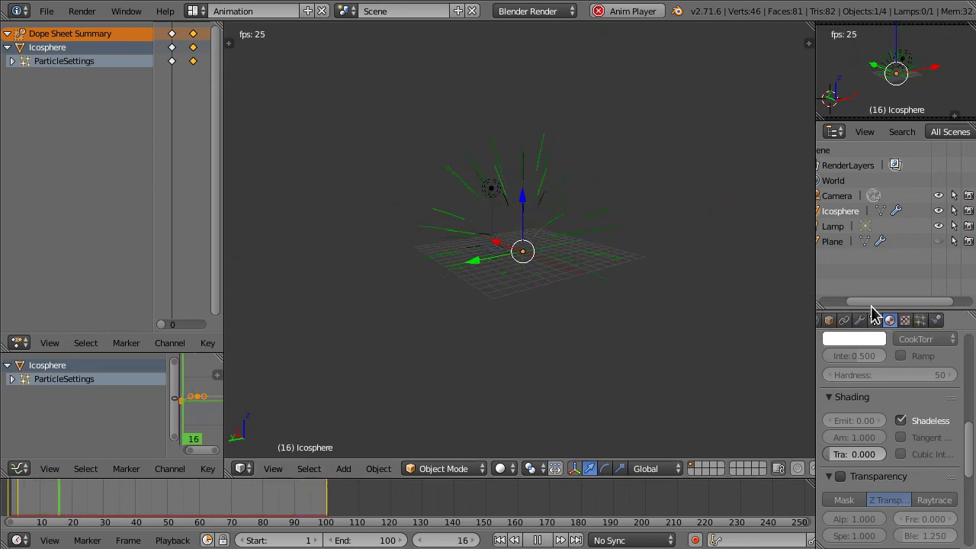
pyautogui.click(937, 321)
pyautogui.scroll(-10, 888, 415)
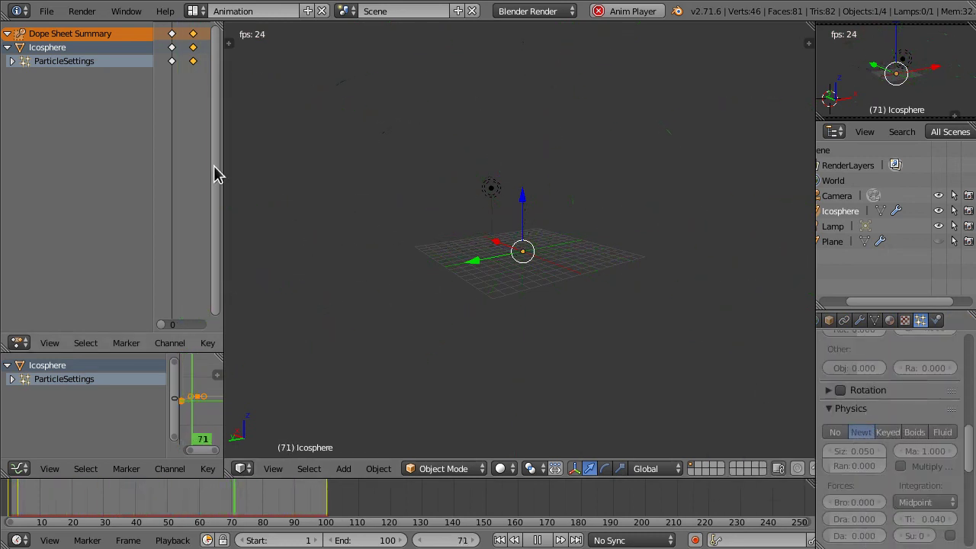
pyautogui.moveTo(453, 233); pyautogui.dragTo(350, 245, button='middle')
pyautogui.scroll(-4, 350, 246)
pyautogui.moveTo(546, 245); pyautogui.dragTo(654, 257, button='middle')
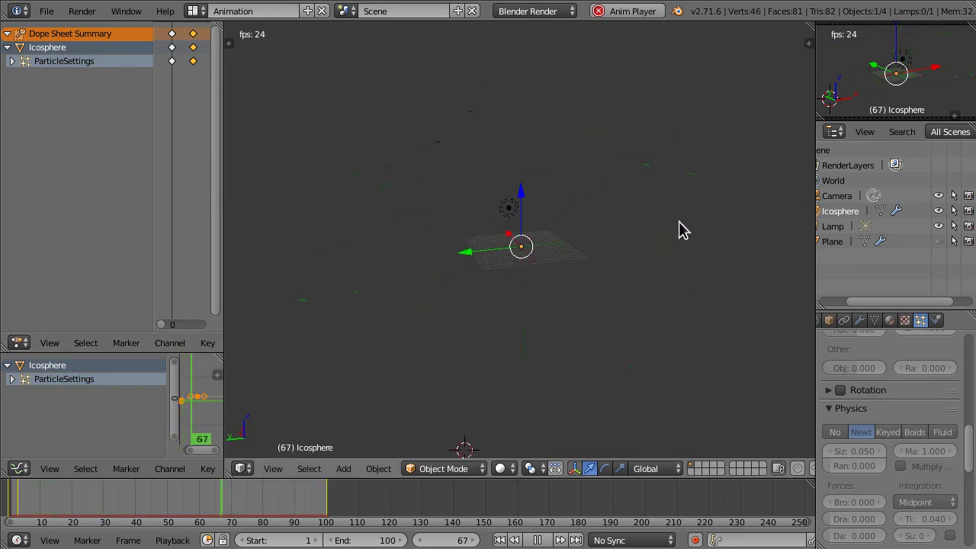